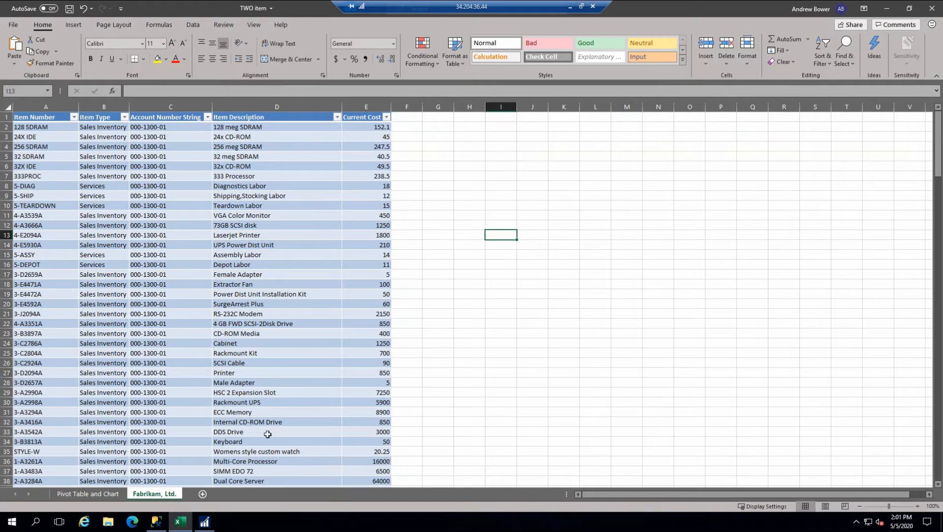
View the Pivot Table and Chart sheet, and close the TWO item workbook without saving the changes
left_click(99, 493)
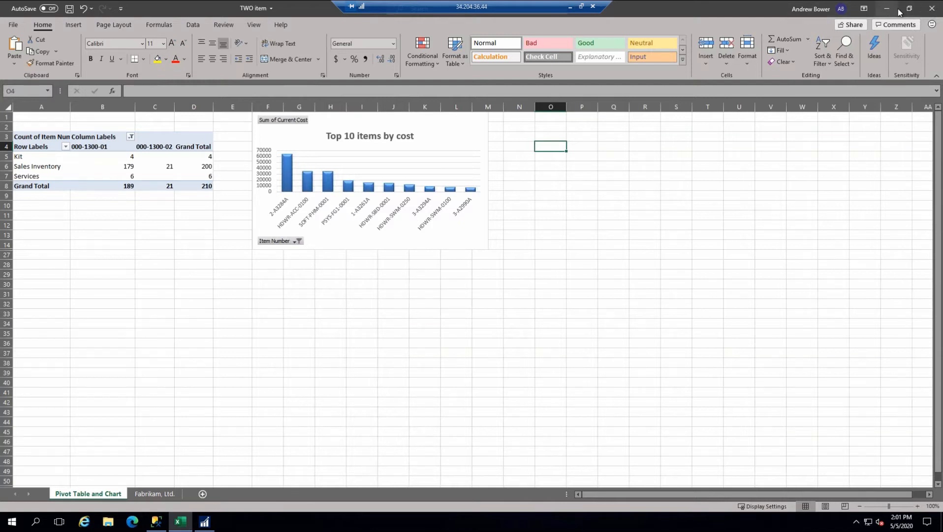
left_click(931, 8)
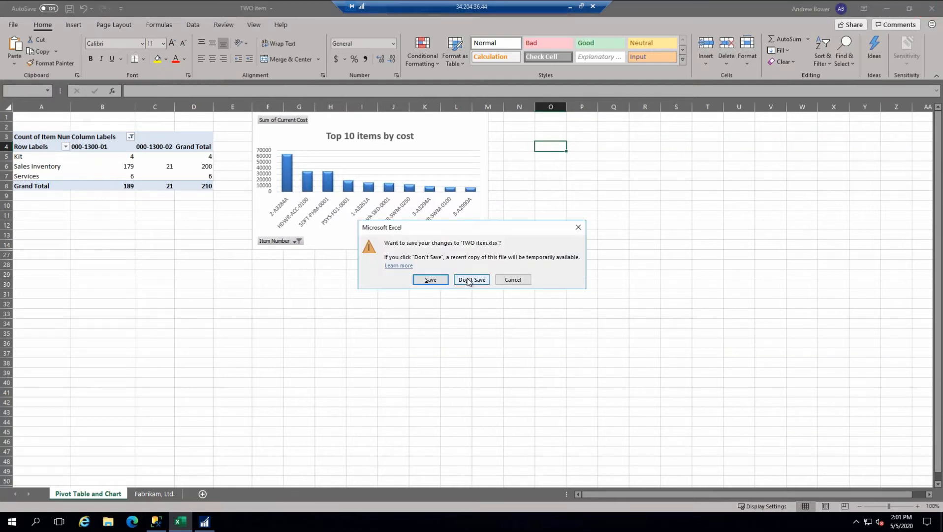
left_click(469, 281)
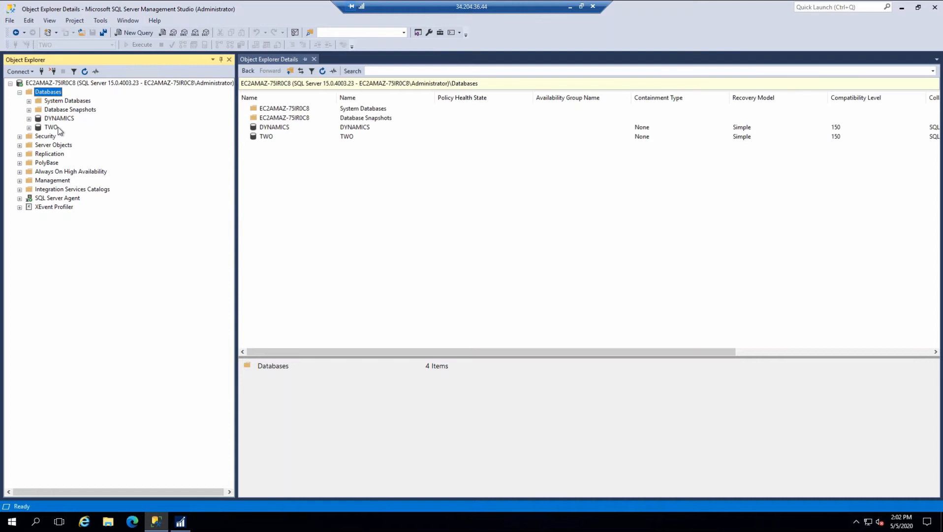
Open the table list of the TWO database in the object details and browse down to the GL tables
left_click(58, 129)
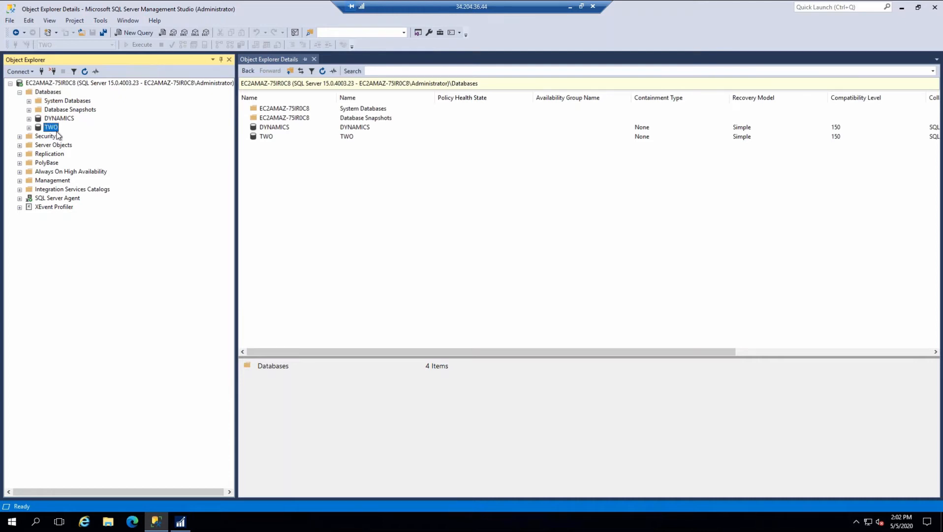
double_click(274, 118)
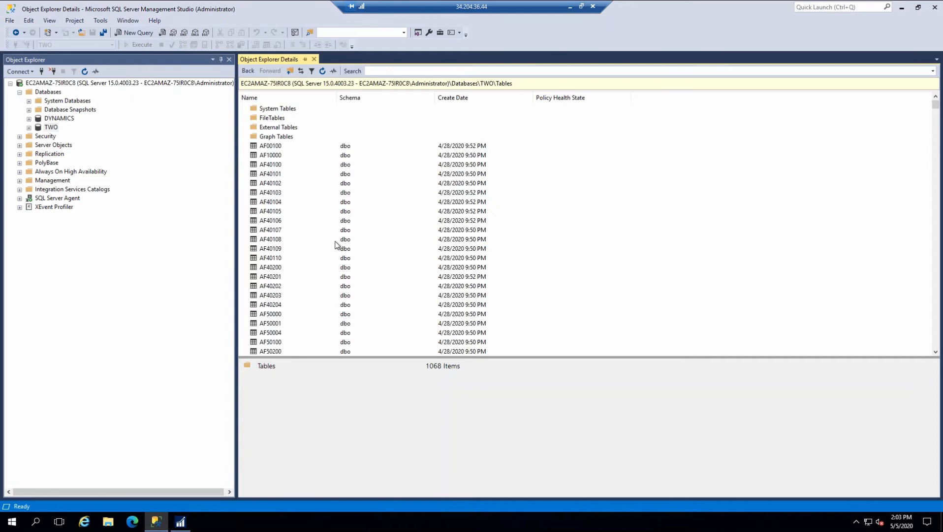
scroll(345, 228, "down", 4)
scroll(292, 197, "down", 6)
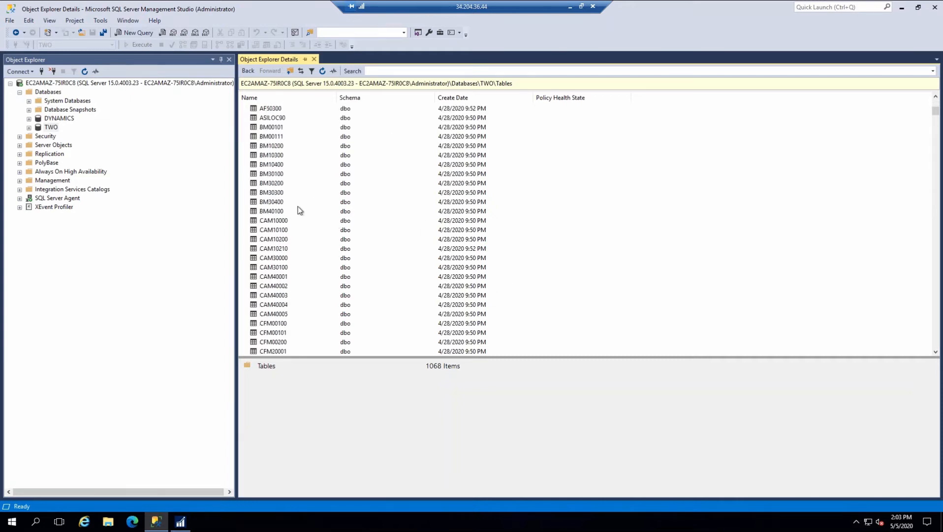
scroll(290, 246, "down", 7)
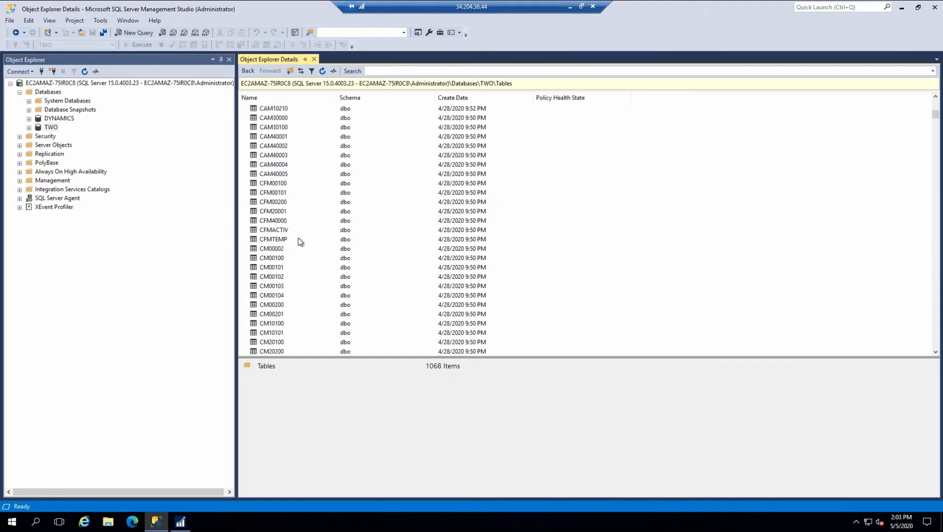
scroll(362, 213, "down", 10)
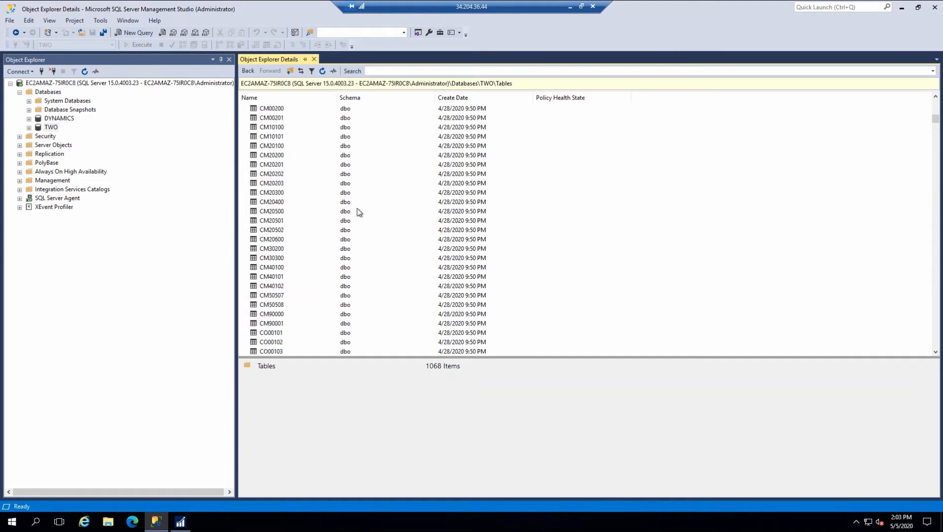
scroll(355, 210, "down", 10)
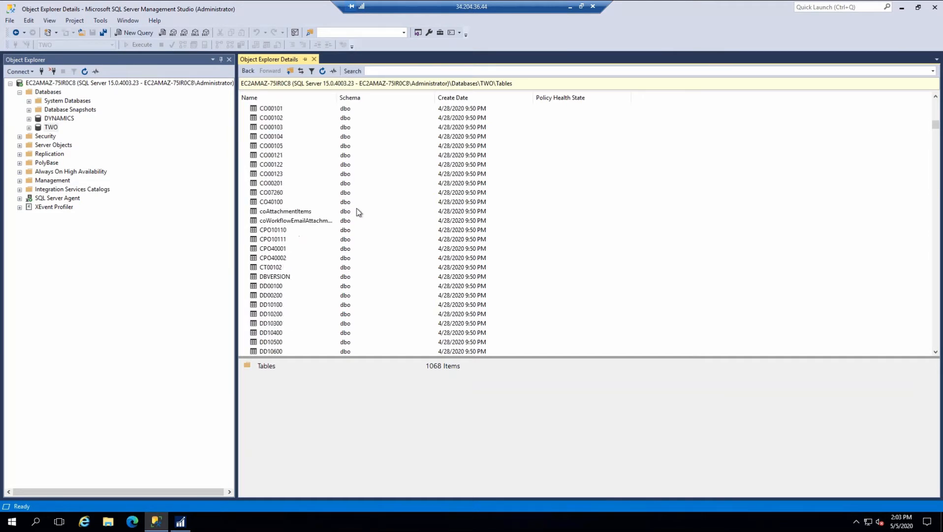
scroll(349, 213, "down", 8)
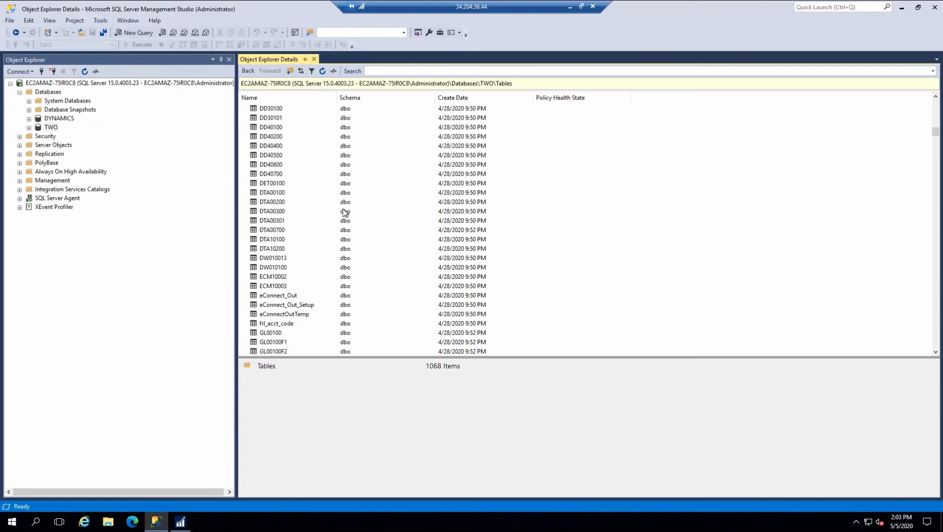
scroll(349, 215, "down", 3)
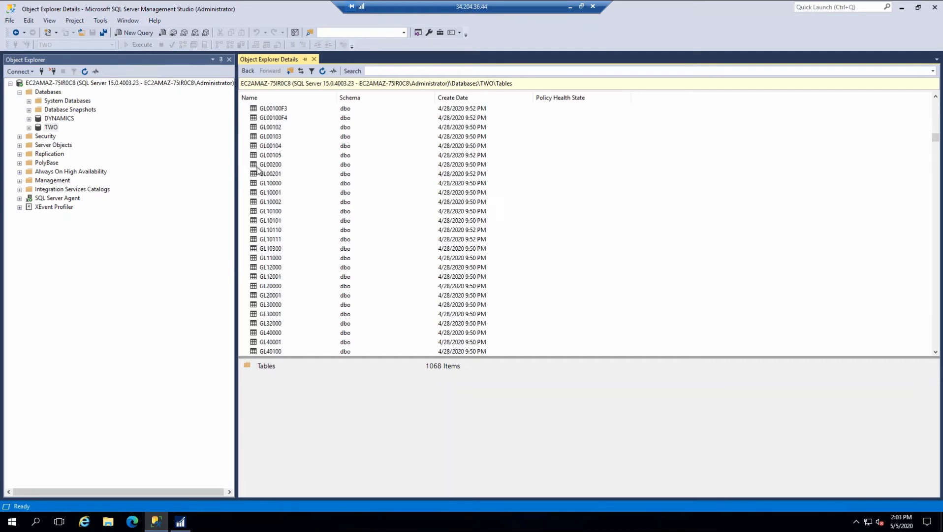
Compare the GL and IV table name groups and select table GL00100 to show its details
scroll(280, 225, "down", 7)
scroll(279, 225, "down", 8)
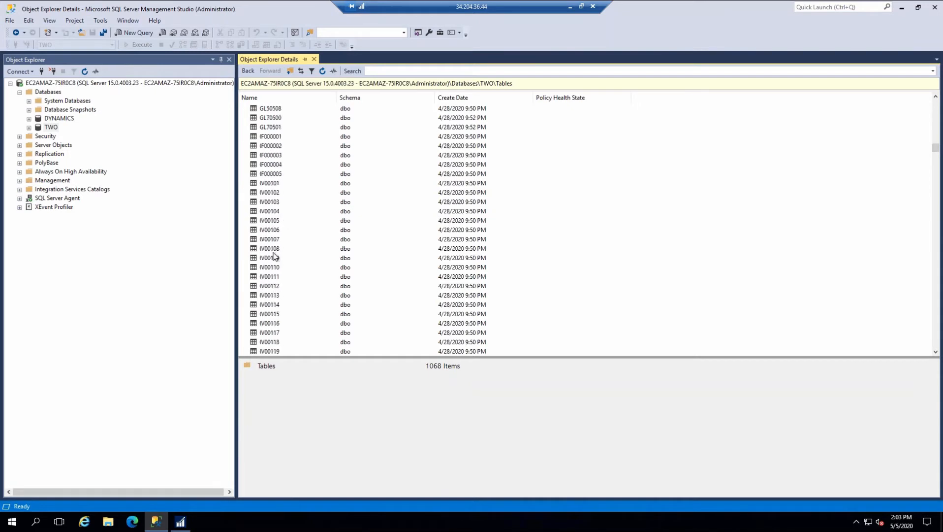
scroll(300, 211, "up", 13)
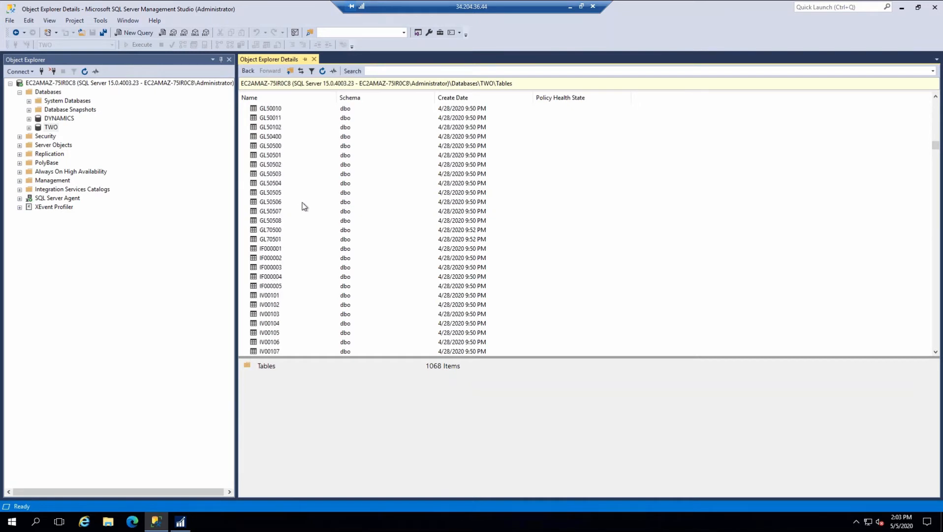
scroll(300, 211, "up", 4)
scroll(302, 213, "down", 1)
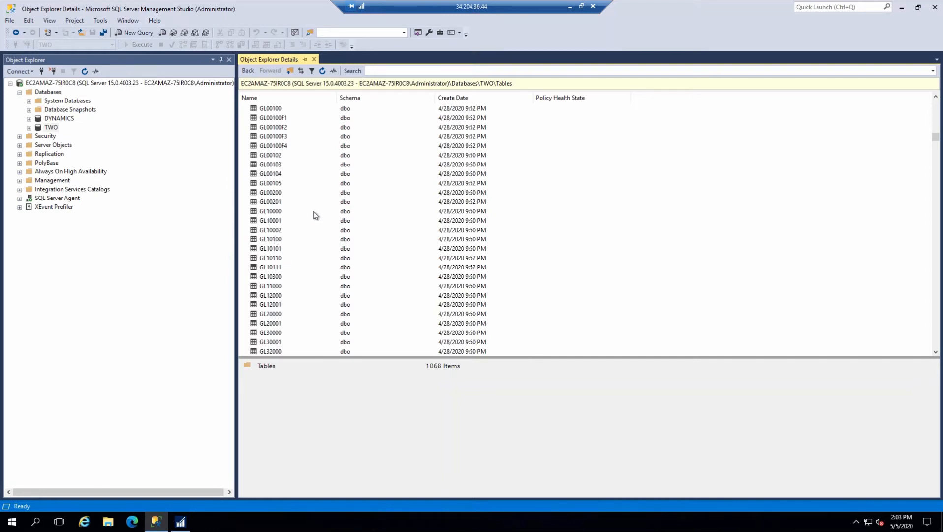
left_click(270, 109)
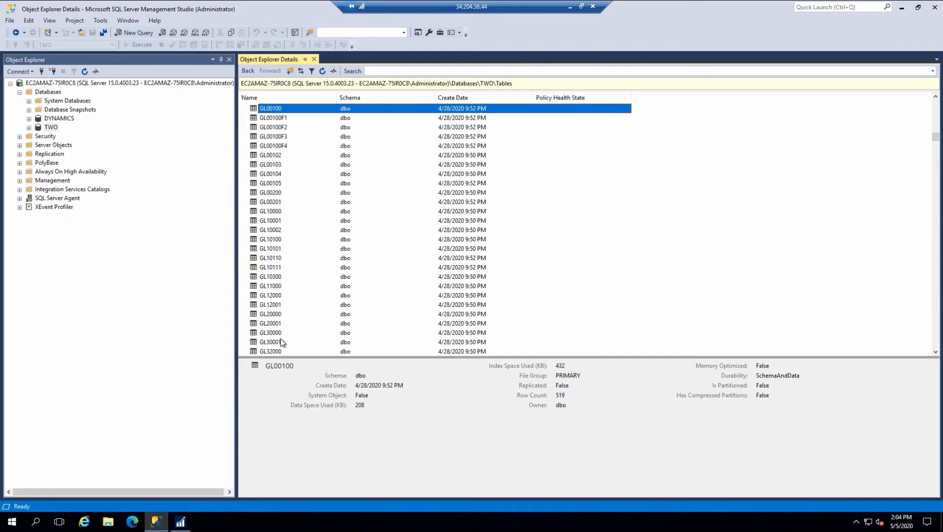
Examine the numbering of the remaining GL tables and the IV inventory tables in the TWO database
scroll(355, 295, "down", 2)
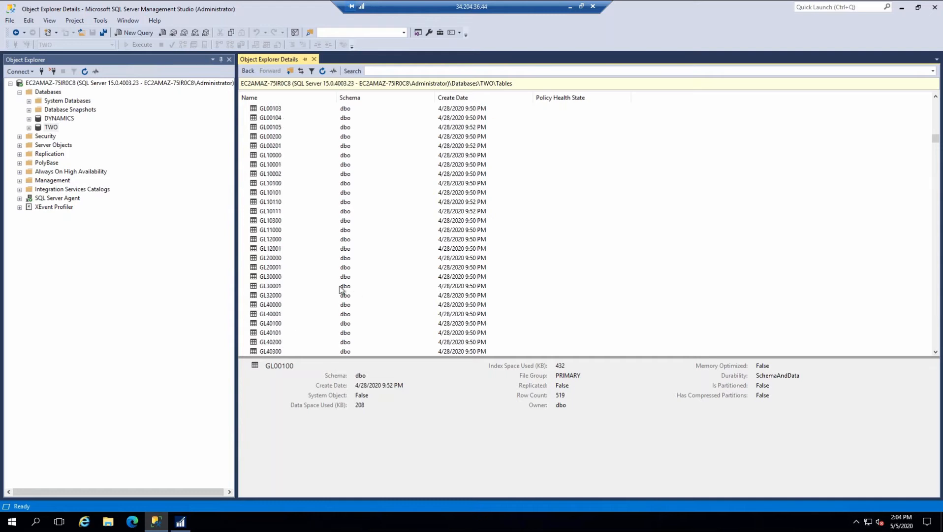
scroll(286, 311, "down", 4)
scroll(277, 318, "down", 3)
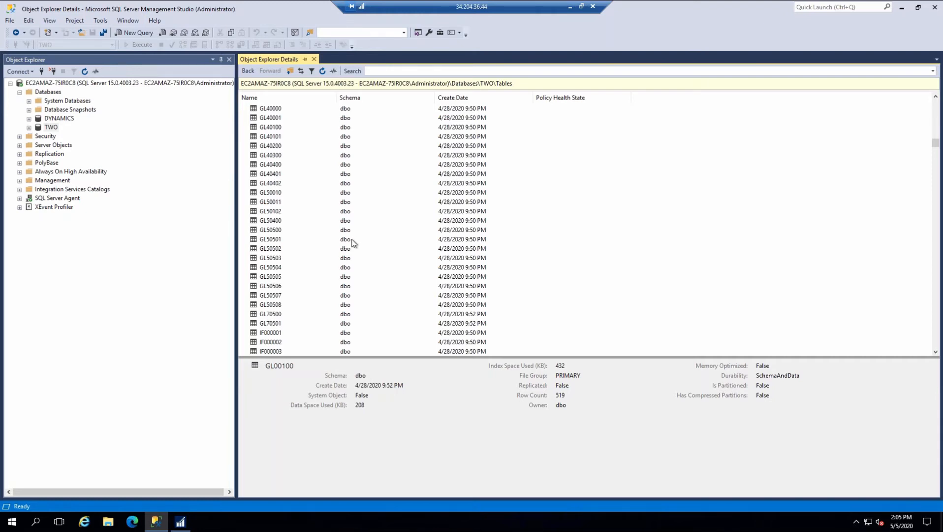
scroll(367, 207, "down", 6)
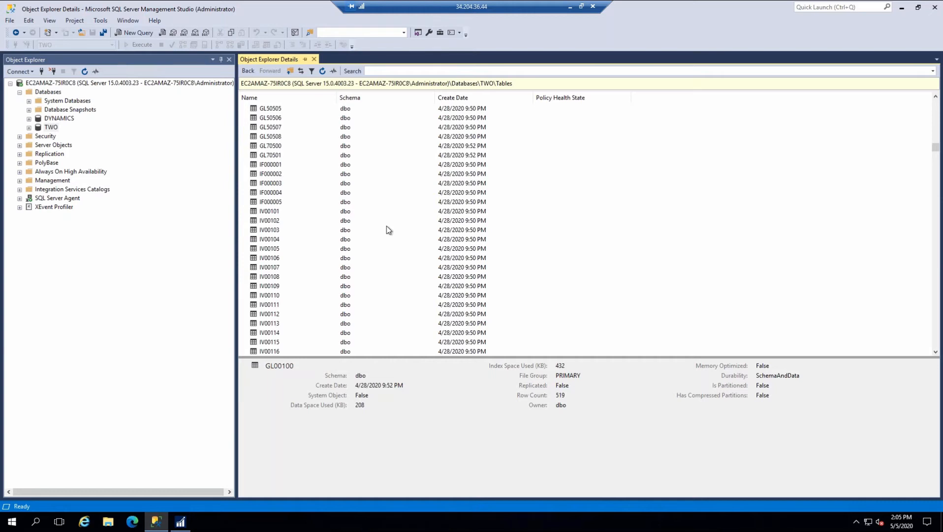
scroll(340, 232, "down", 3)
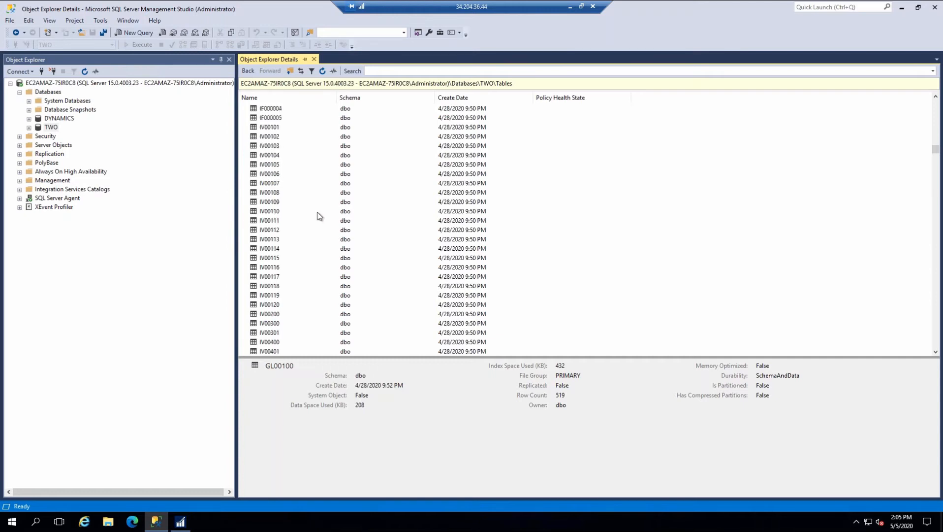
scroll(318, 212, "down", 1)
Switch to Microsoft Dynamics GP and review the Table Finder and Resource Descriptions tools without opening either one
left_click(180, 521)
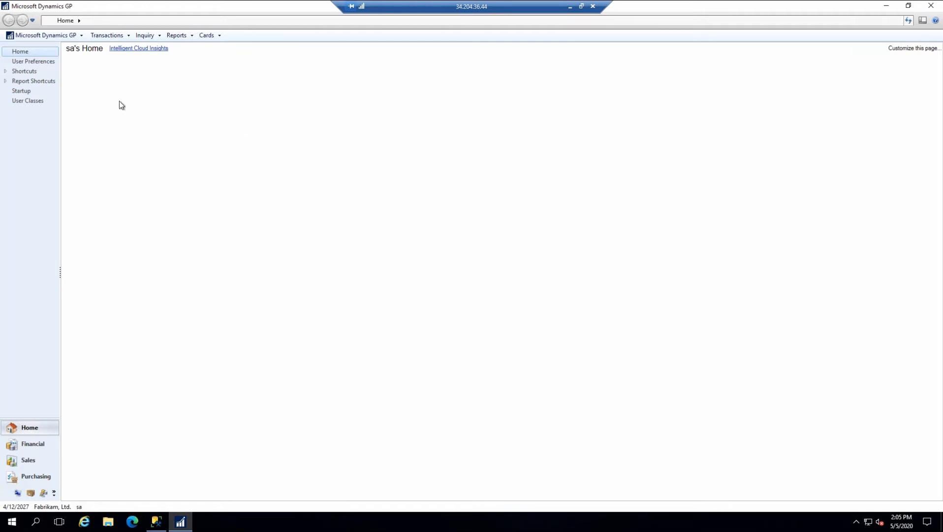
left_click(74, 35)
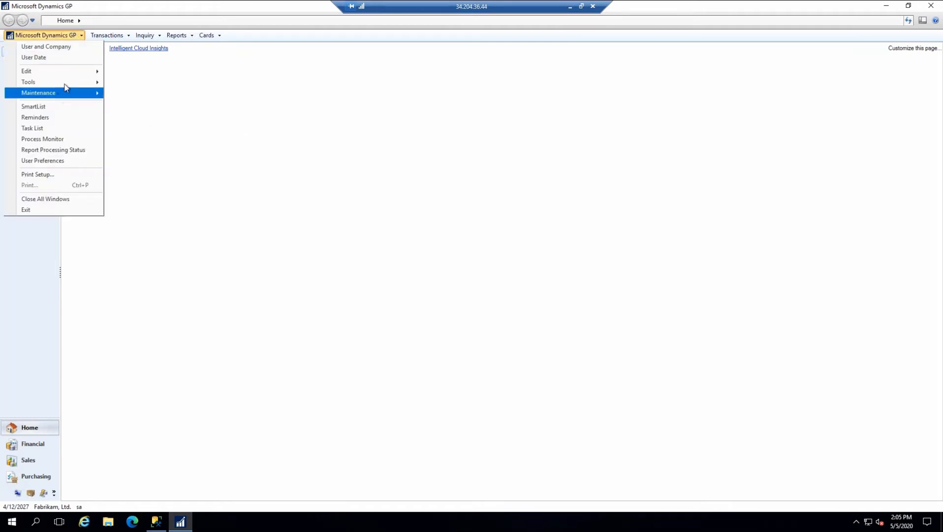
mouse_move(68, 85)
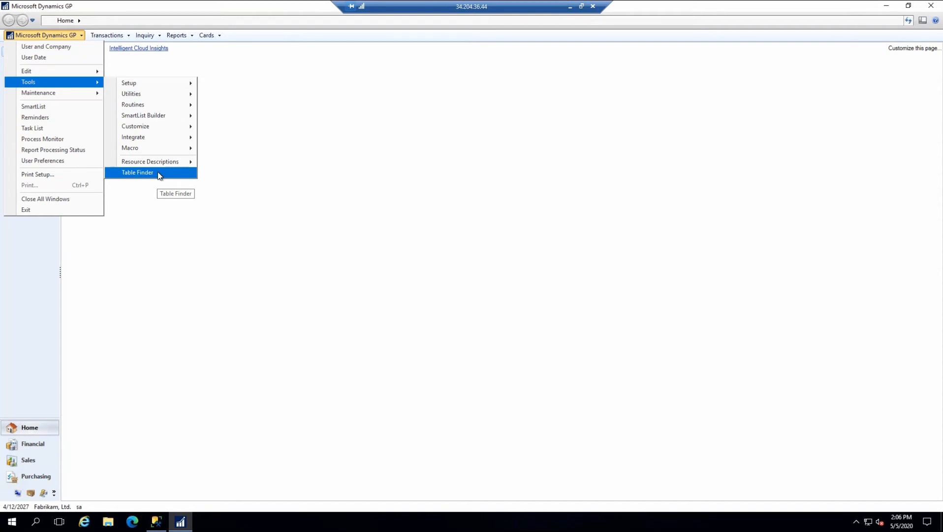
mouse_move(169, 160)
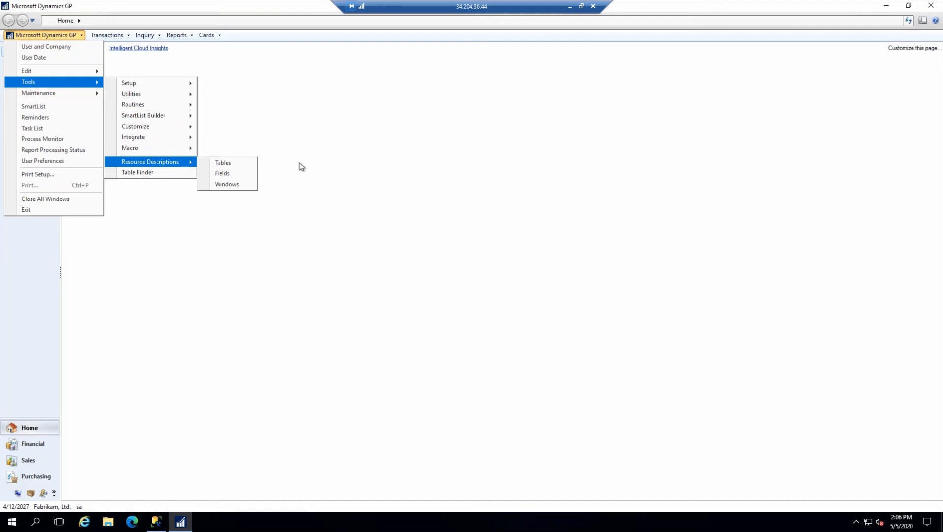
left_click(270, 69)
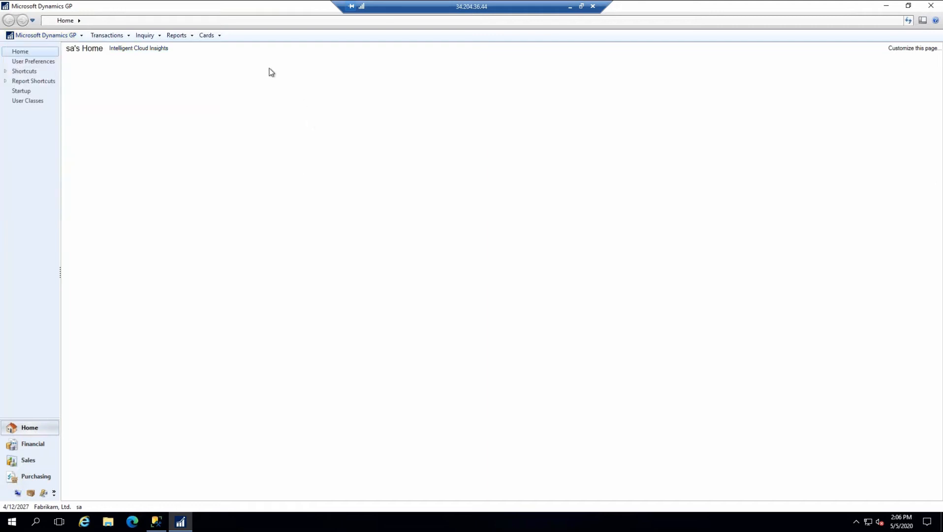
Open the inventory Item Inquiry window, display the first item record and close the window
left_click(157, 37)
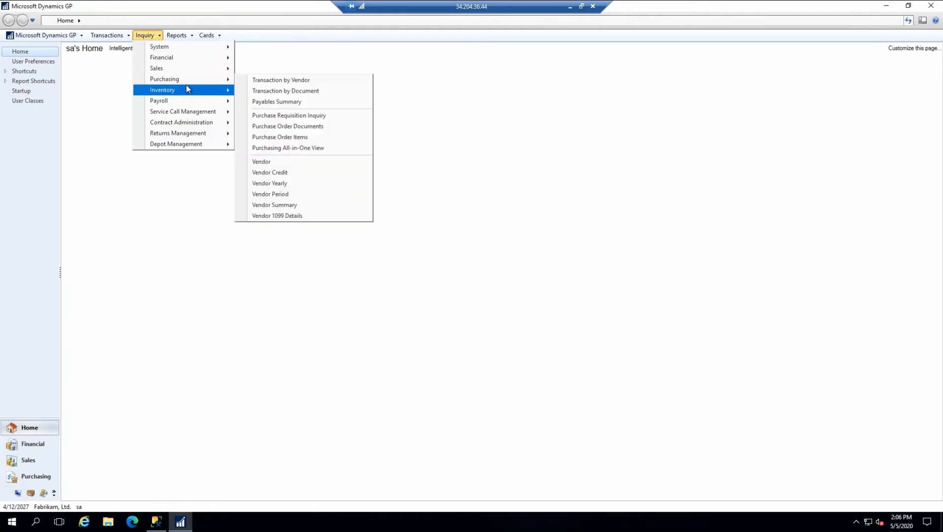
mouse_move(224, 89)
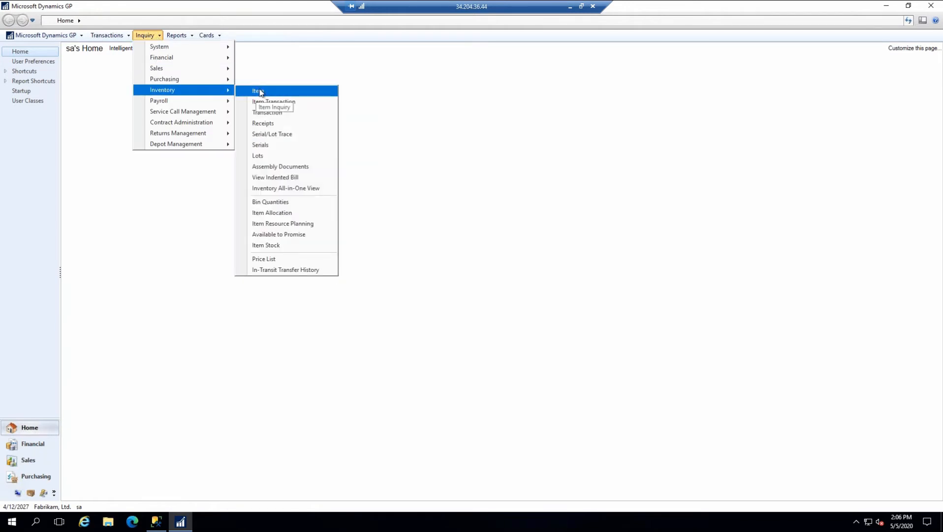
left_click(254, 91)
left_click_drag(251, 64, 330, 75)
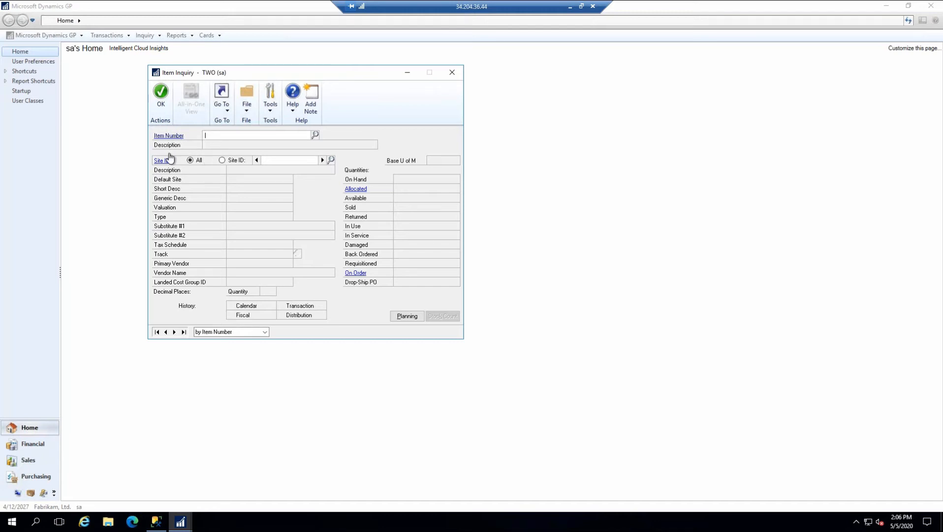
left_click(156, 332)
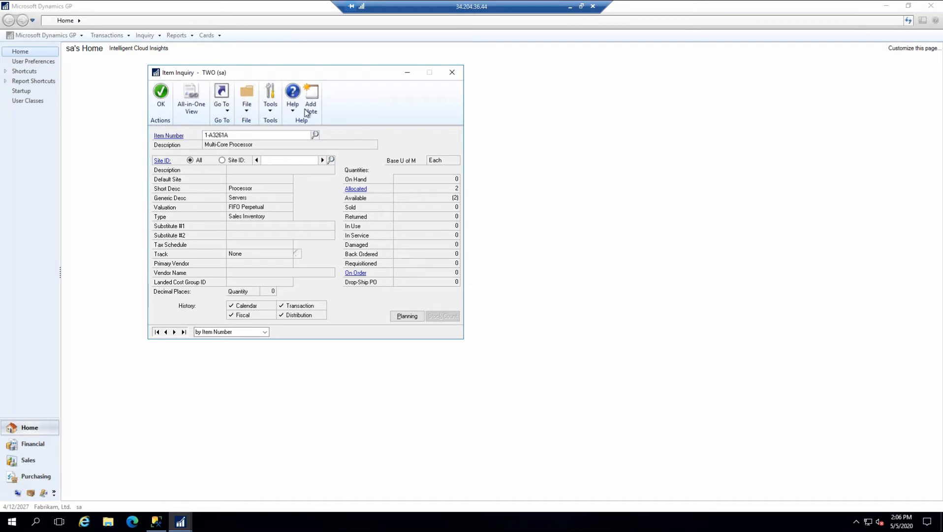
left_click(451, 73)
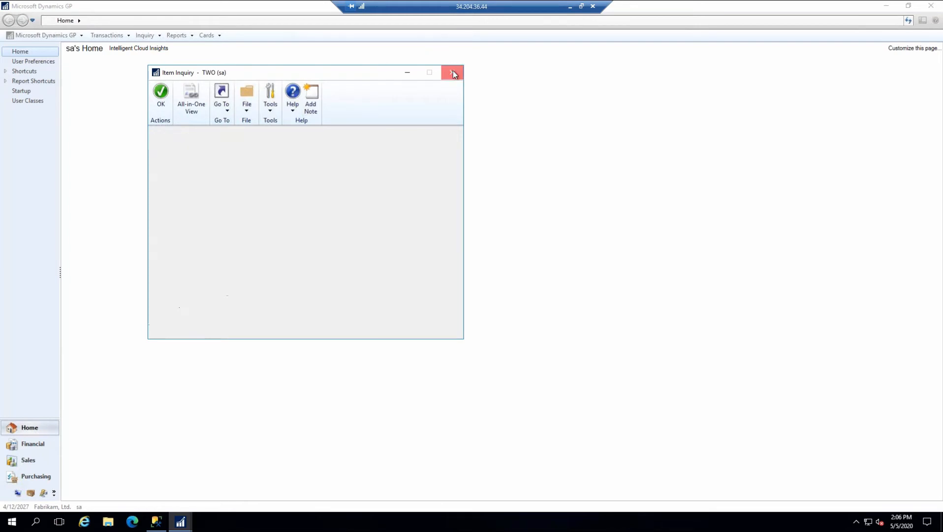
Open the field resource descriptions for Microsoft Dynamics GP and set the core to Inventory
left_click(77, 36)
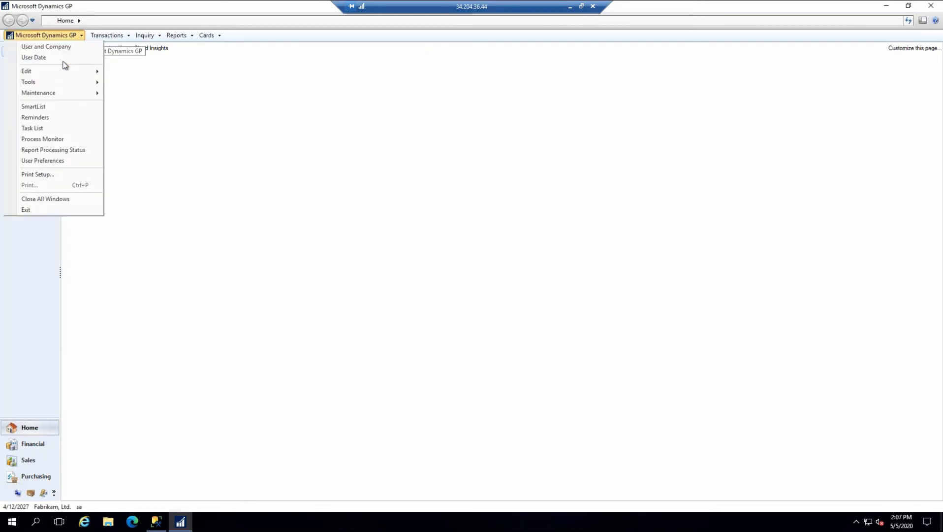
mouse_move(82, 80)
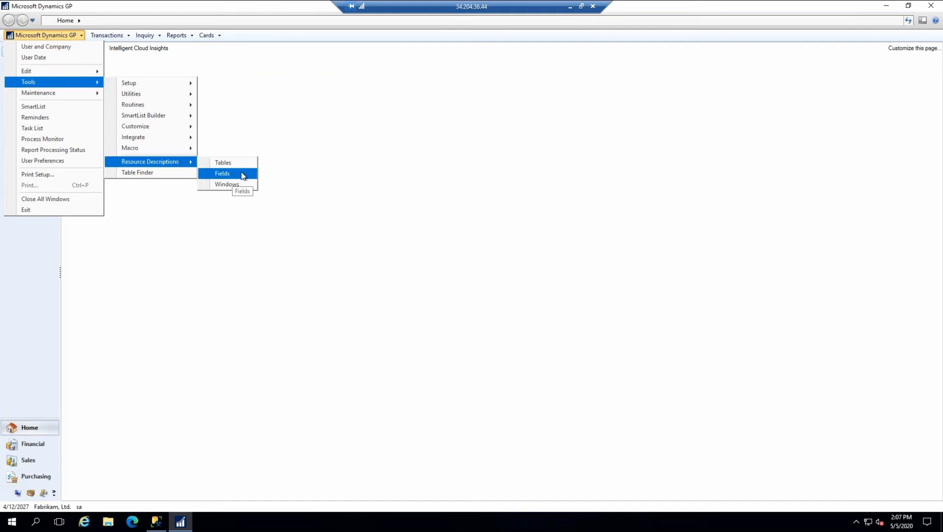
left_click(242, 173)
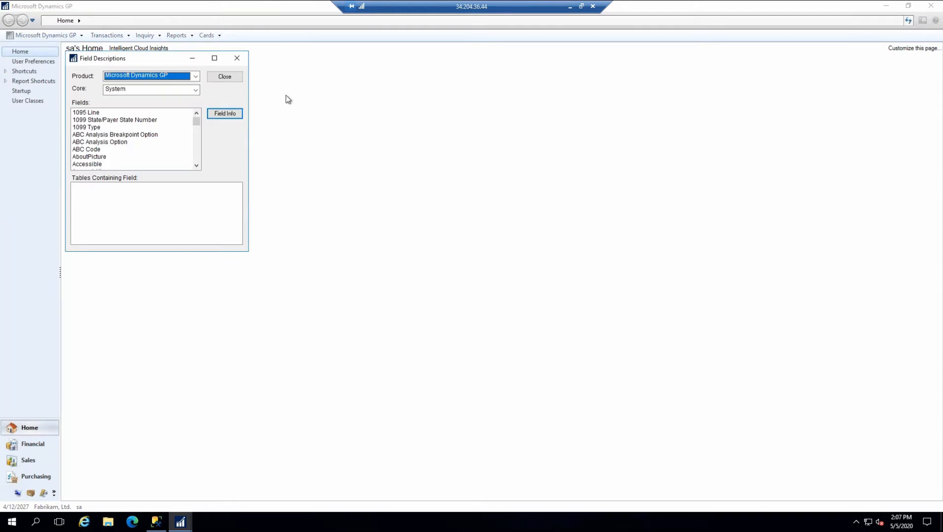
left_click(196, 90)
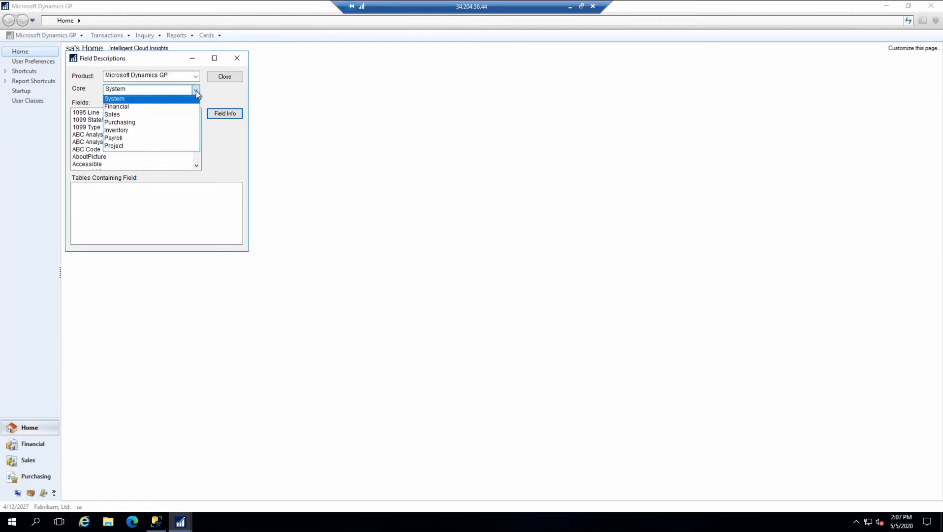
left_click(132, 130)
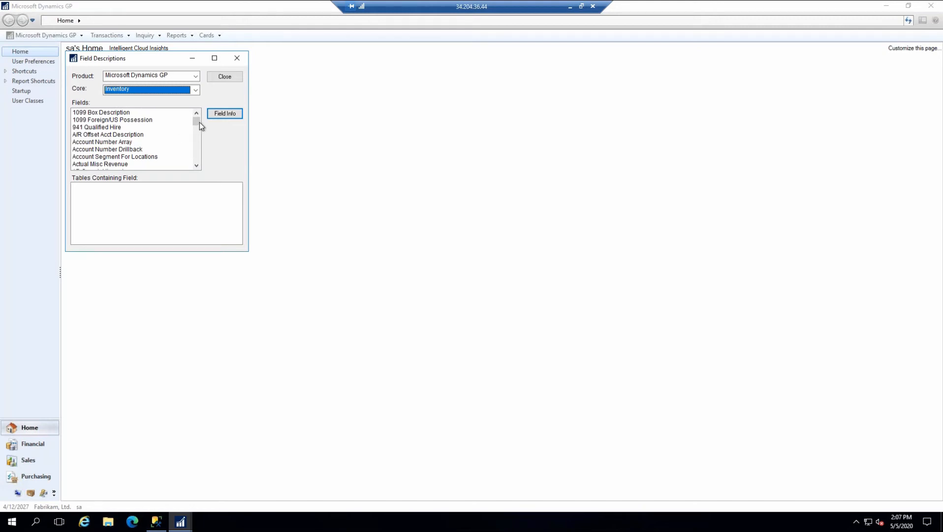
Select the Item Number field in the Inventory field list
left_click_drag(198, 121, 199, 135)
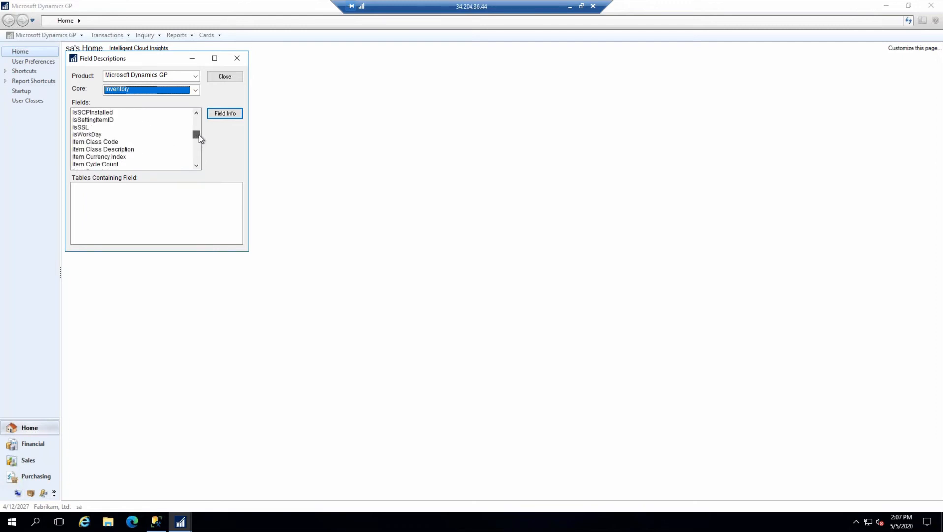
scroll(127, 153, "down", 1)
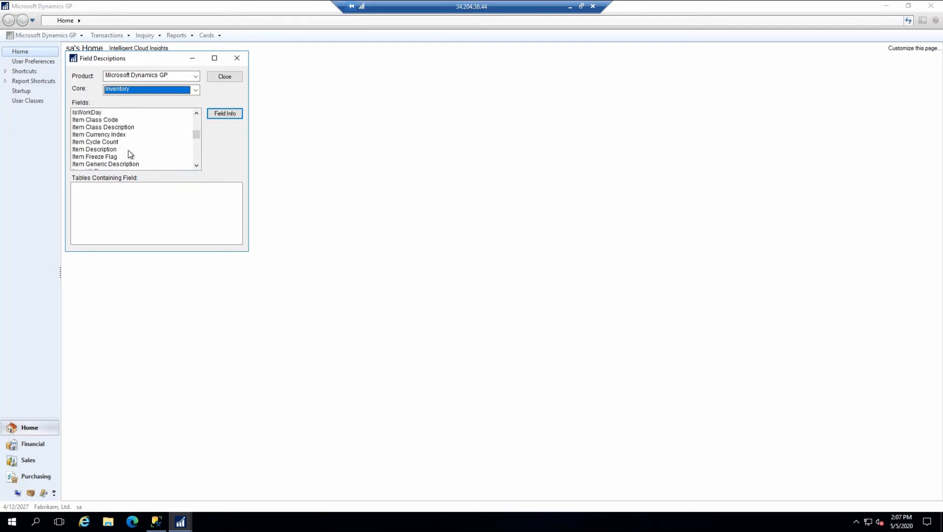
scroll(128, 151, "down", 1)
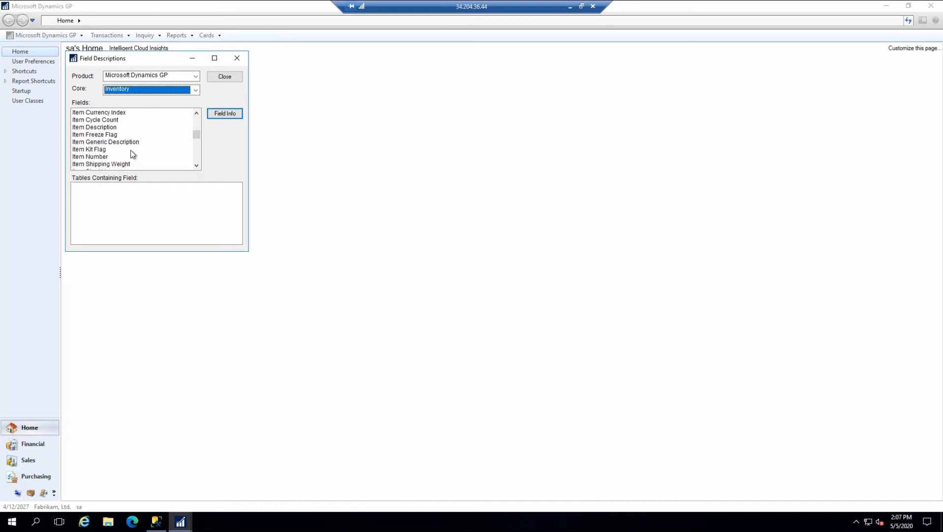
left_click(103, 157)
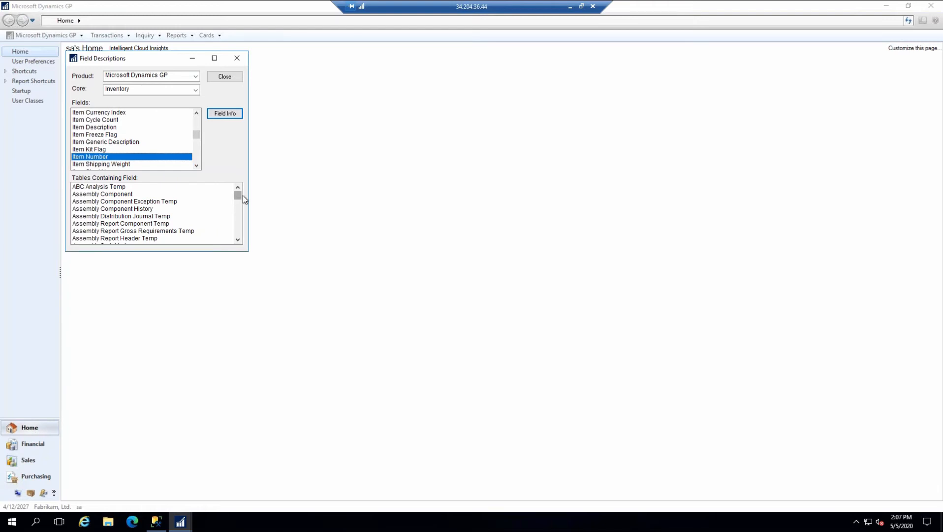
Select Item Master among the tables containing Item Number, view the field's additional information and close that window
mouse_move(239, 195)
left_mouse_down()
mouse_move(236, 235)
mouse_move(241, 211)
left_mouse_up()
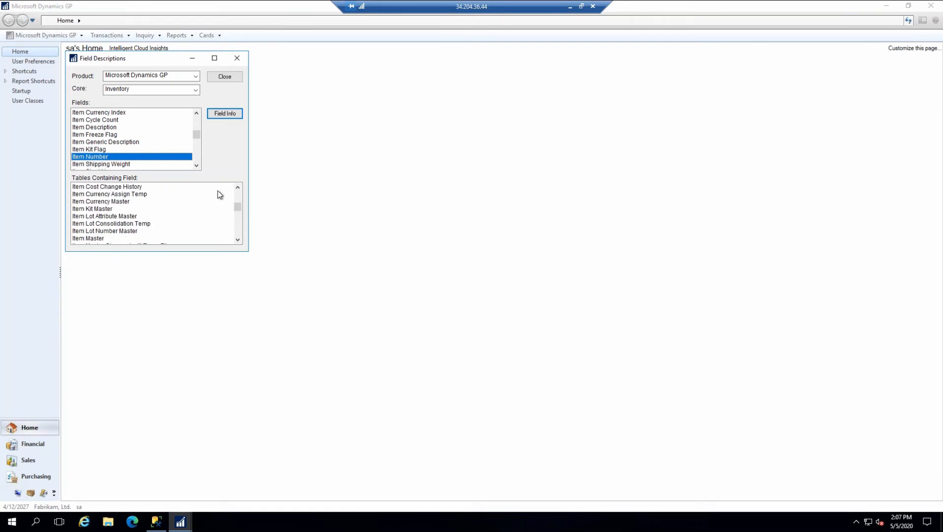
scroll(150, 205, "down", 1)
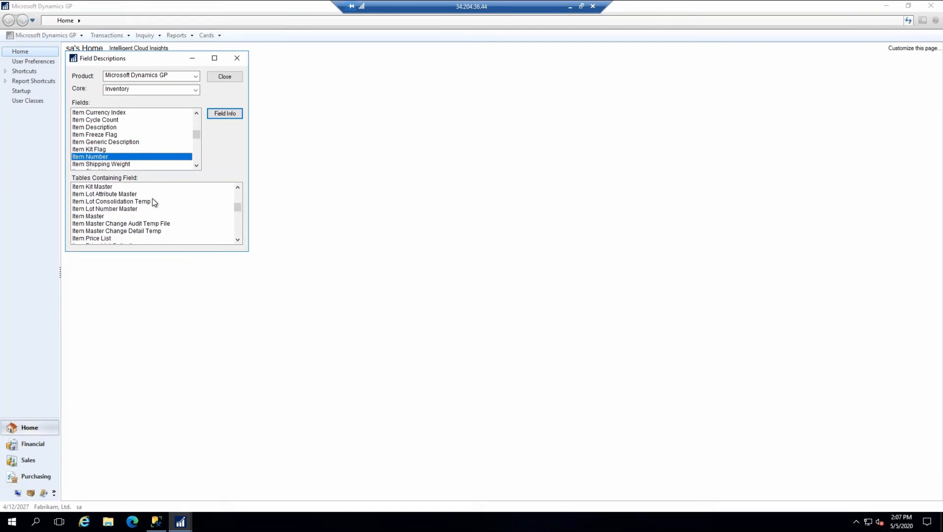
left_click(96, 216)
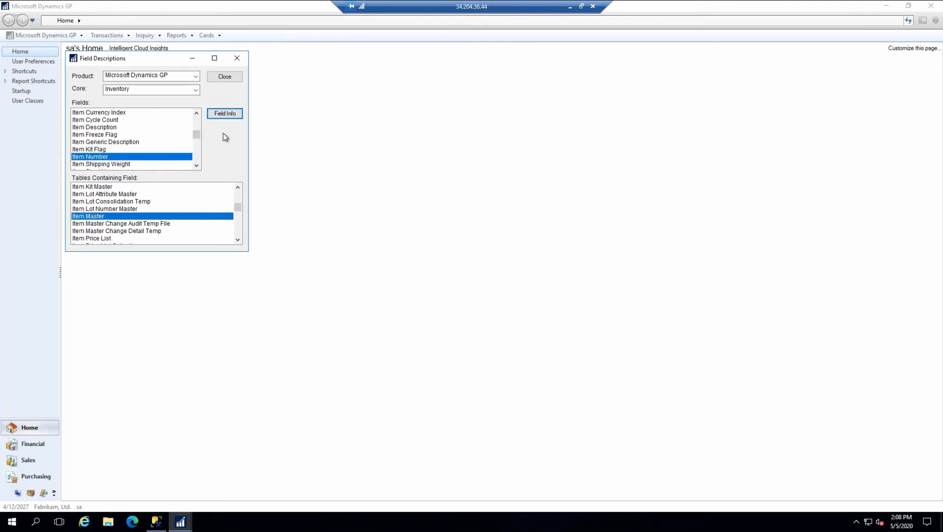
left_click(239, 114)
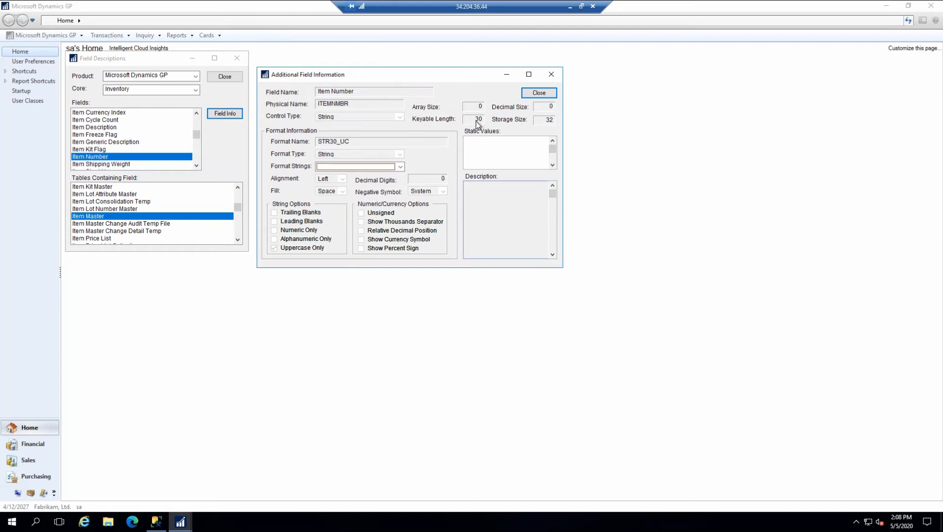
left_click(542, 93)
Move the Field Descriptions window aside and open the resource descriptions for windows
left_click_drag(182, 58, 688, 59)
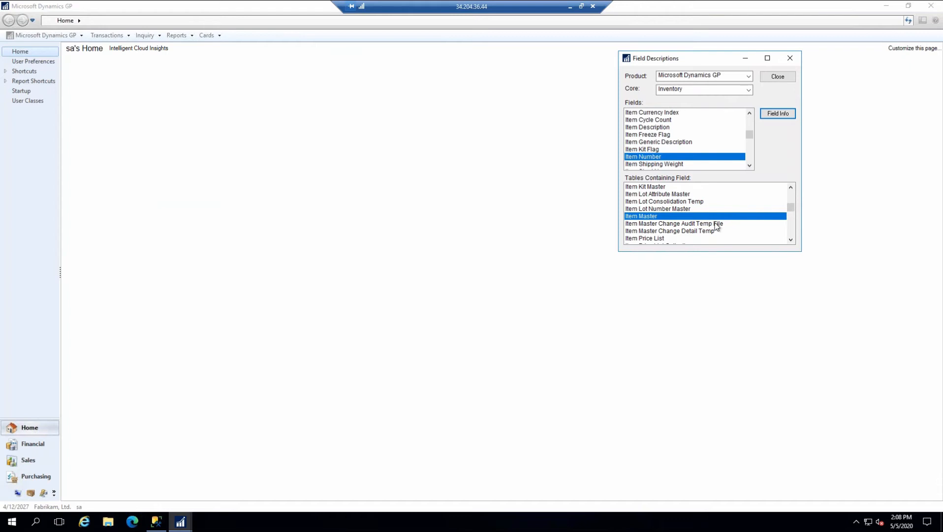
left_click(47, 39)
left_click(47, 39)
mouse_move(33, 81)
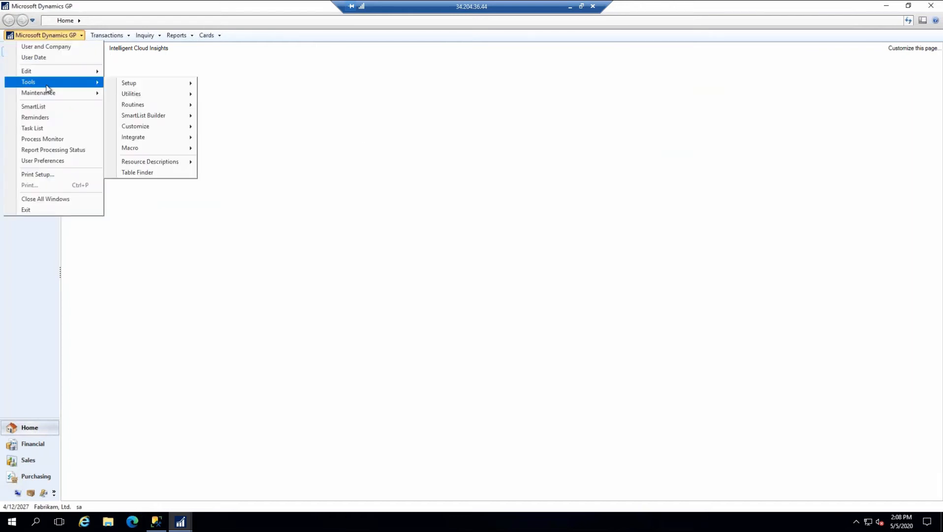
mouse_move(172, 159)
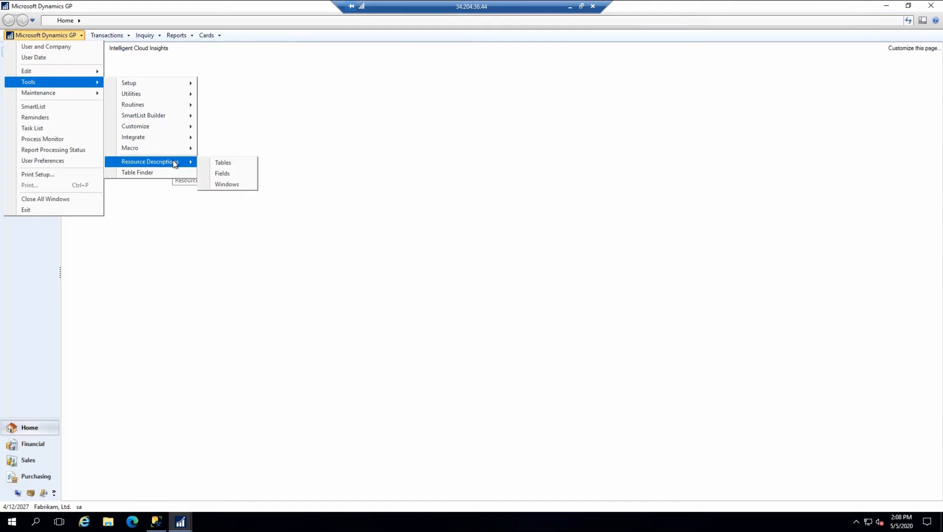
left_click(231, 185)
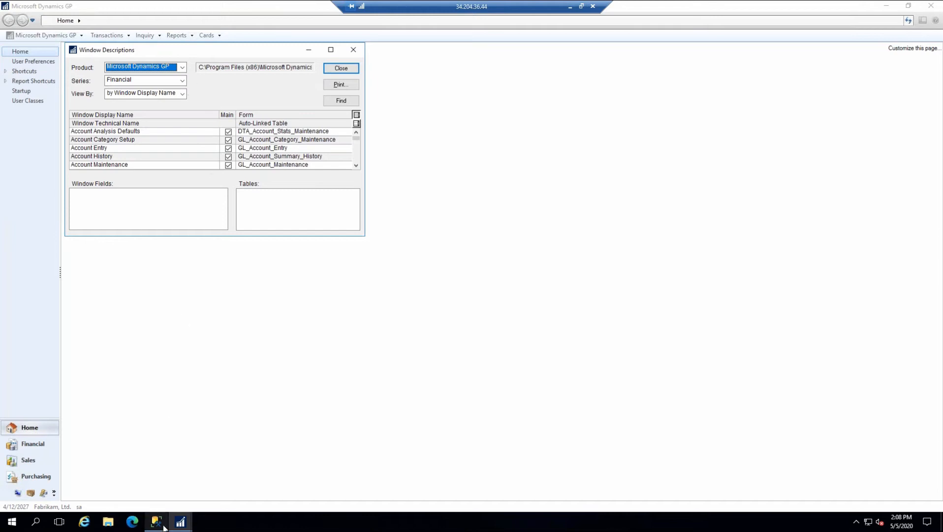
Bring the Field Descriptions window back into view and place it beside the Window Descriptions window
left_click(180, 521)
left_click(189, 486)
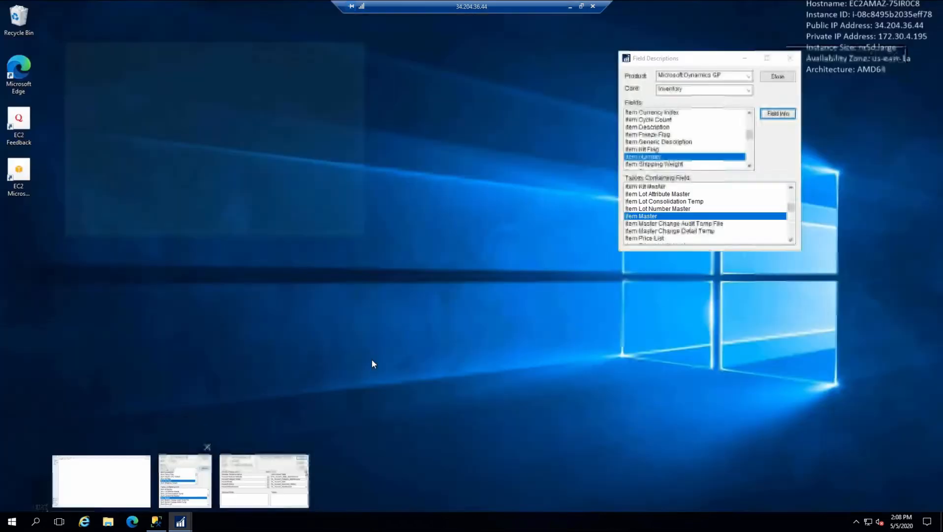
left_click_drag(680, 56, 446, 46)
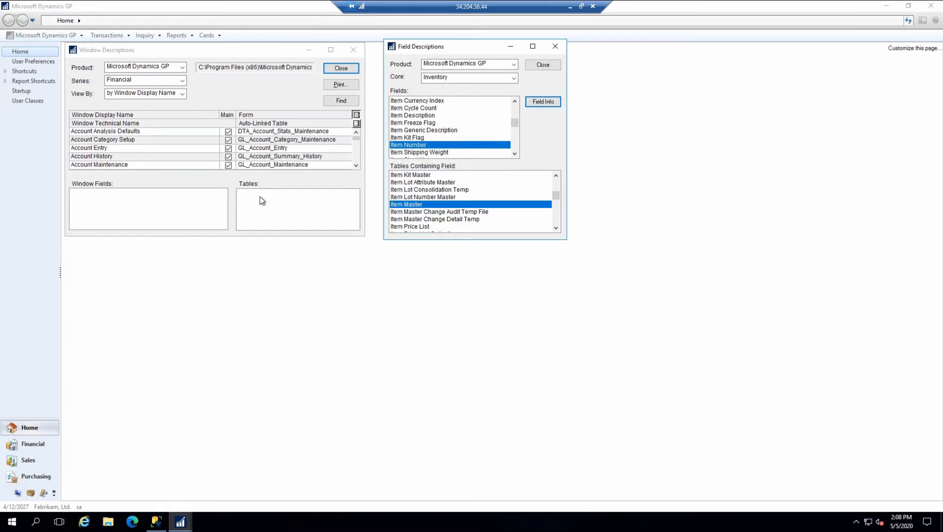
Set the window descriptions to the Inventory series and keep the view by Window Display Name
left_click(183, 81)
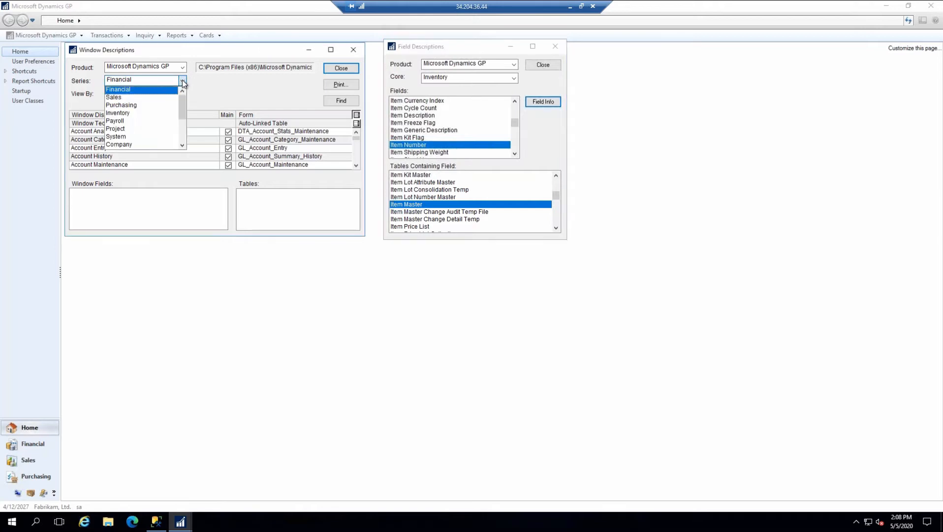
left_click(120, 114)
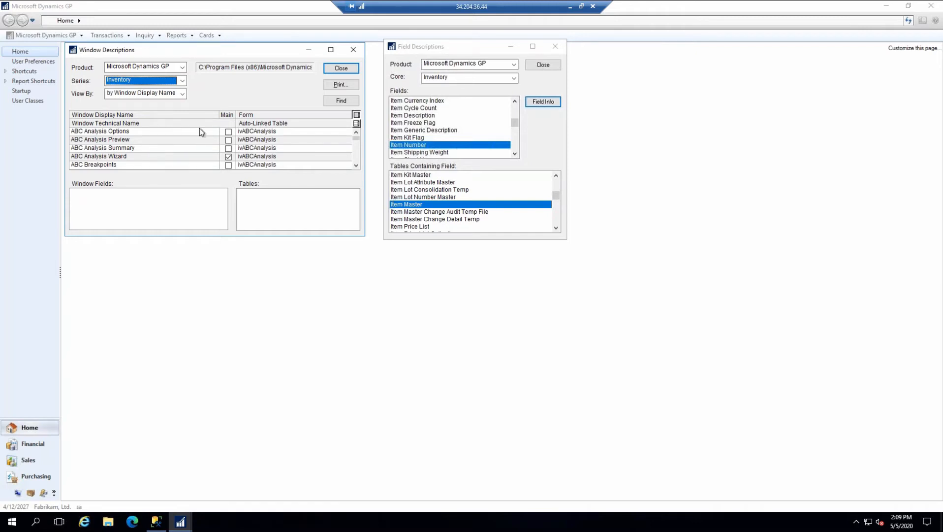
left_click(182, 93)
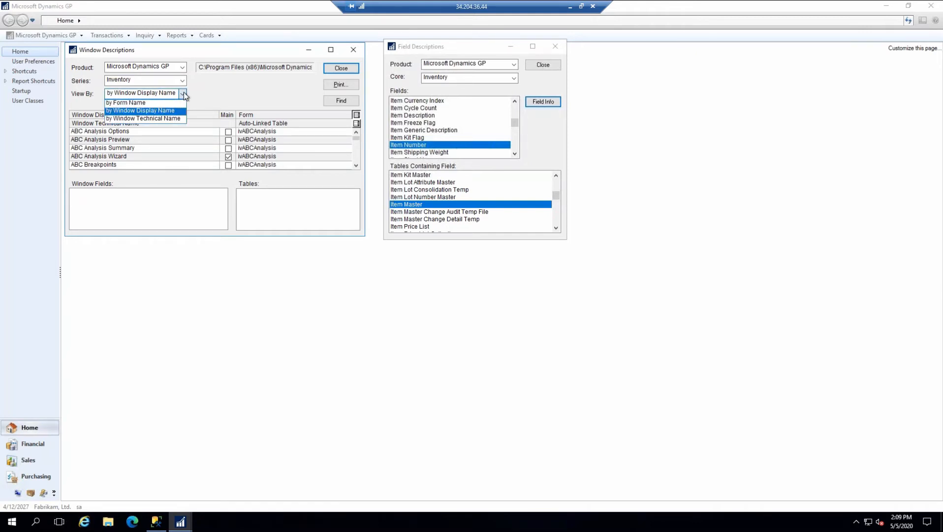
left_click(184, 92)
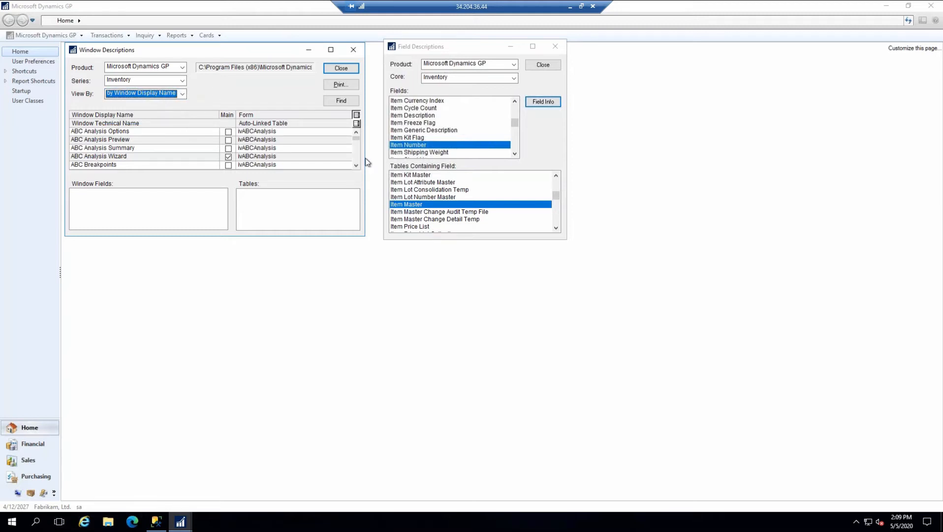
Find the Item Inquiry window by window display name and select it to list its fields and tables
left_click(350, 101)
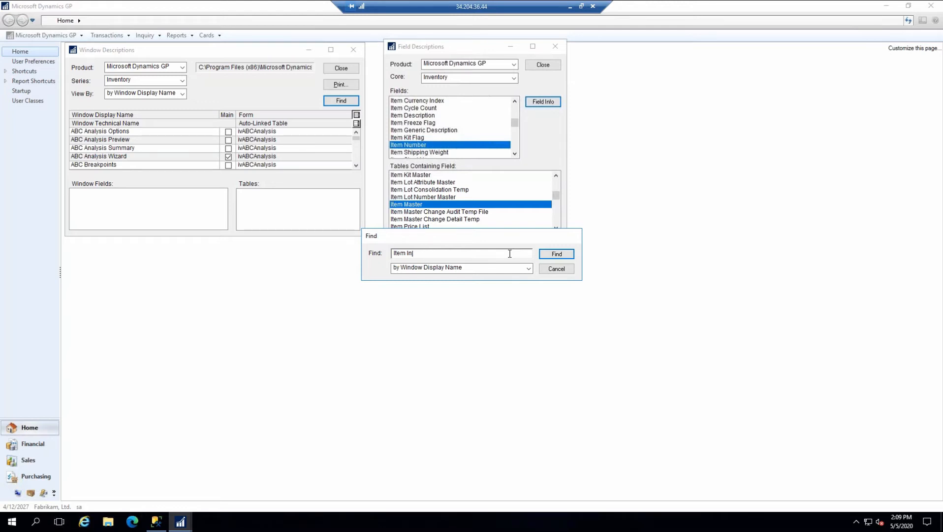
left_click(555, 255)
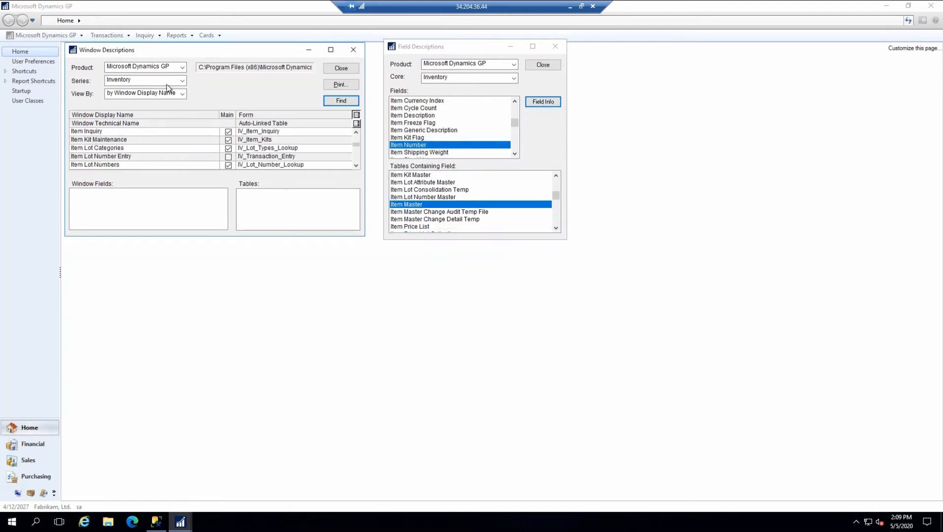
left_click(110, 131)
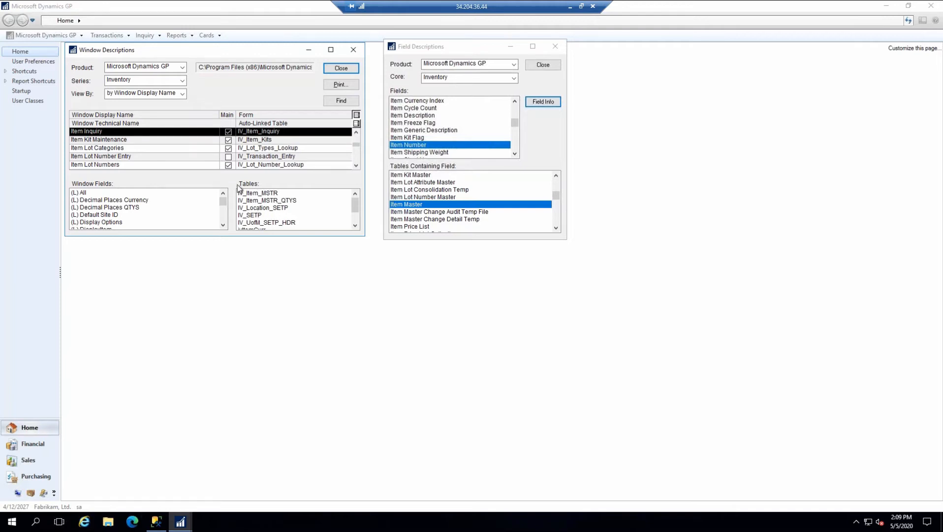
Compare the Item Inquiry window's tables with the Item Master entry in Field Descriptions and select IV_Item_MSTR
mouse_move(356, 204)
left_mouse_down()
mouse_move(354, 224)
mouse_move(355, 197)
left_mouse_up()
left_click(546, 150)
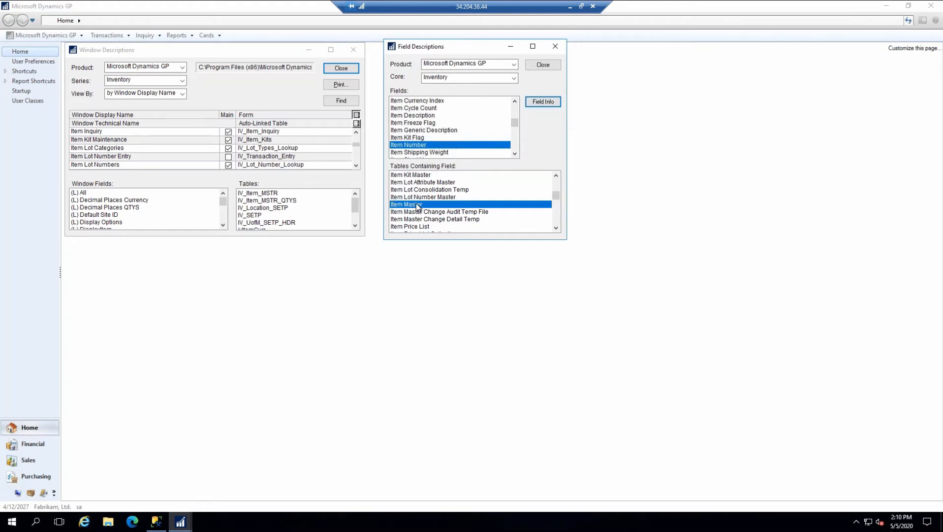
left_click(302, 179)
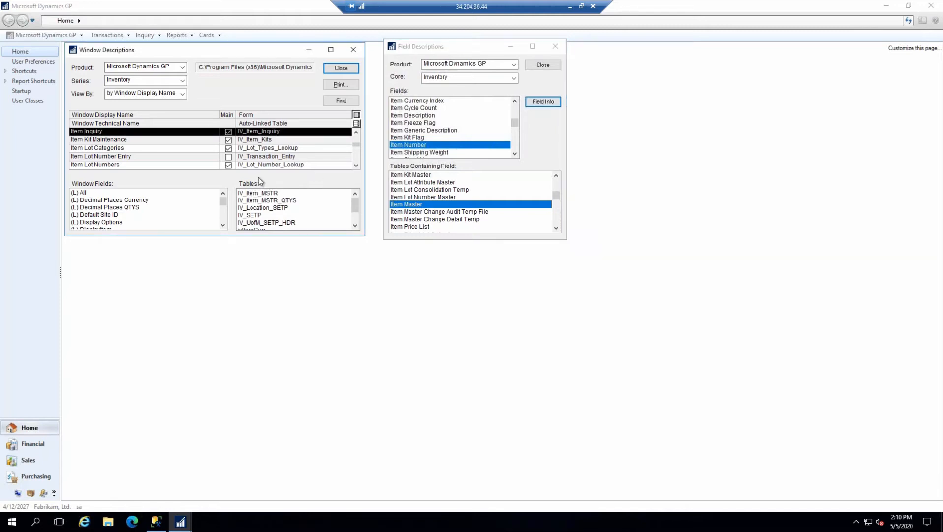
left_click(276, 193)
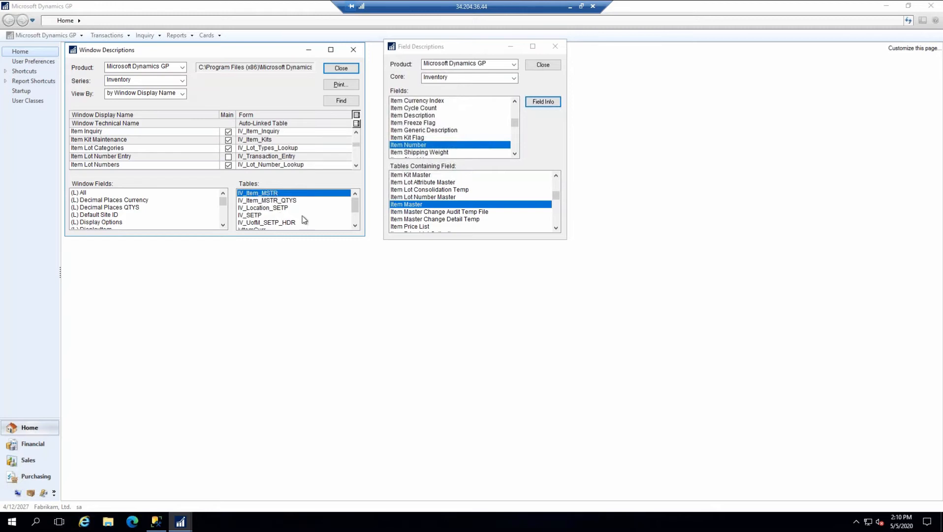
mouse_move(355, 209)
left_mouse_down()
mouse_move(356, 224)
mouse_move(357, 199)
left_mouse_up()
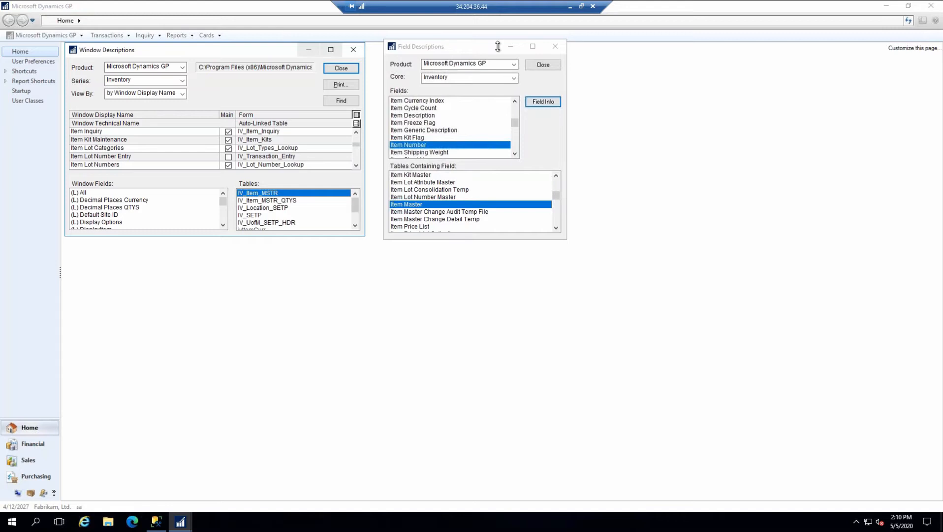
Move the Field Descriptions and Window Descriptions windows aside and open the resource descriptions for tables
left_click_drag(472, 46, 696, 42)
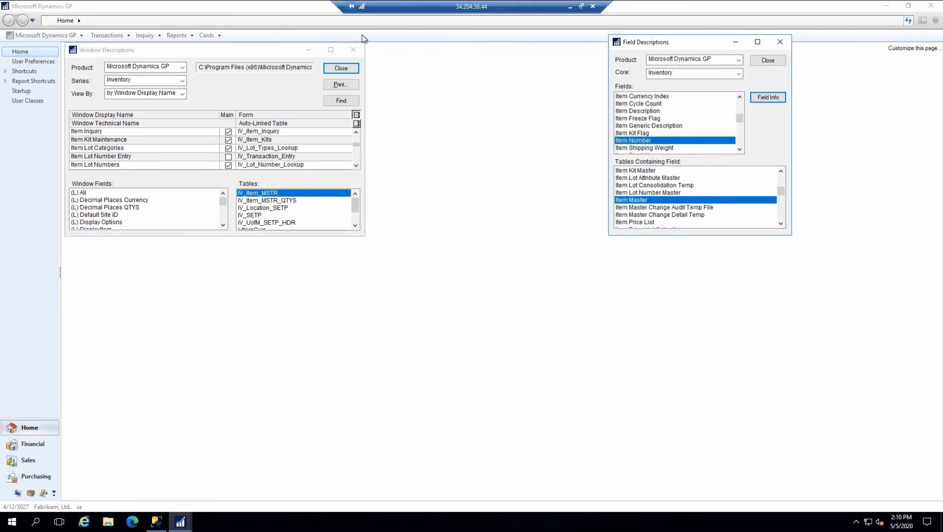
left_click_drag(234, 48, 740, 265)
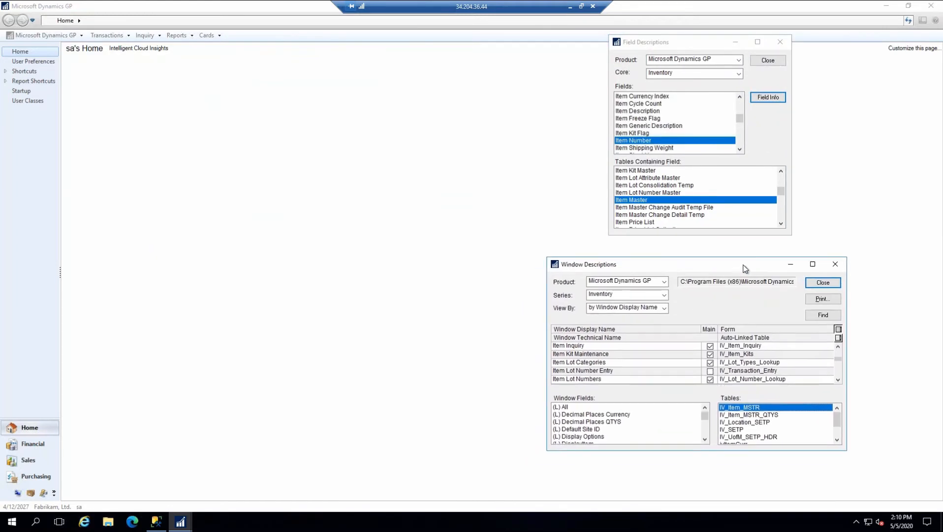
left_click(69, 36)
left_click(69, 36)
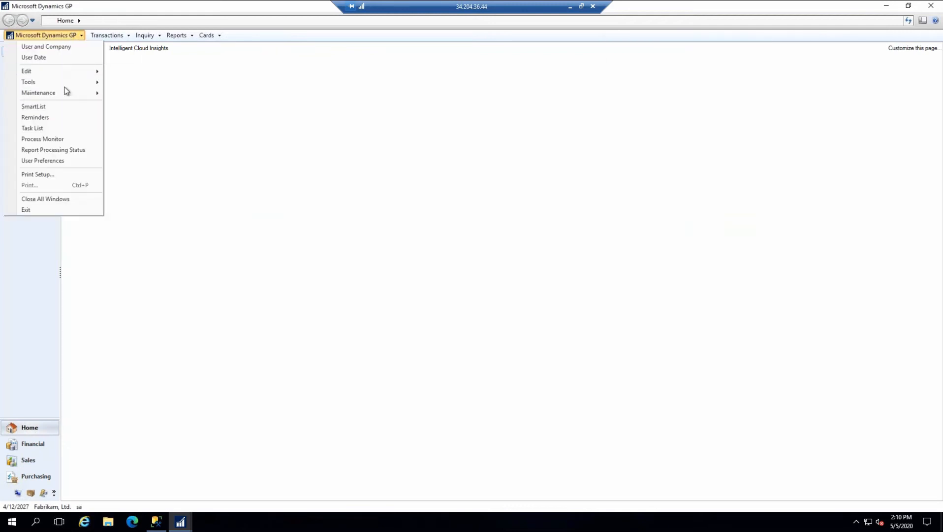
mouse_move(74, 87)
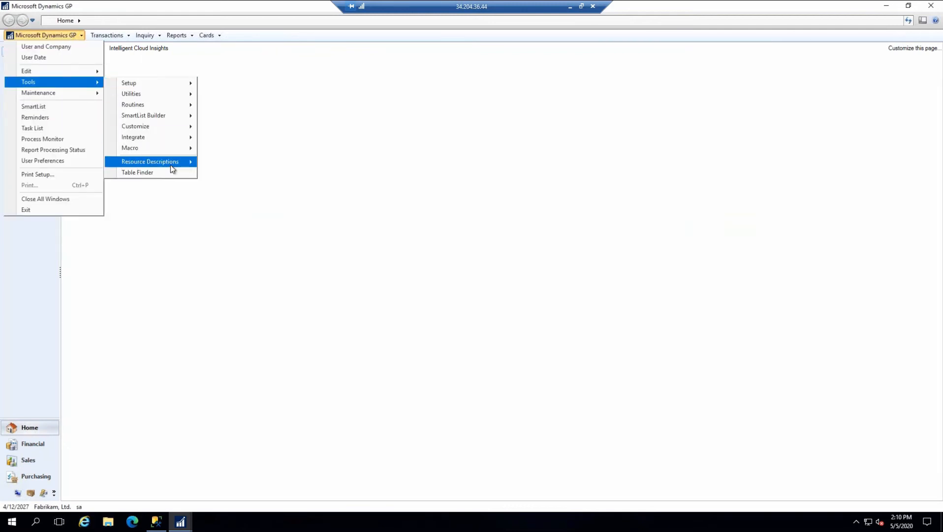
mouse_move(170, 164)
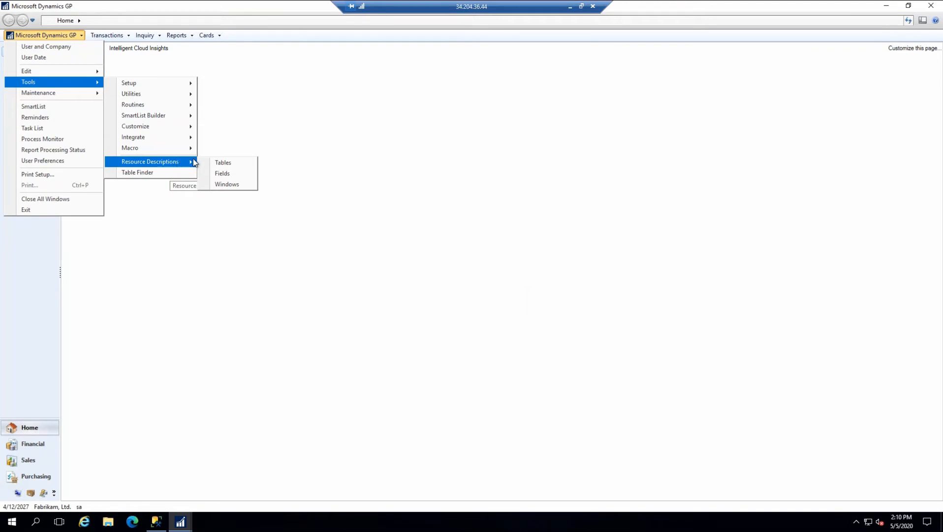
left_click(222, 163)
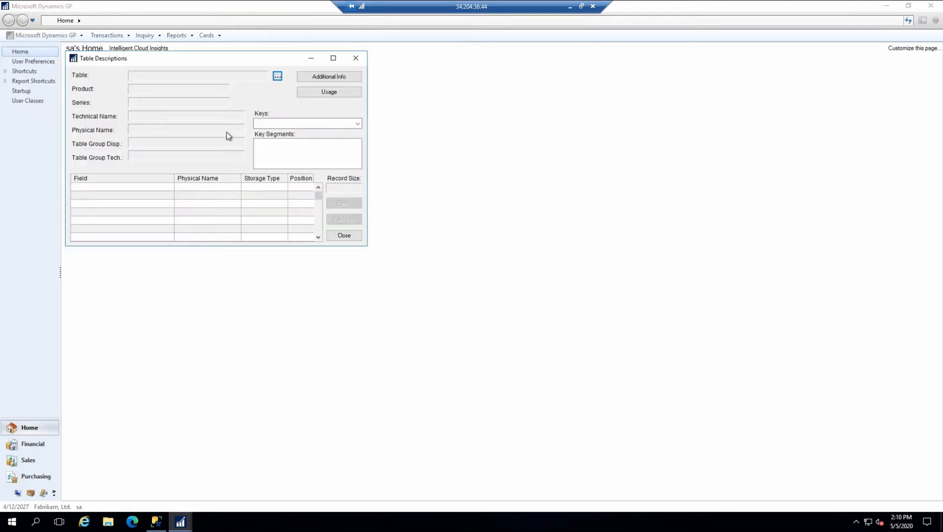
Bring the Field Descriptions and Window Descriptions windows back into view alongside Table Descriptions
left_click(180, 521)
left_click(139, 478)
left_click(180, 521)
left_click(298, 478)
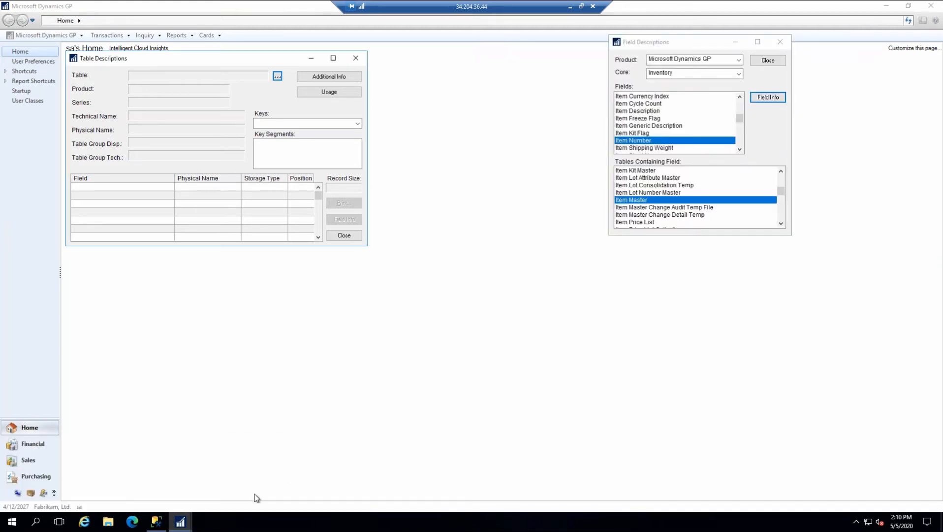
left_click(181, 521)
left_click(210, 478)
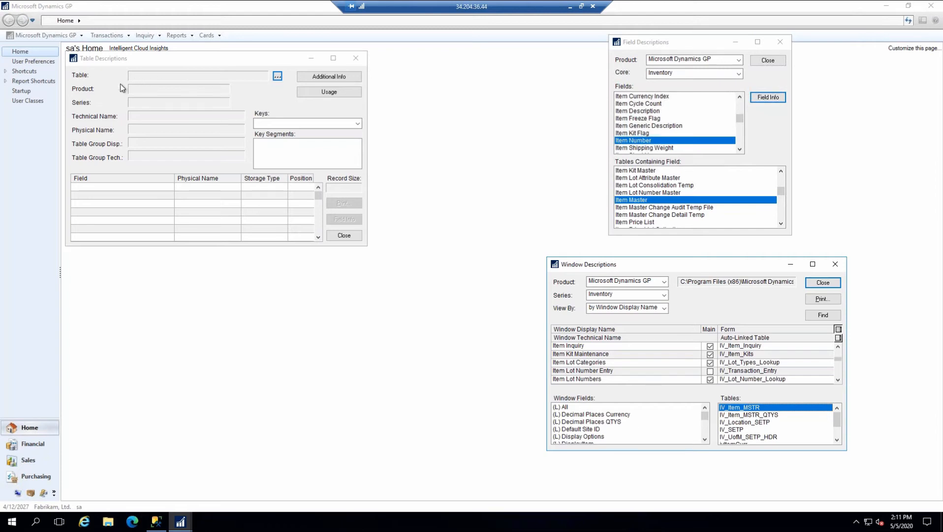
Open the table lookup from Table Descriptions and reposition the Table Names window
left_click(97, 74)
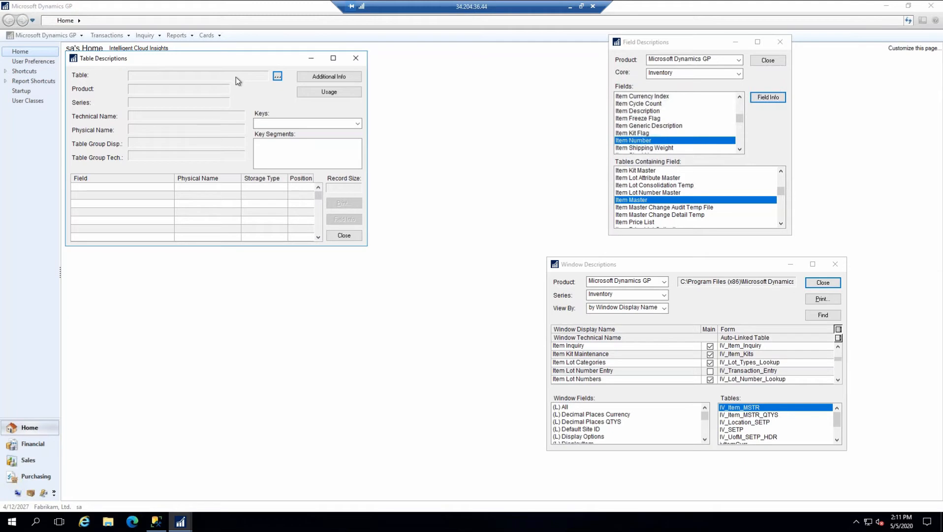
left_click(278, 77)
left_click_drag(245, 46, 315, 52)
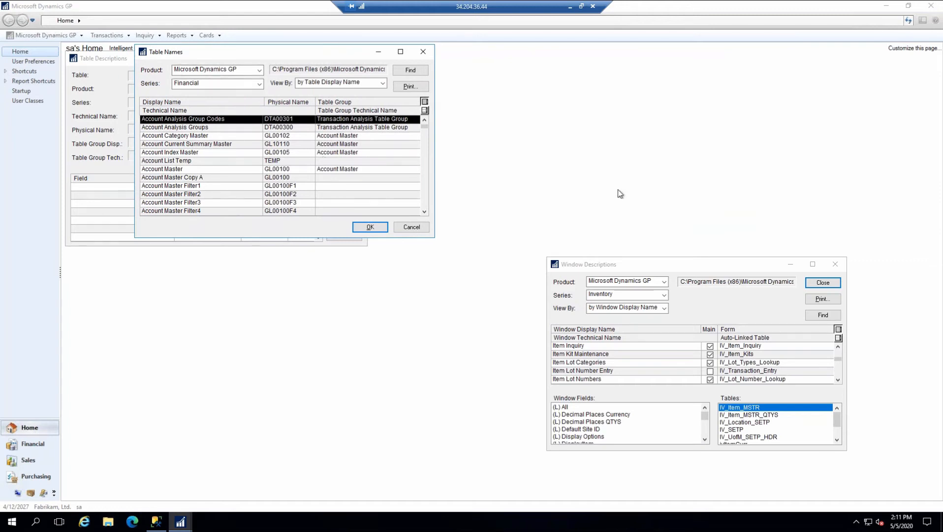
Place Window Descriptions beside Table Names, and list the Inventory series tables by Table Technical Name
left_click_drag(750, 268, 668, 52)
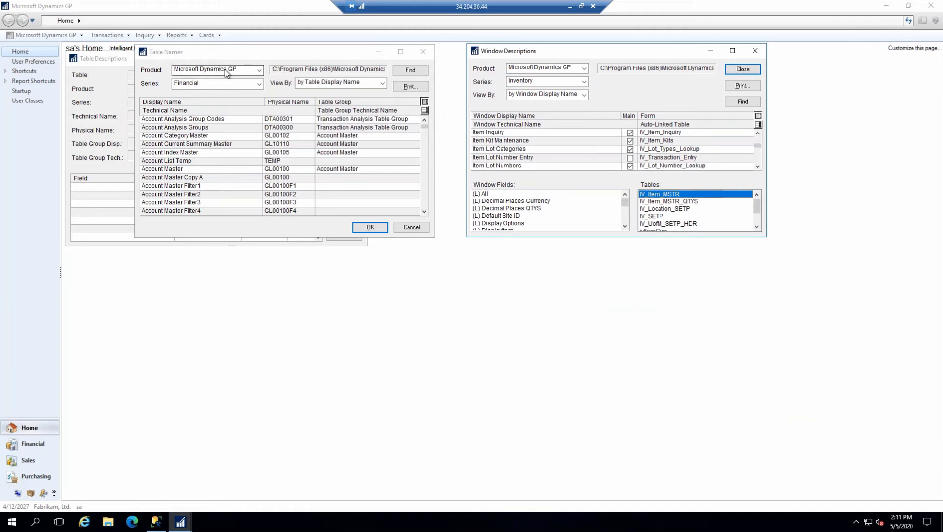
left_click(260, 85)
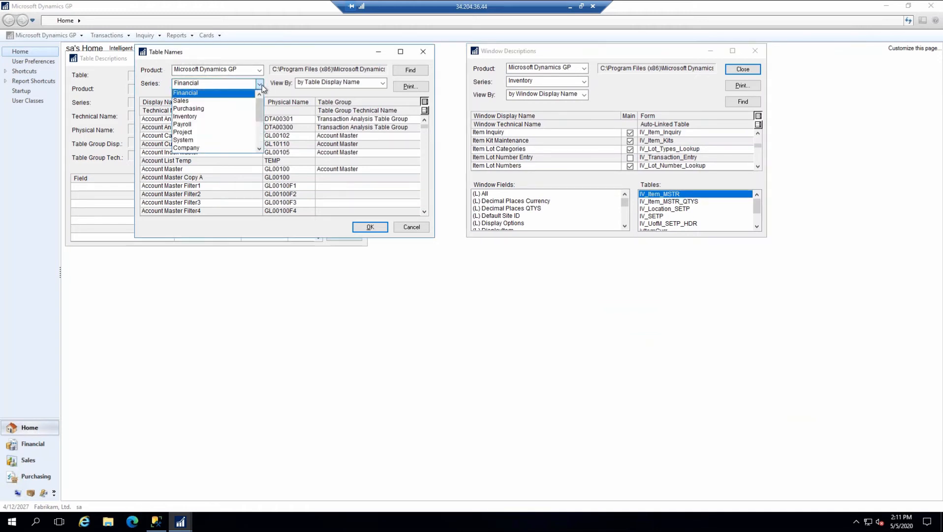
left_click(204, 119)
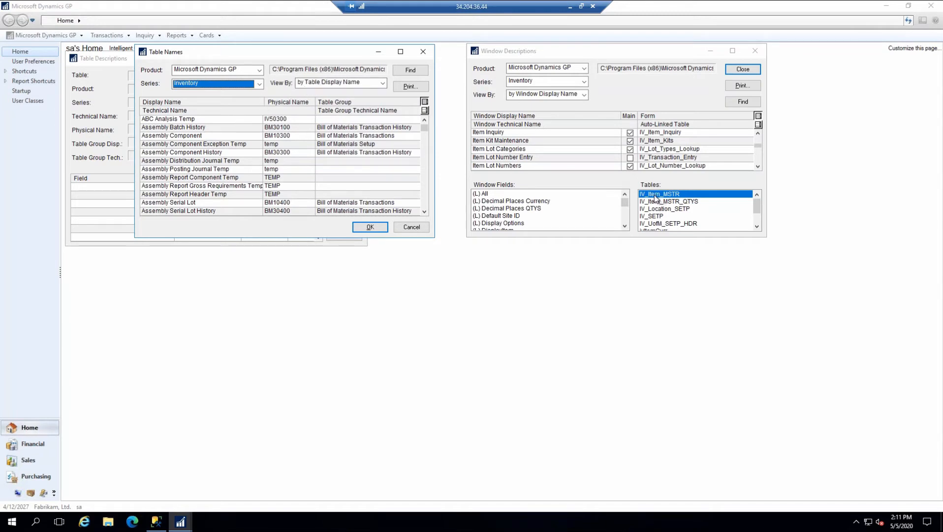
left_click(341, 84)
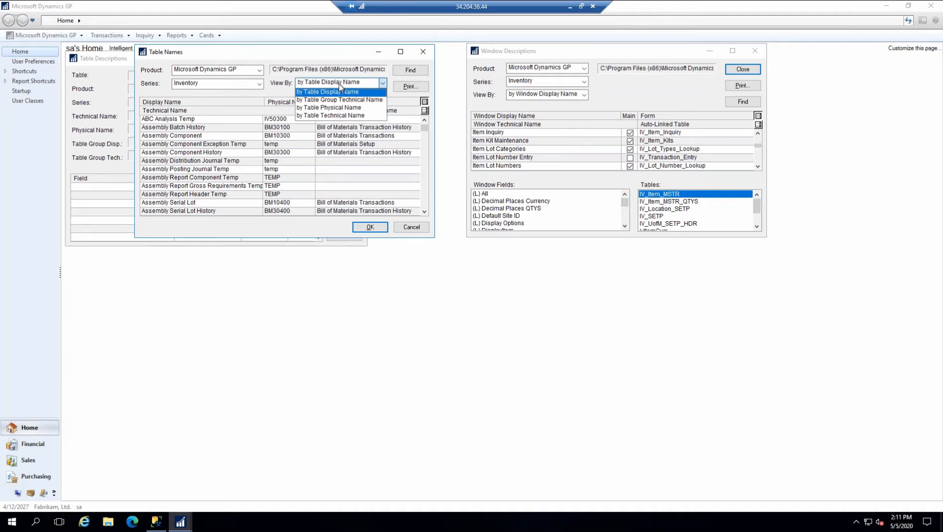
left_click(331, 116)
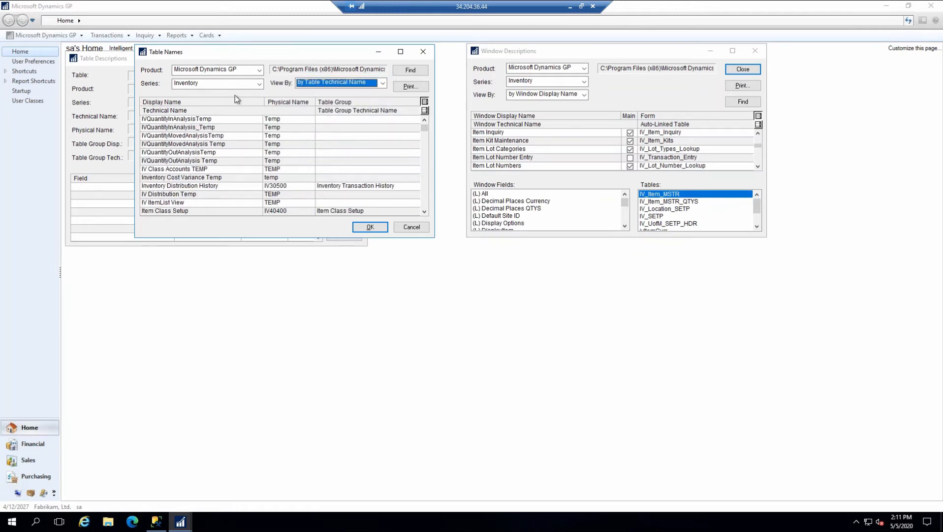
Expand the Table Names list to two-line rows with technical names and select the first table, IVQuantityInAnalysisTemp
left_click(201, 121)
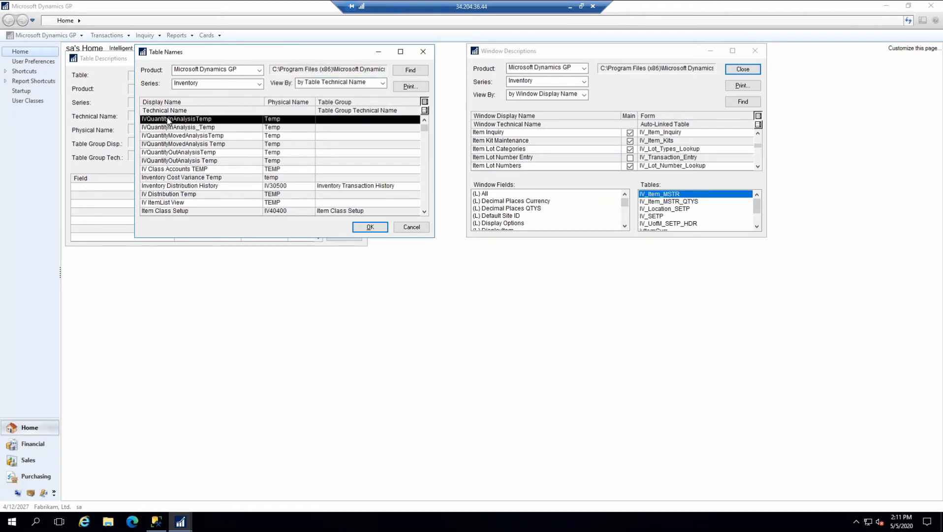
left_click(425, 111)
left_click(309, 127)
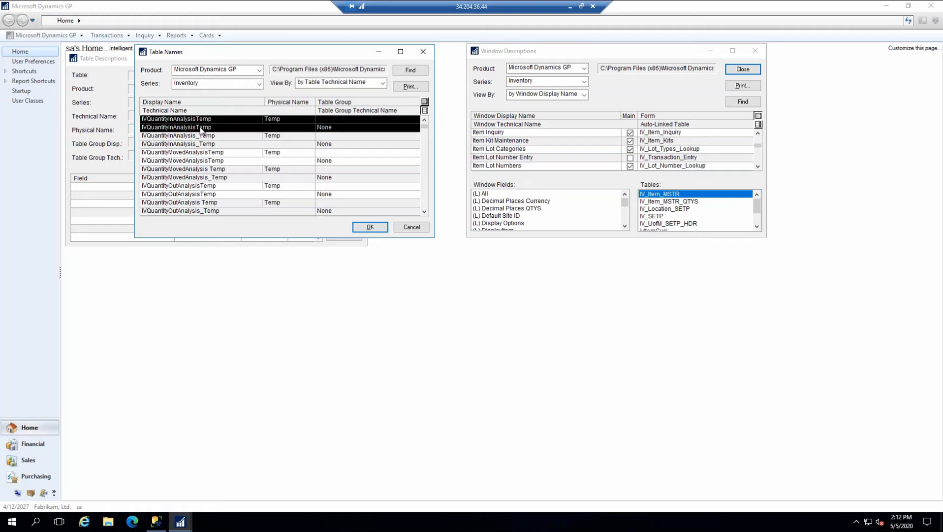
left_click(425, 102)
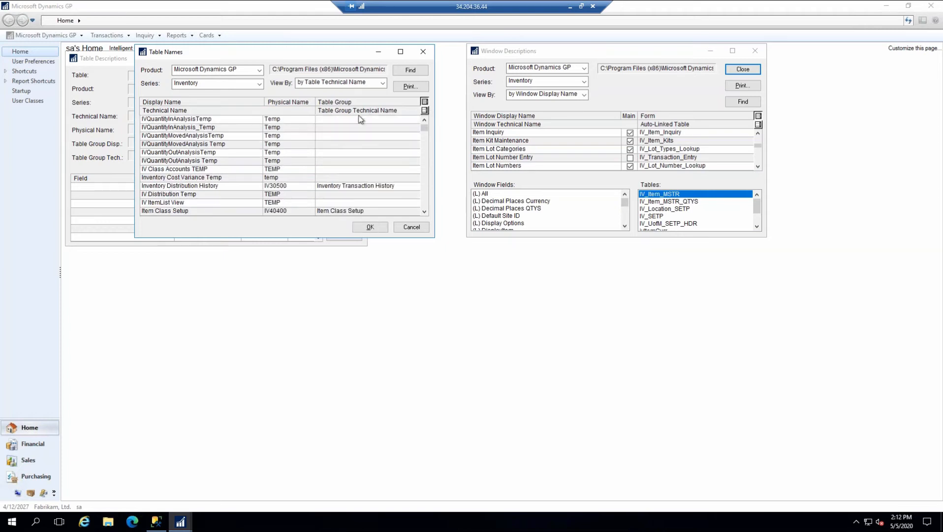
left_click(424, 112)
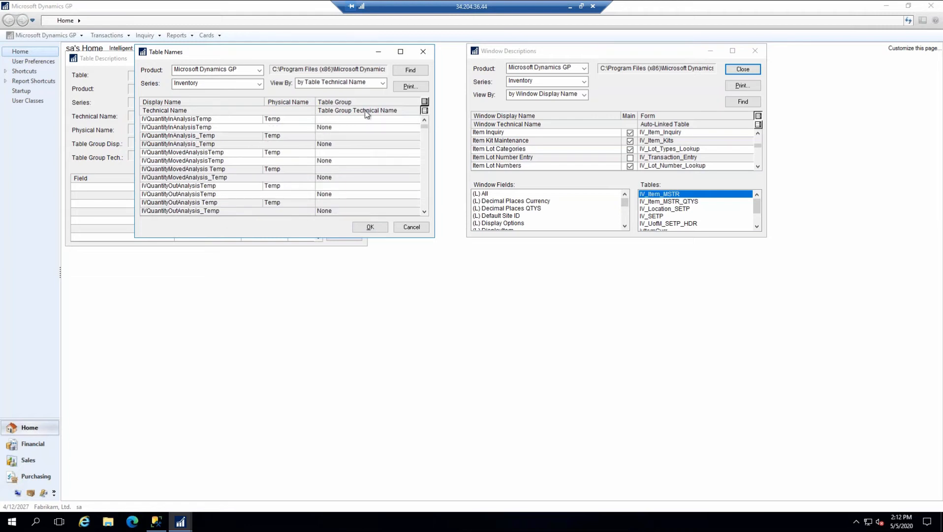
left_click(265, 118)
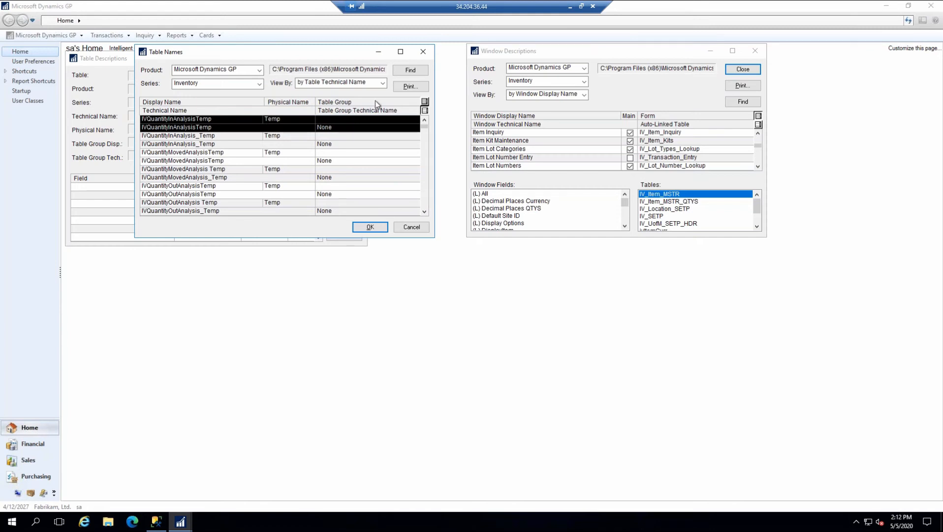
Find the table with technical name IV_Item_MSTR and load the Item Master entry into Table Descriptions
left_click(410, 72)
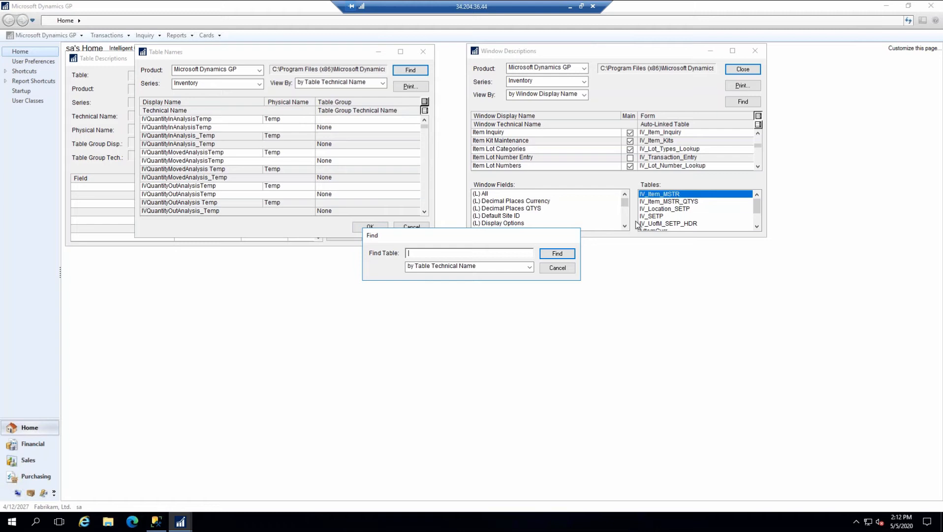
type("IV_Item_MSTR")
left_click(568, 253)
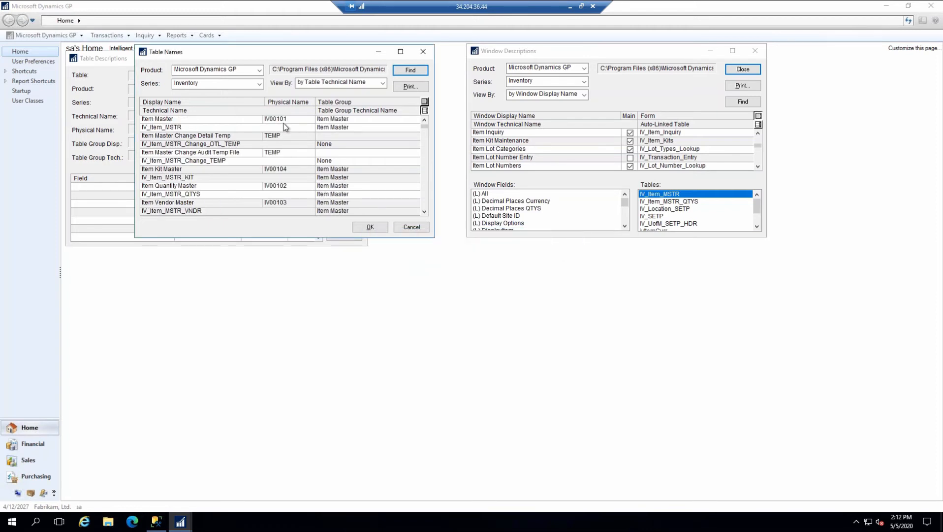
left_click(209, 122)
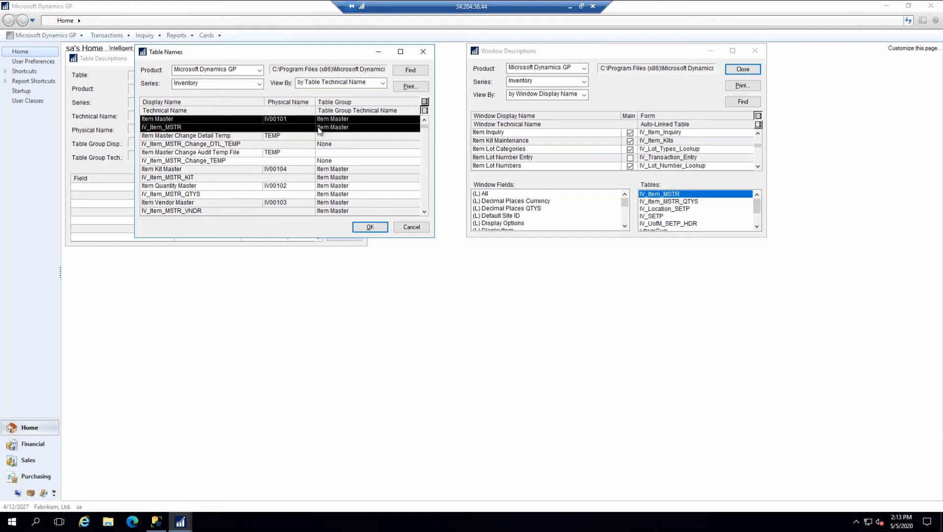
left_click(368, 227)
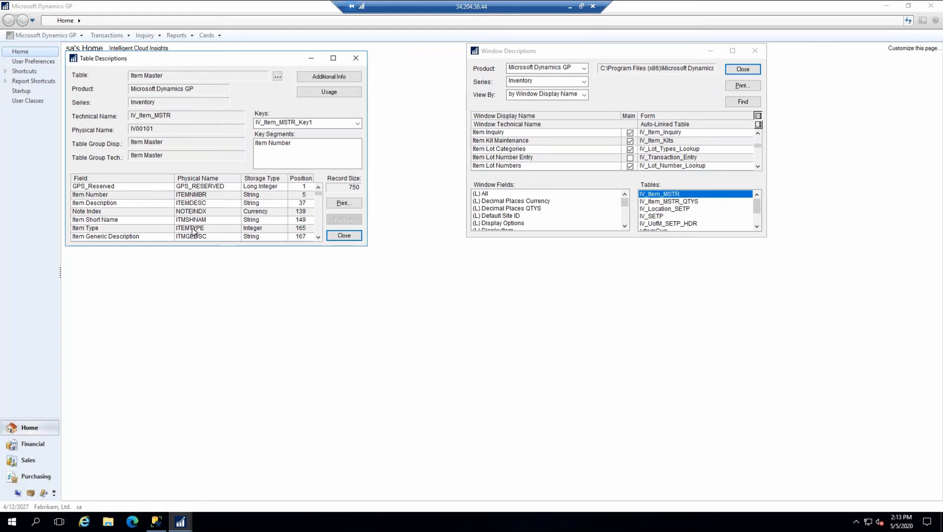
Review the additional field information for the Item Number field of Item Master, and close it
left_click(124, 195)
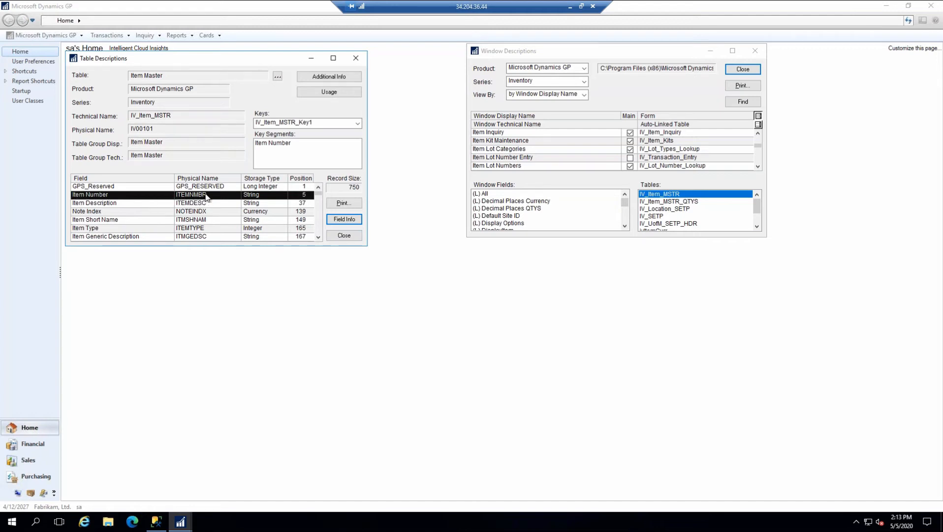
left_click(345, 222)
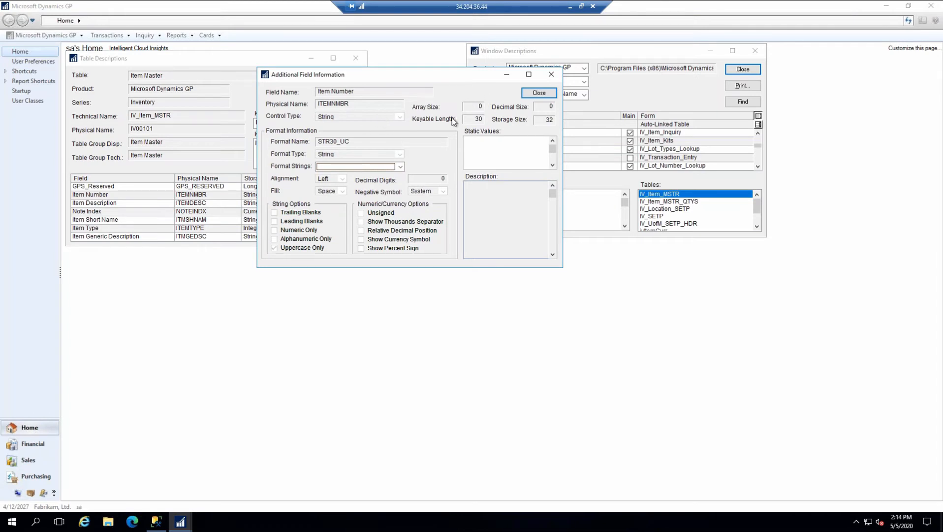
left_click(541, 92)
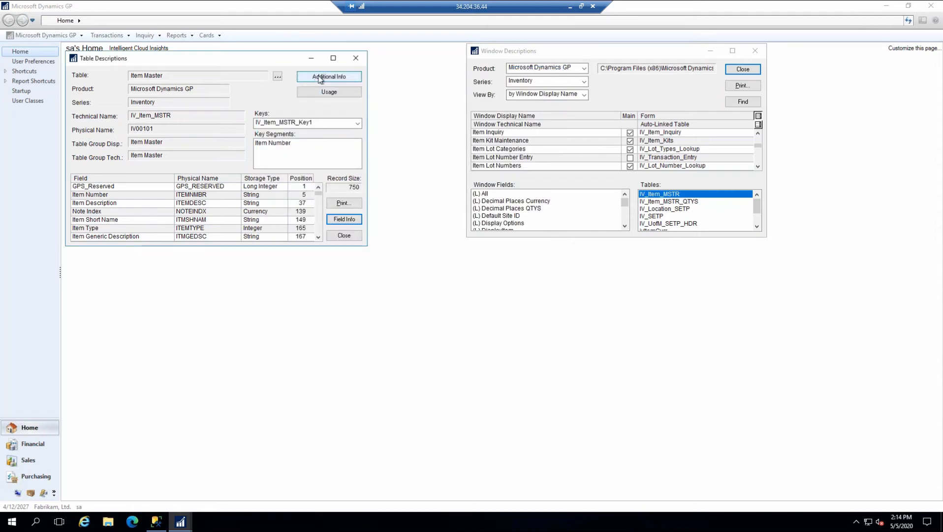
Examine Item Master's additional table information, checking its secondary tables and the related field for Account Master
left_click(320, 79)
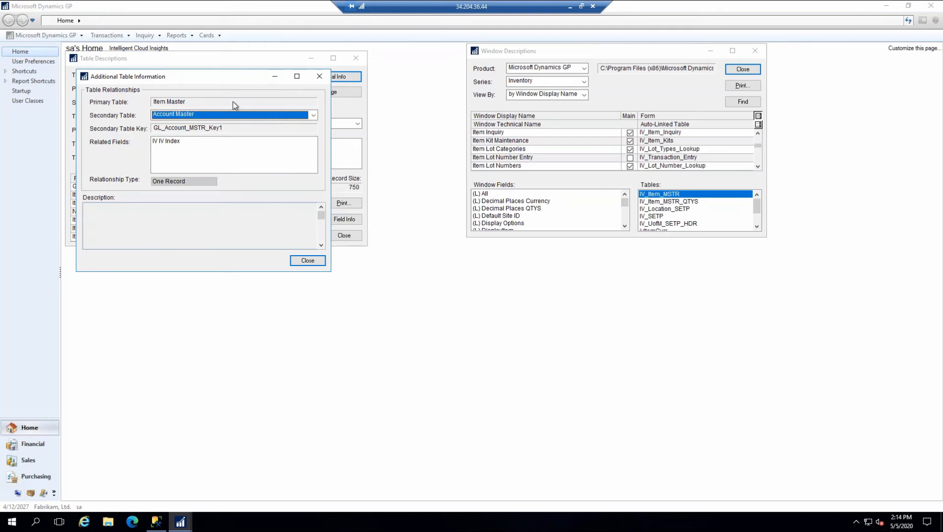
left_click(314, 115)
mouse_move(317, 132)
left_mouse_down()
mouse_move(317, 151)
mouse_move(321, 126)
left_mouse_up()
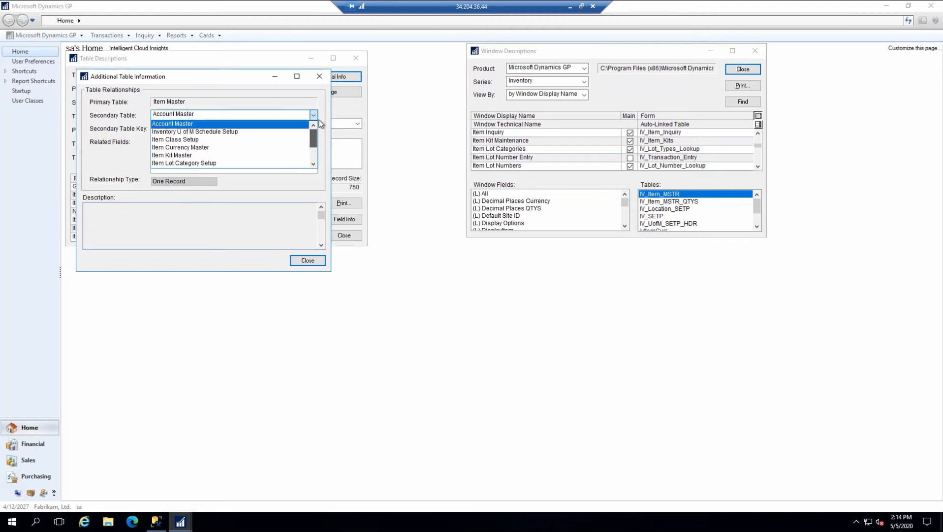
left_click(303, 126)
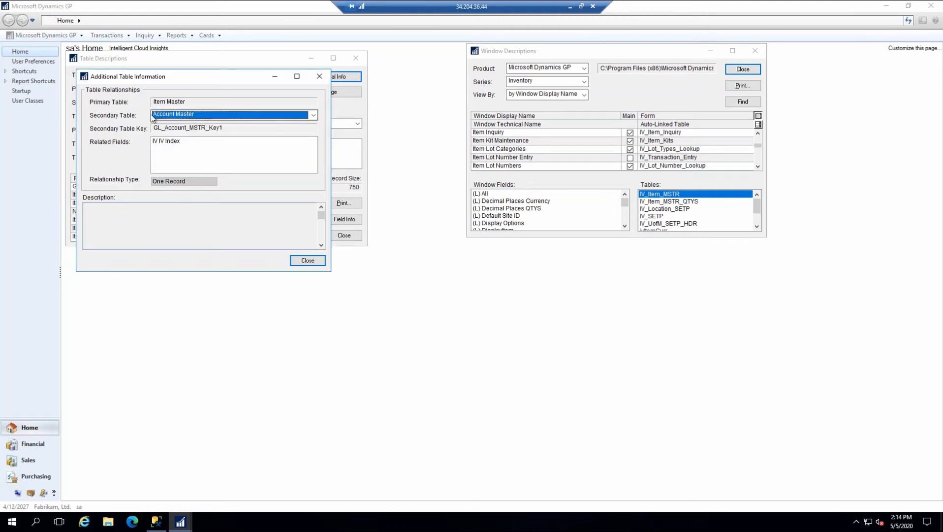
left_click(153, 141)
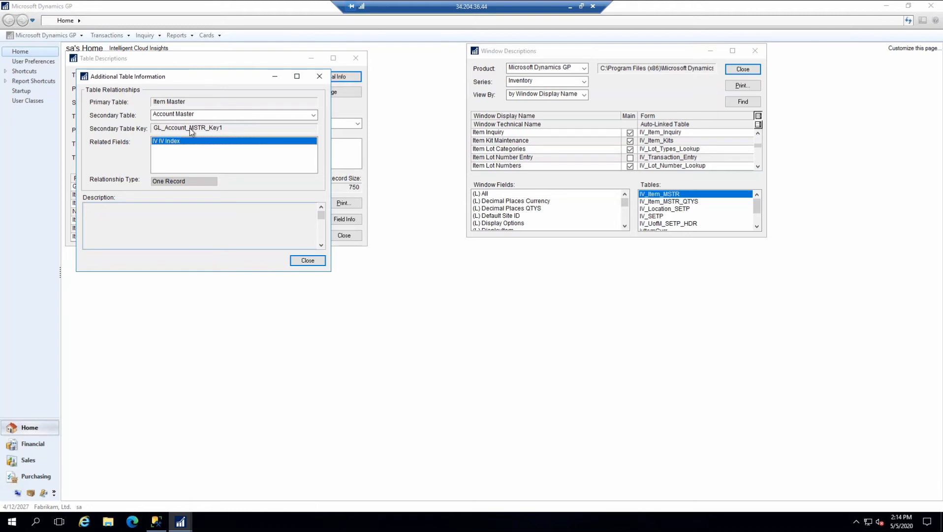
left_click(306, 261)
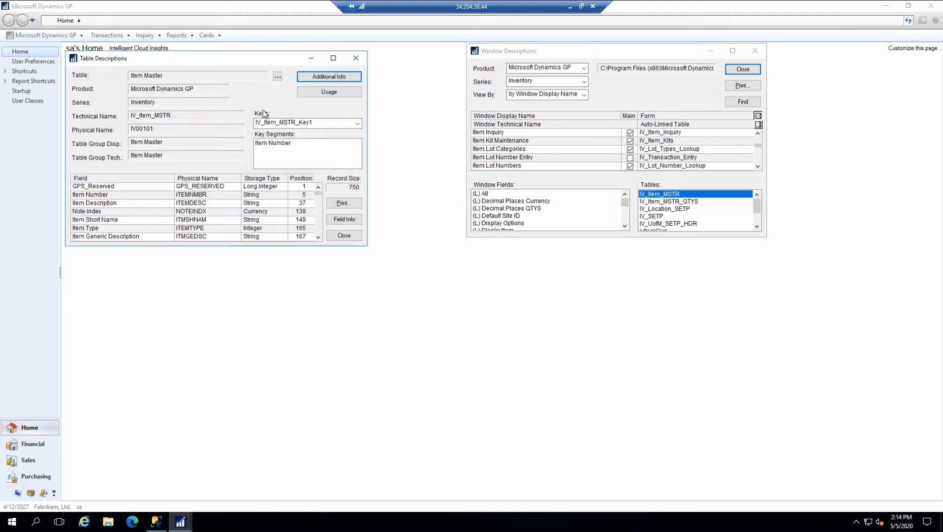
Move Table Descriptions below Window Descriptions and open the Table Finder tool
left_click_drag(259, 60, 663, 261)
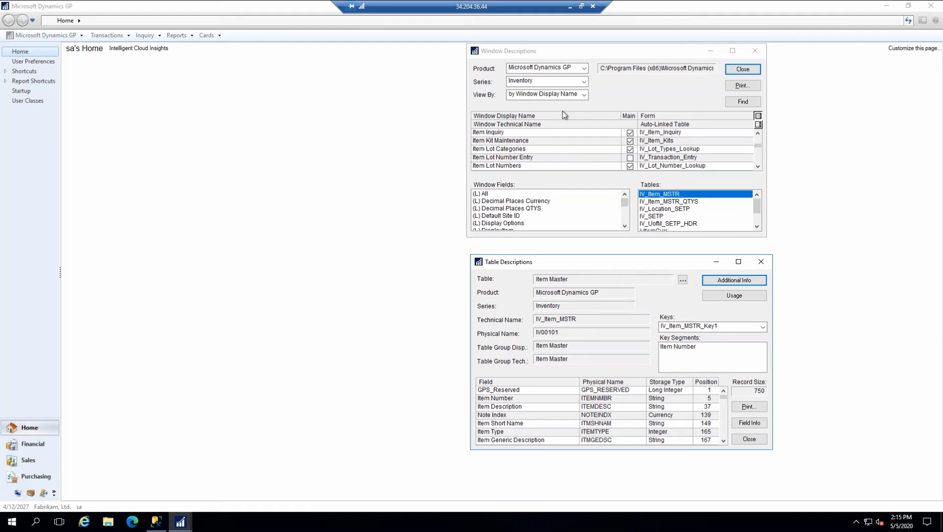
left_click(70, 42)
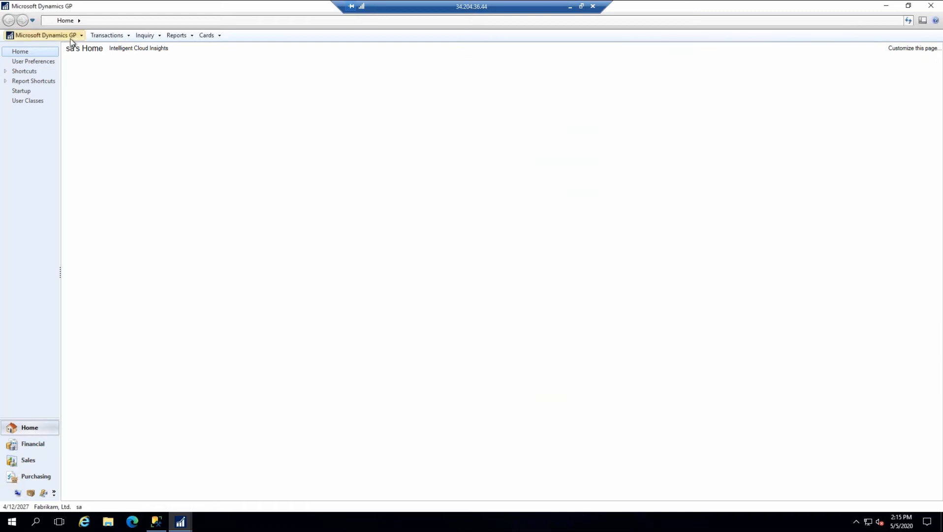
left_click(58, 37)
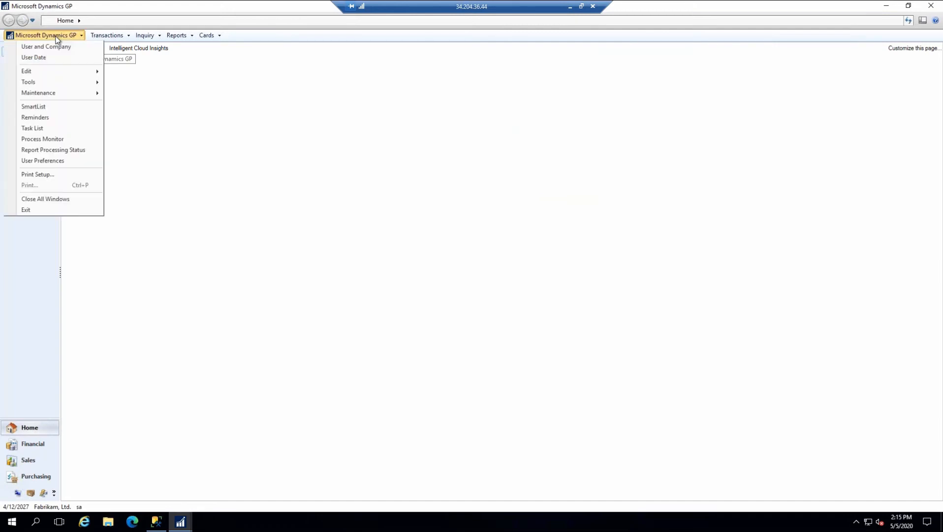
mouse_move(59, 82)
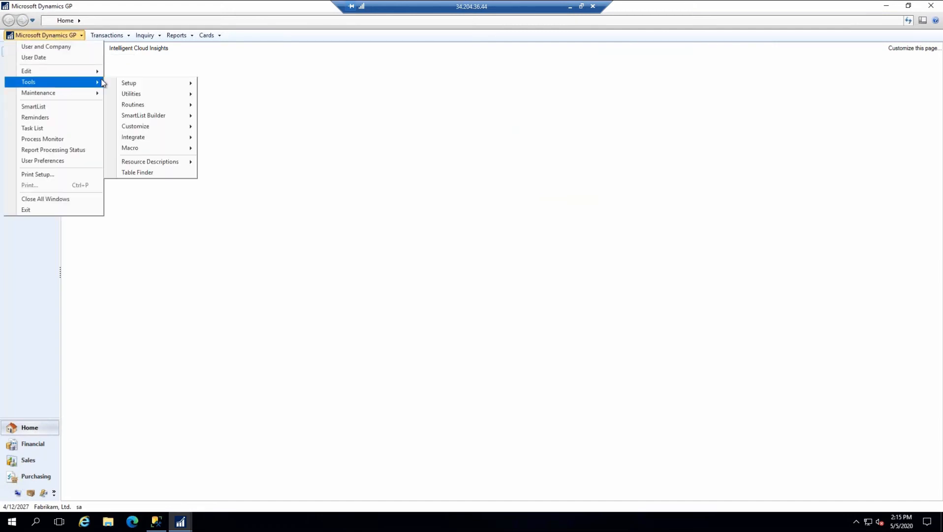
left_click(138, 173)
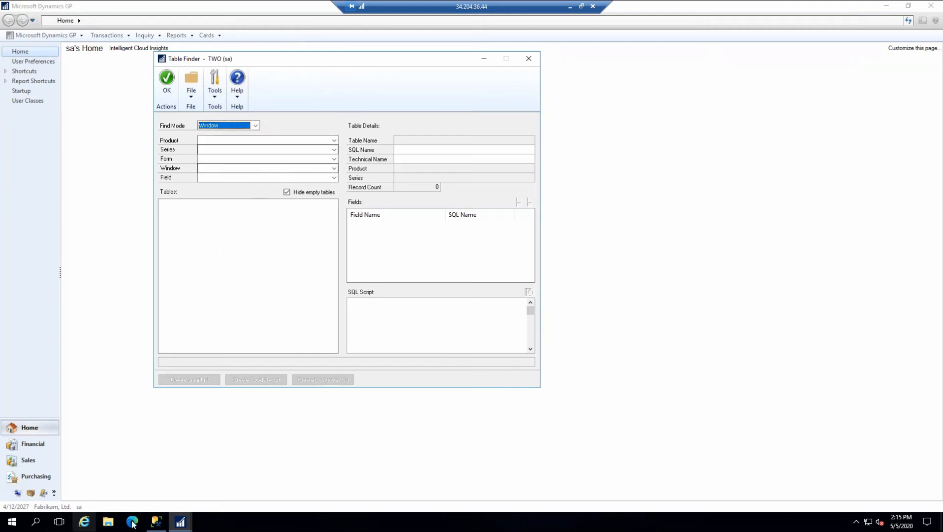
Bring Window Descriptions and Table Descriptions back into view and arrange both beside Table Finder
left_click(178, 526)
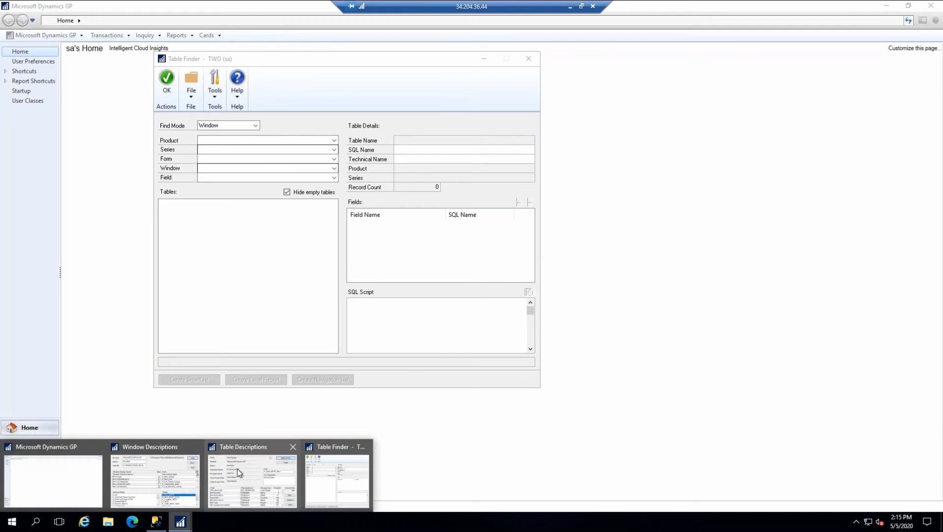
mouse_move(180, 521)
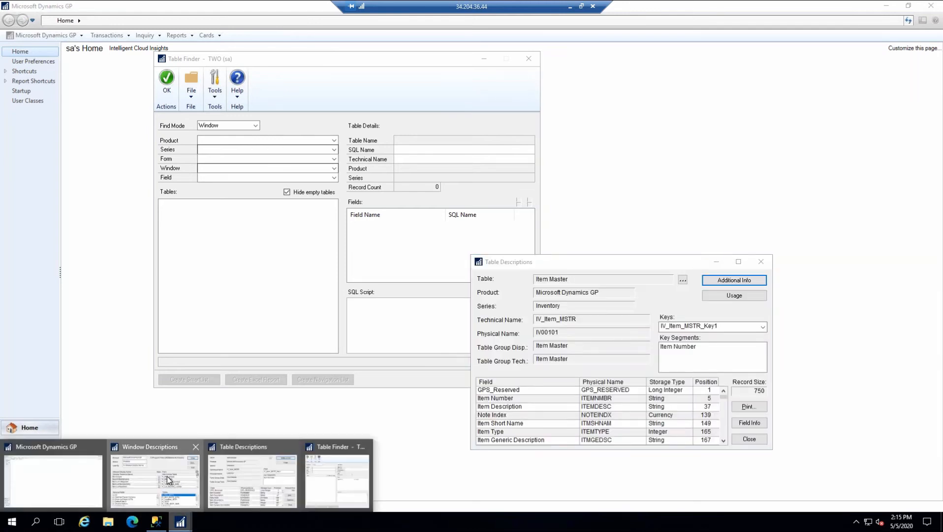
left_click(170, 482)
left_click_drag(601, 53, 691, 51)
left_click_drag(597, 263, 688, 253)
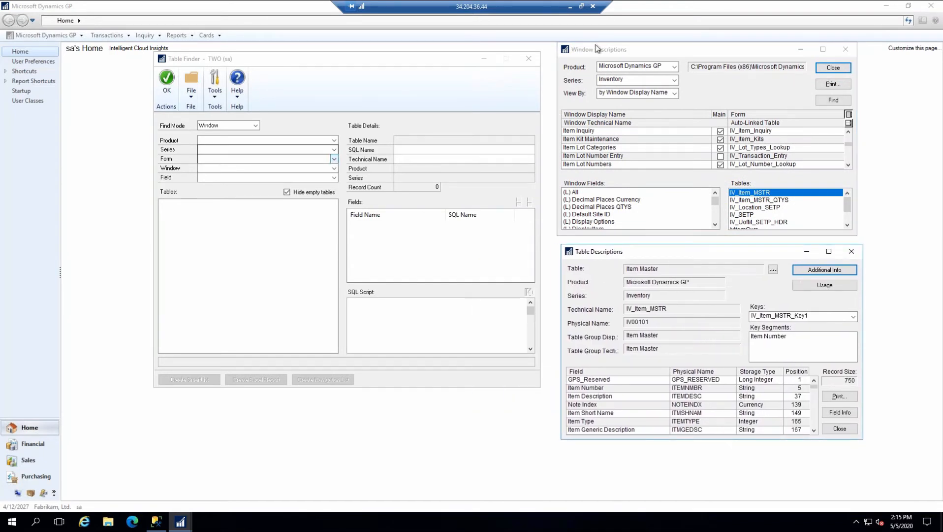
Find the tables behind the Item Inquiry form in Table Finder, using Window mode, product Microsoft Dynamics GP and series Inventory
left_click(249, 229)
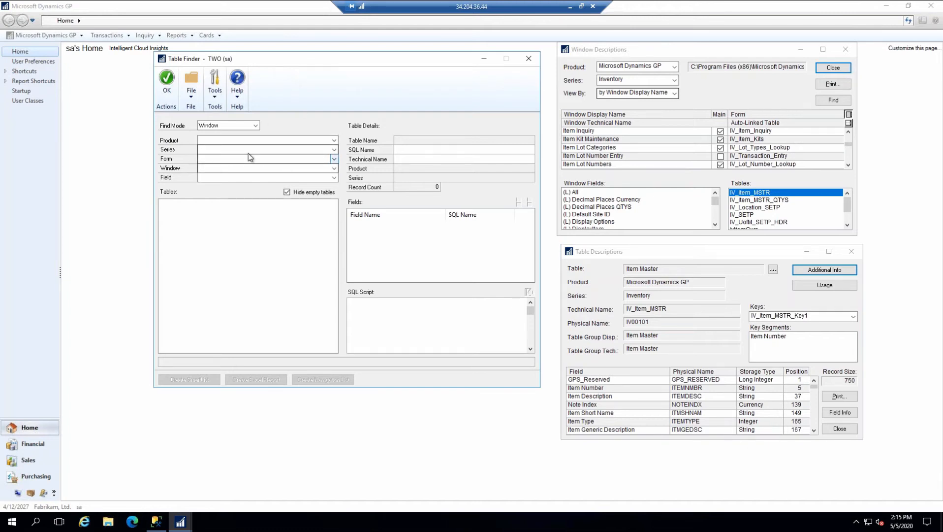
left_click(256, 125)
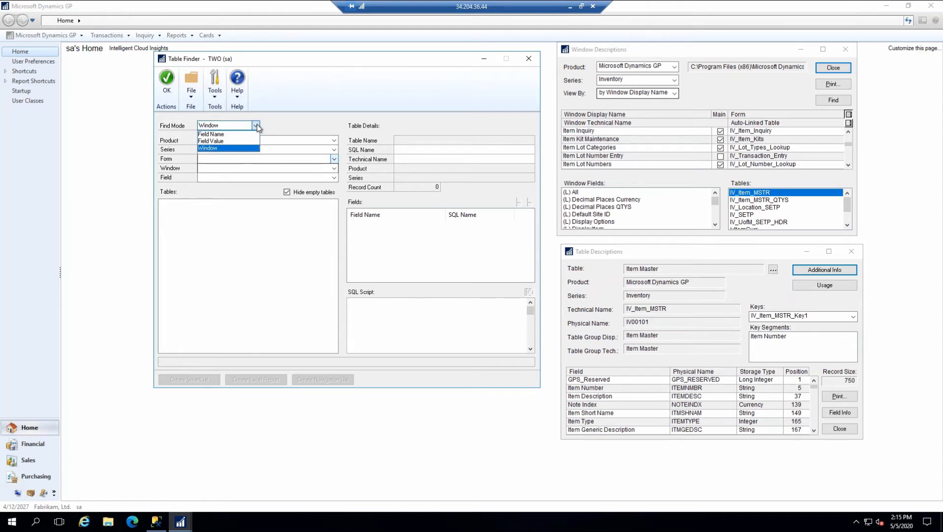
left_click(257, 123)
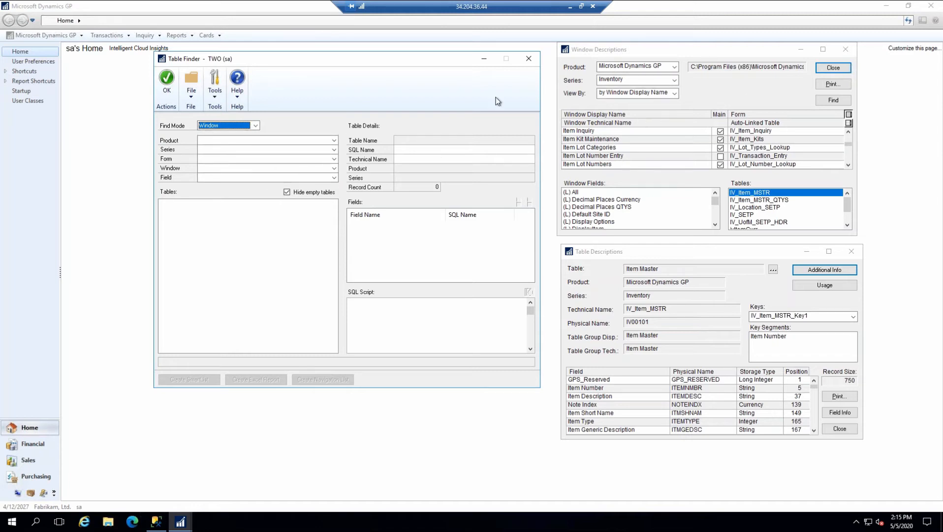
left_click(334, 142)
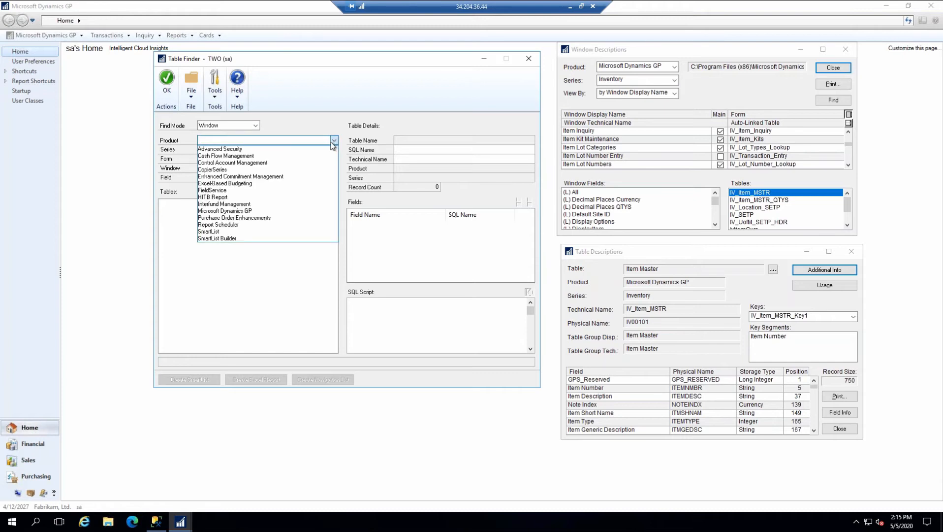
left_click(249, 206)
left_click(260, 150)
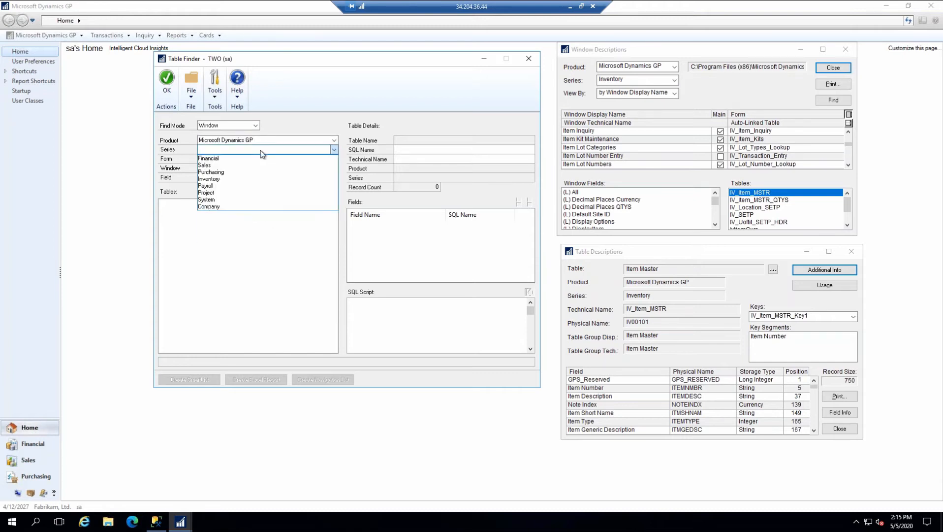
left_click(213, 179)
left_click(228, 156)
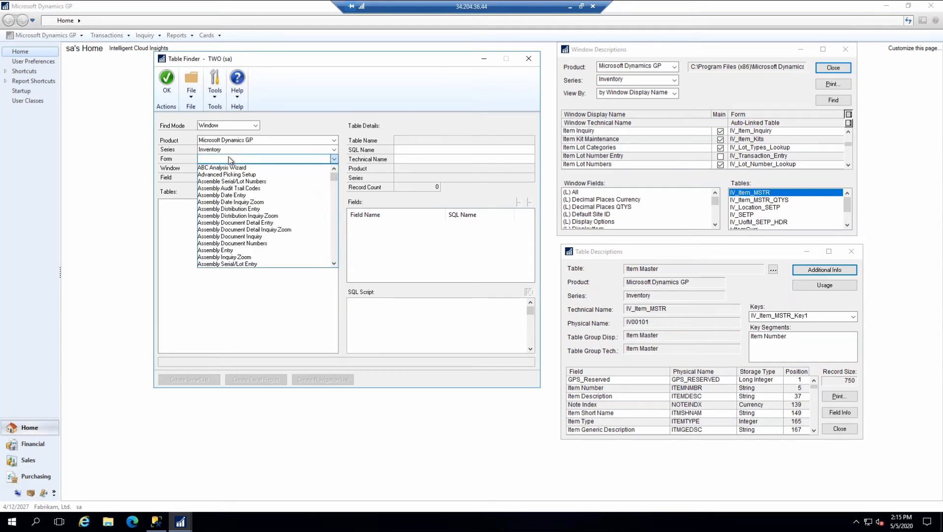
left_click_drag(334, 183, 338, 214)
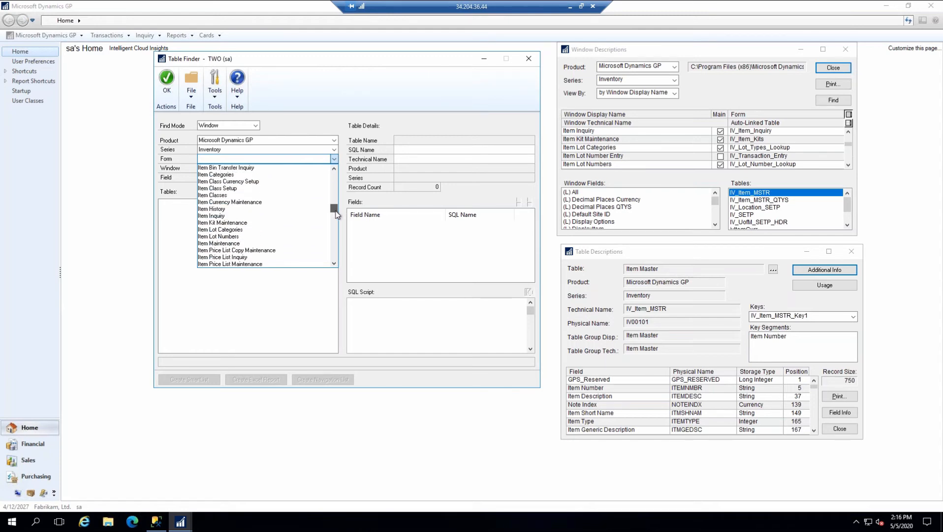
left_click(227, 217)
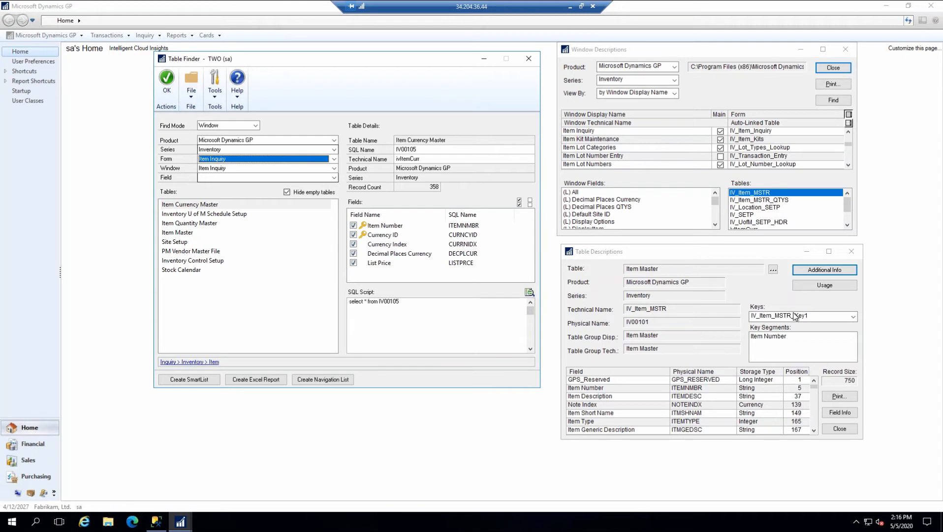
Examine the table details and fields of Item Currency Master, Inventory U of M Schedule Setup and Item Quantity Master
left_click(742, 255)
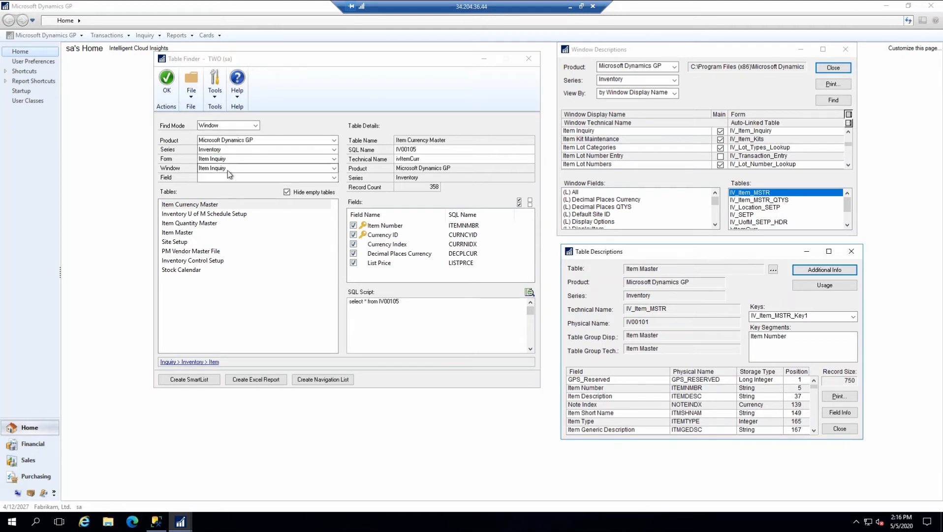
left_click(202, 313)
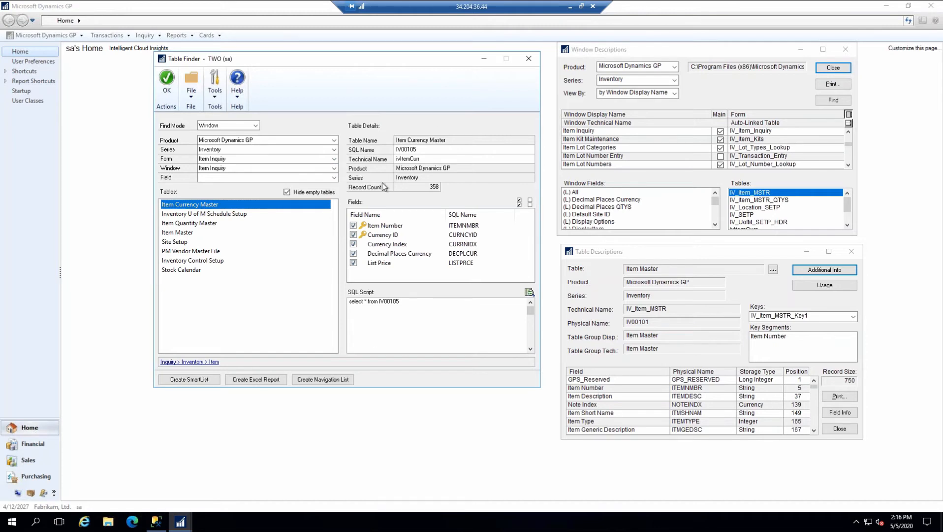
left_click(199, 214)
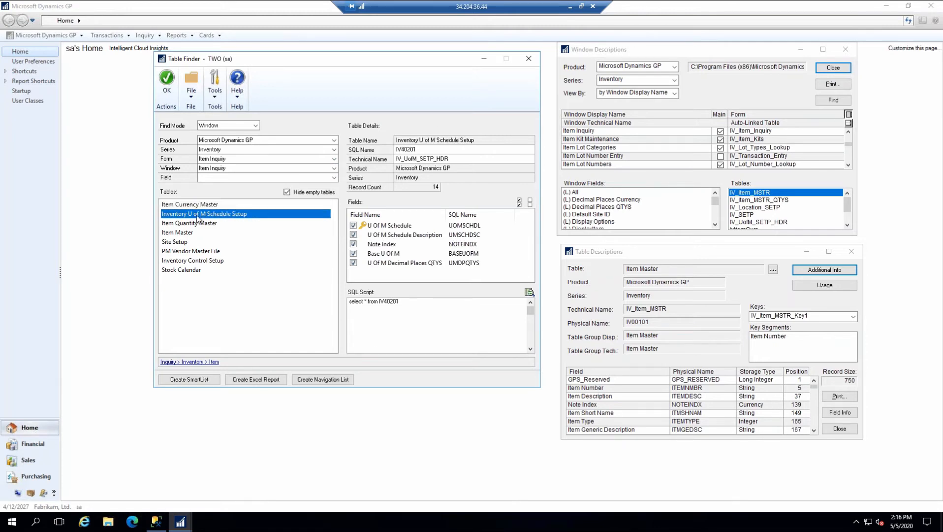
left_click(193, 224)
Select the Item Master table in Table Finder and copy its SQL script
left_click(185, 234)
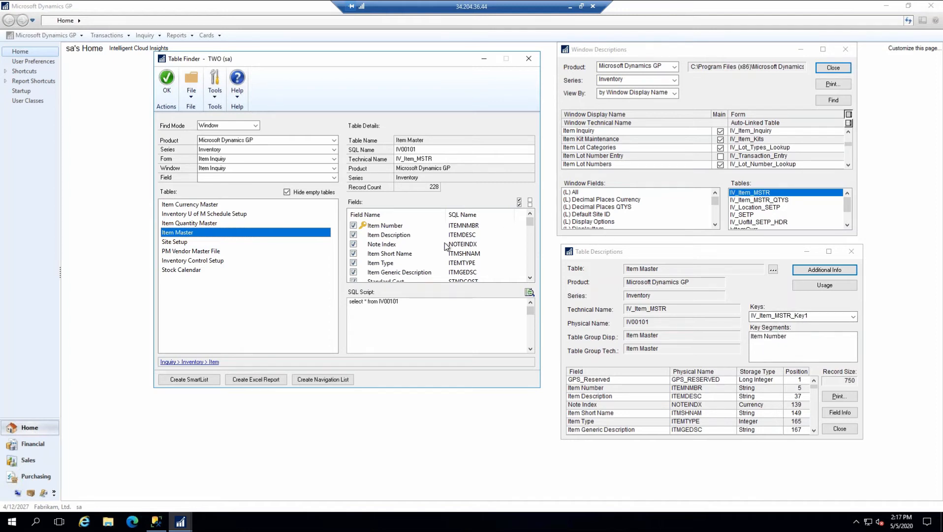
left_click(420, 305)
left_click_drag(349, 302, 419, 300)
key("ctrl+c")
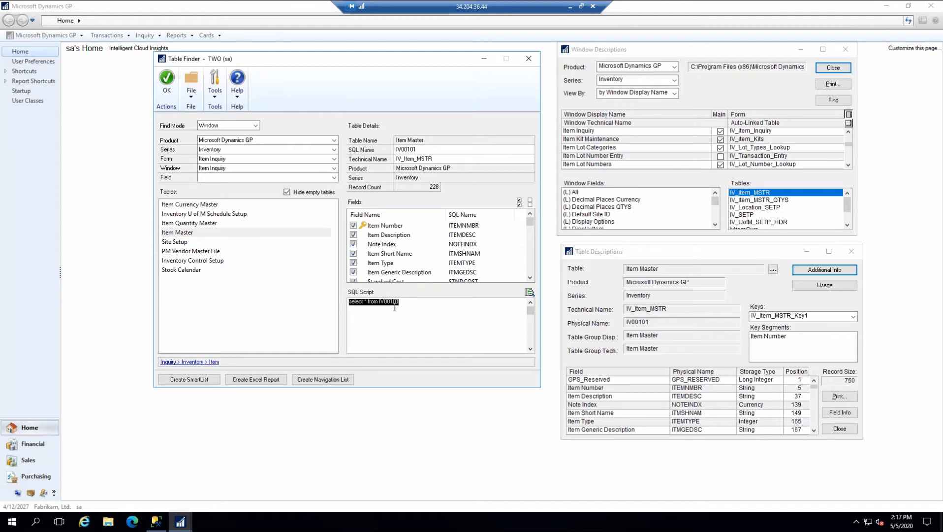
Switch to SQL Server Management Studio, run the copied "select * from IV00101" script in a new query, and return to Dynamics GP
left_click(157, 521)
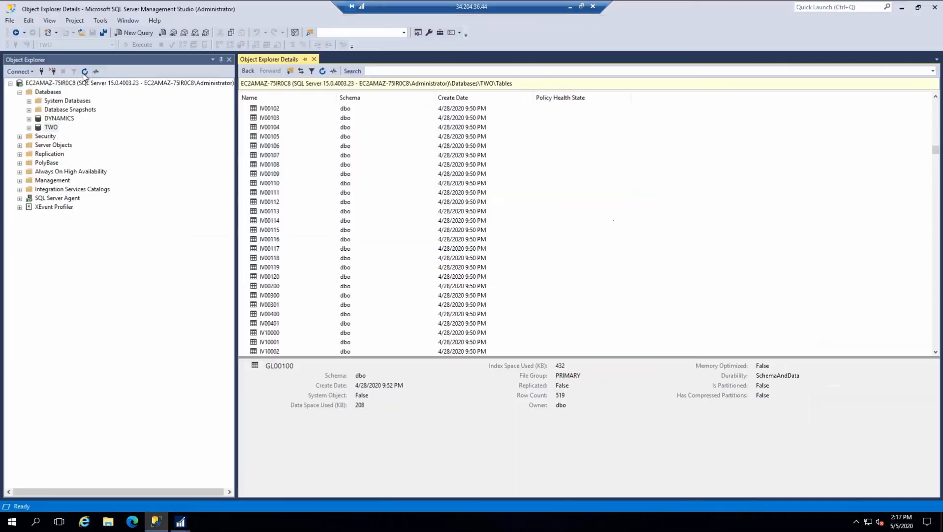
left_click(127, 33)
key("ctrl+v")
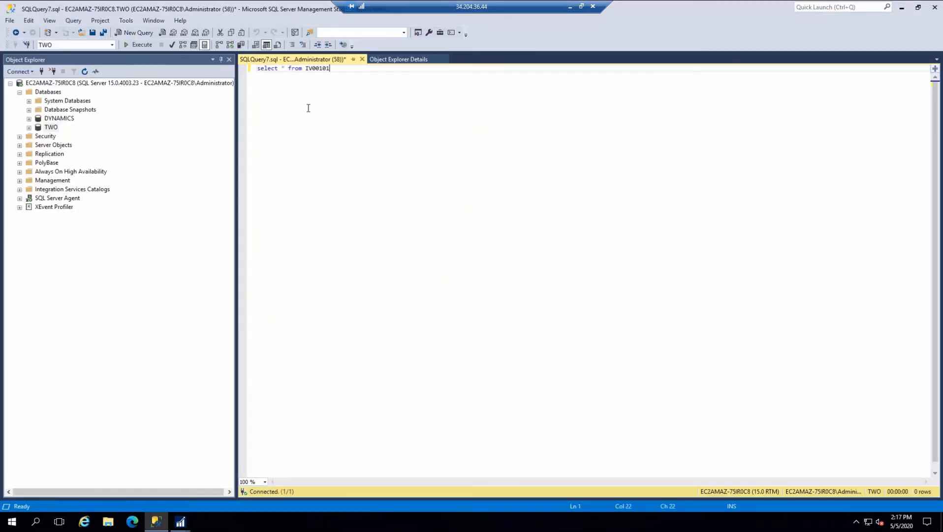
left_click(152, 43)
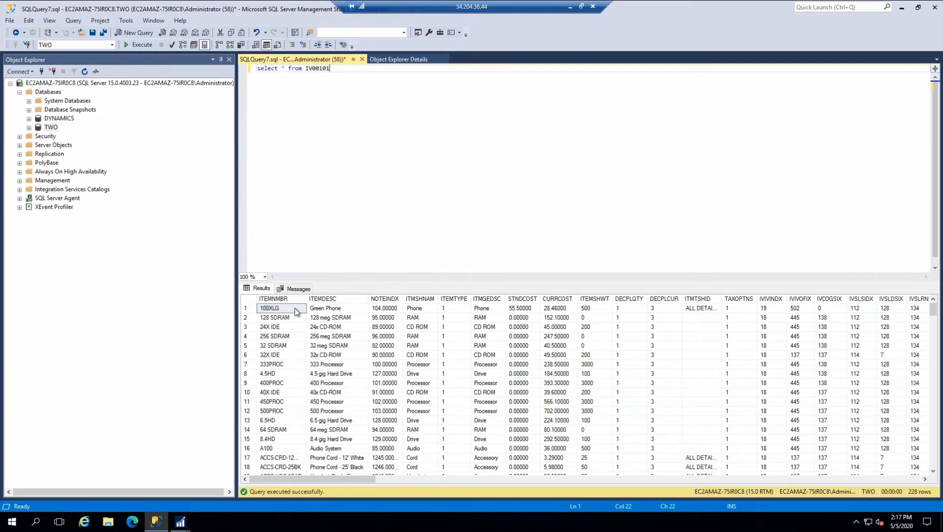
left_click(901, 7)
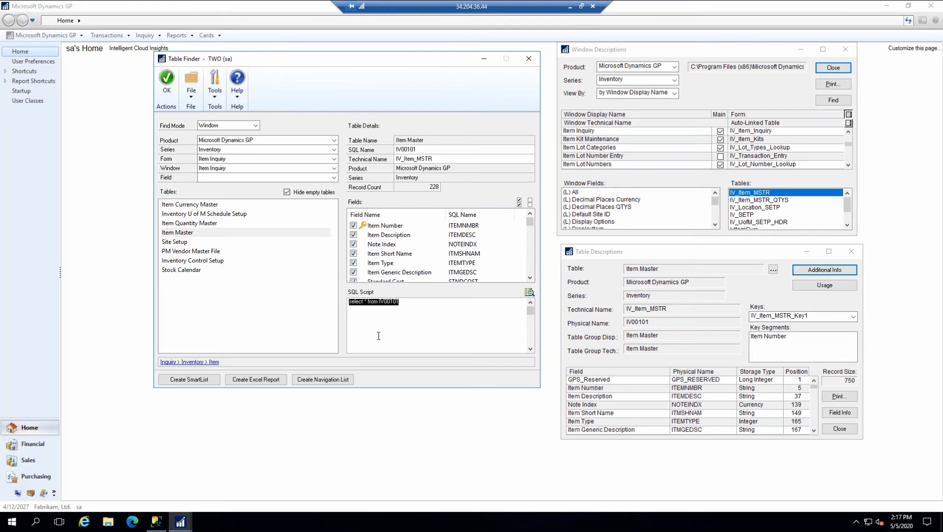
Create an Excel report from the Item Master table with report ID ITEM_DEMO and report name item_demo
left_click(180, 232)
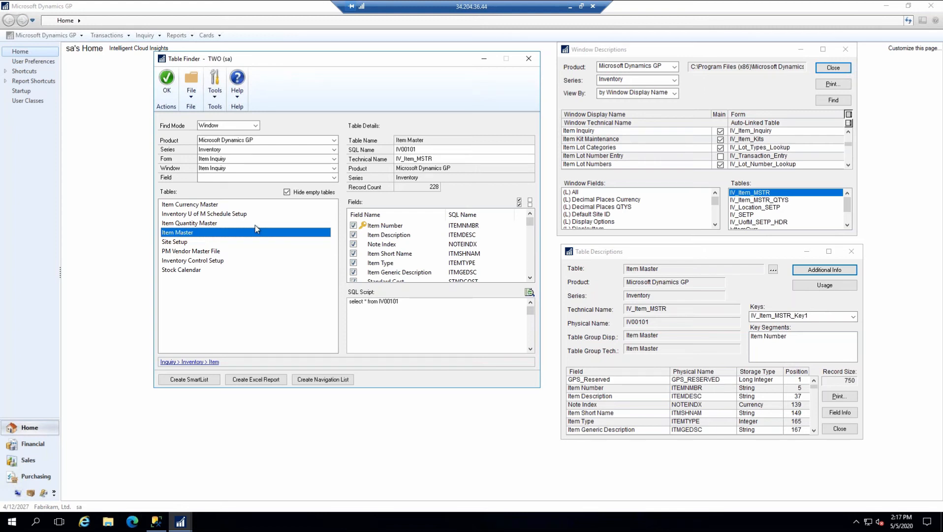
left_click(259, 382)
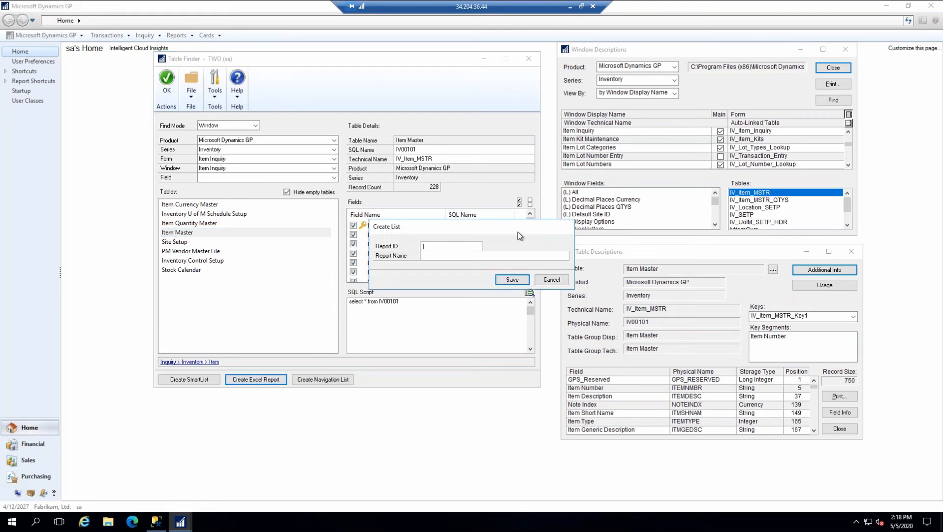
type("ITEM_")
type("DEMO")
type("item_dem")
type("o")
left_click(512, 279)
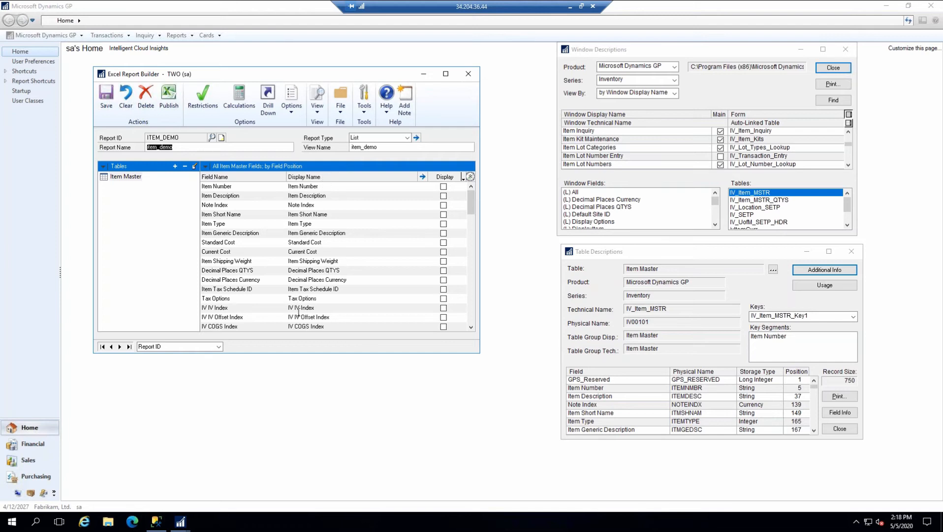
left_click(325, 186)
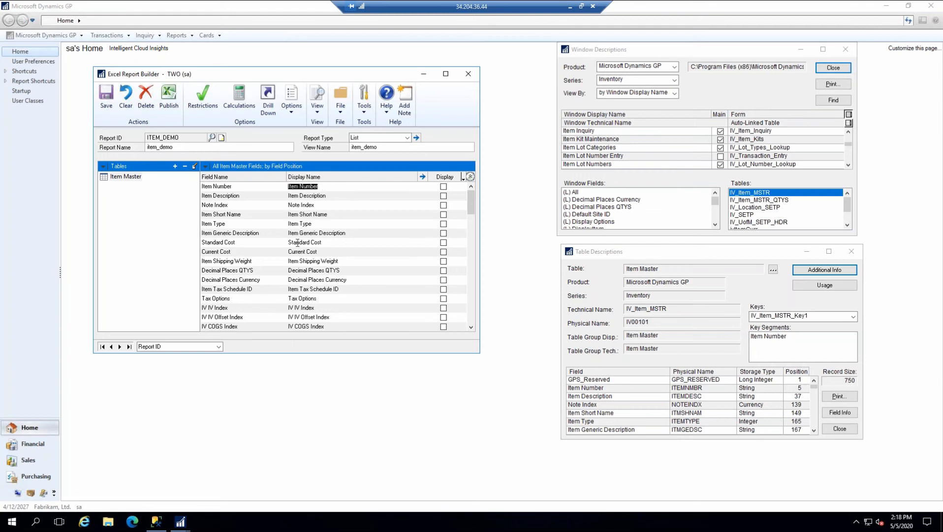
left_click(463, 178)
left_click(481, 188)
left_click(463, 178)
left_click(481, 203)
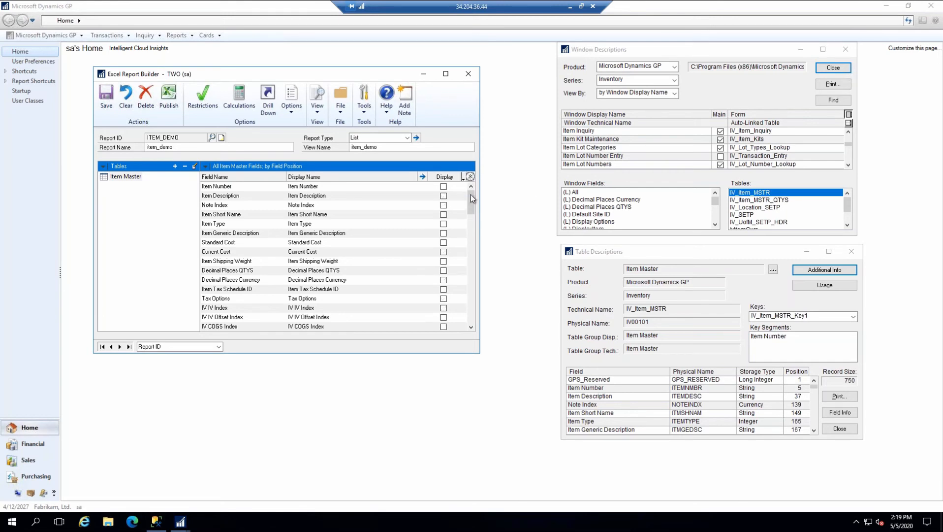
Include the Item Number, Item Description, Item Type and Current Cost fields in the report's displayed columns
left_click(444, 186)
left_click(443, 195)
left_click(443, 224)
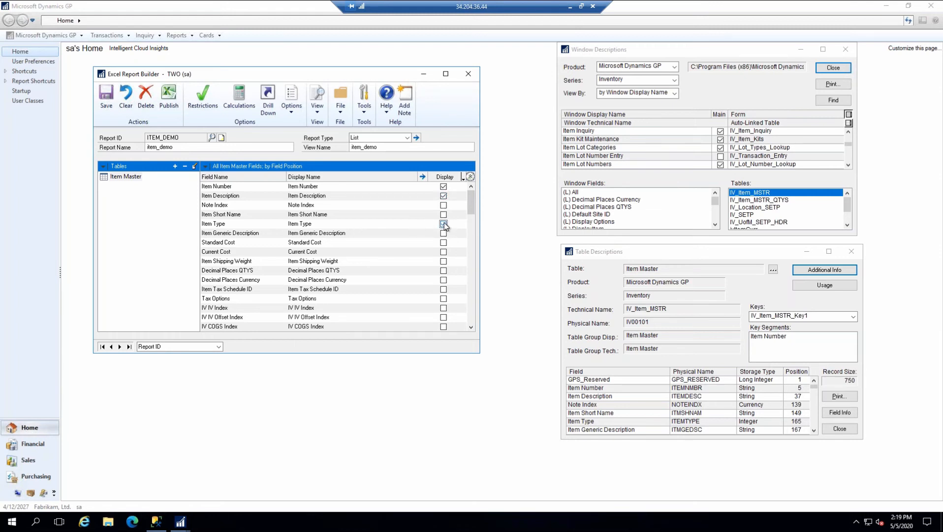
left_click(443, 252)
Check which field relates Item Master to Account Master in the additional table information, and close it
left_click(290, 308)
left_click(817, 272)
left_click_drag(222, 77, 709, 234)
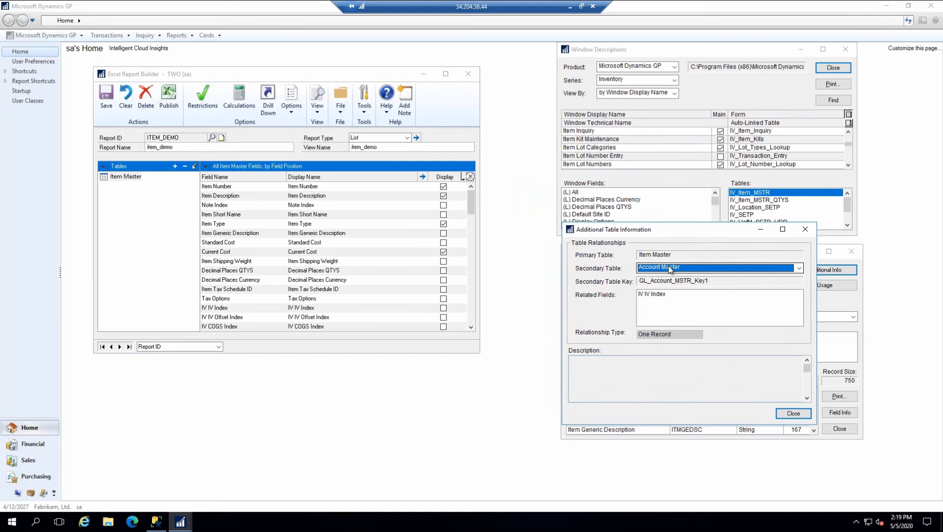
left_click(808, 230)
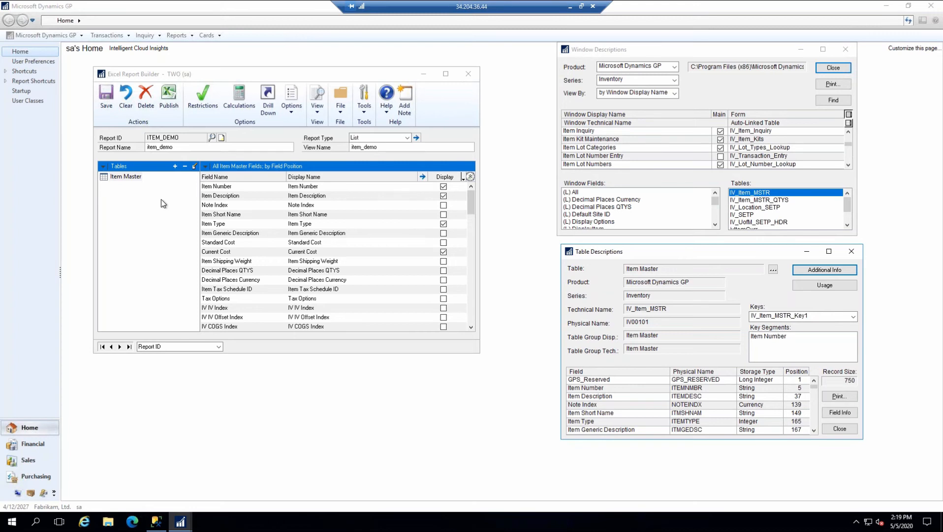
Start adding a Microsoft Dynamics GP table to the report and choose Account Master from the Financial series
left_click(174, 167)
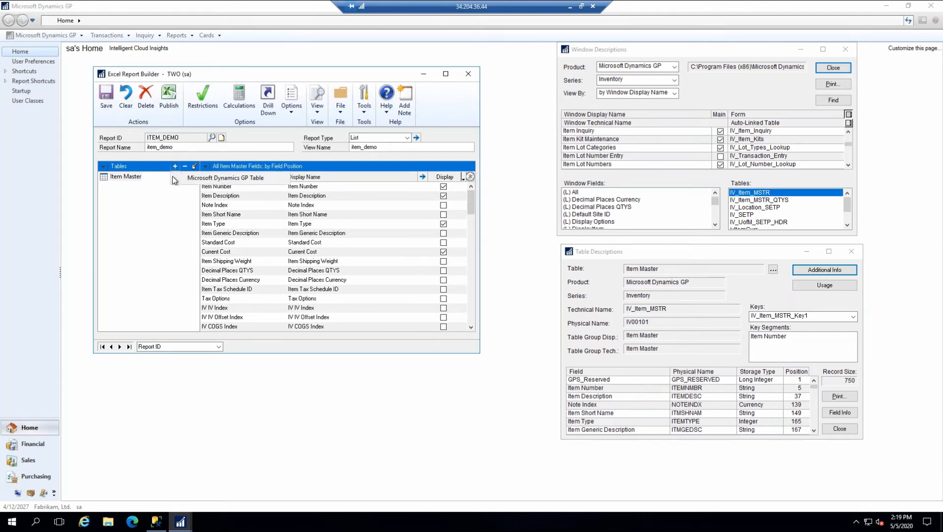
left_click(195, 178)
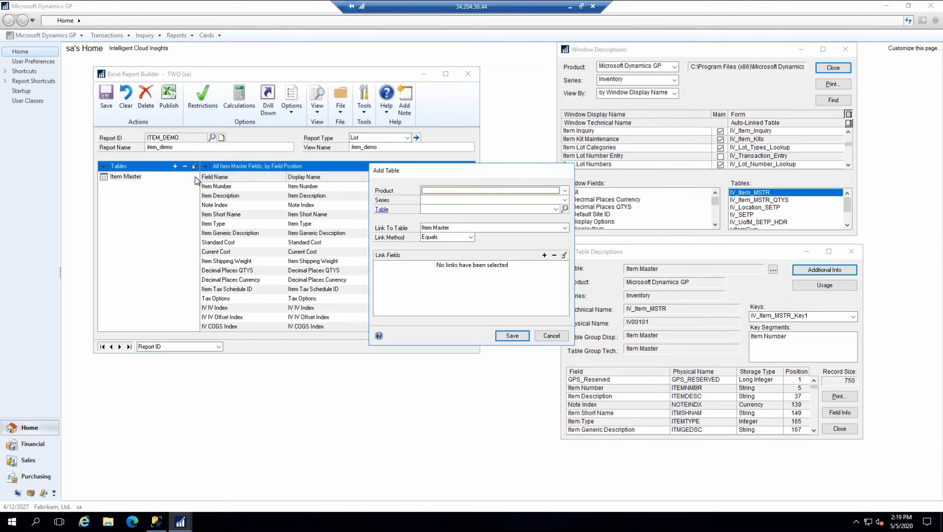
left_click(439, 190)
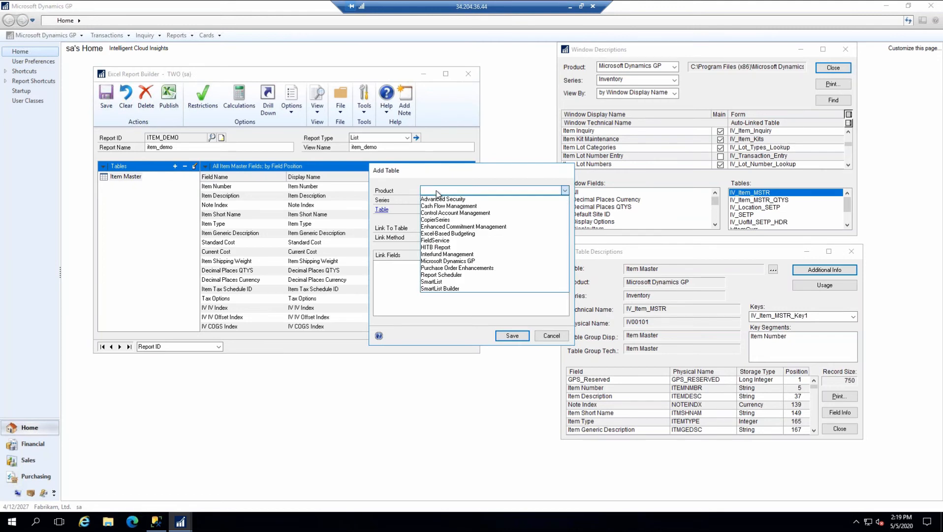
left_click(464, 262)
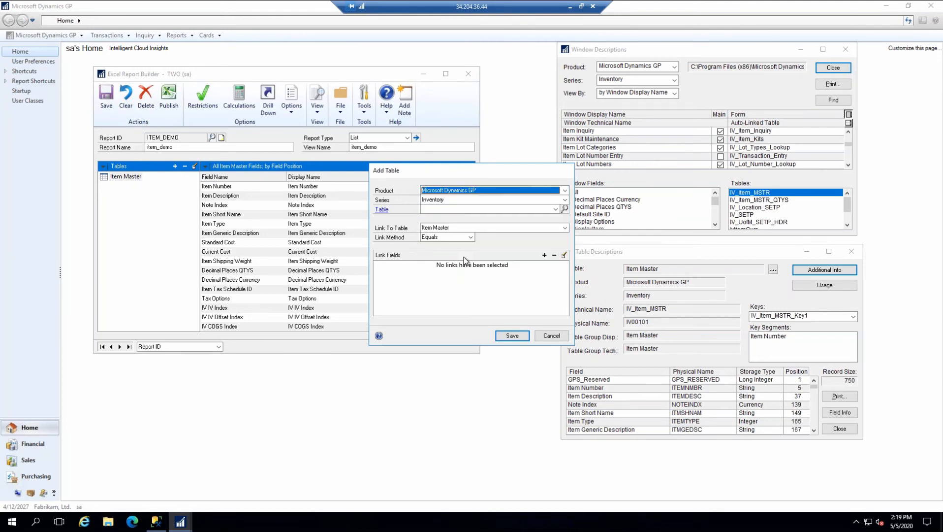
left_click(454, 200)
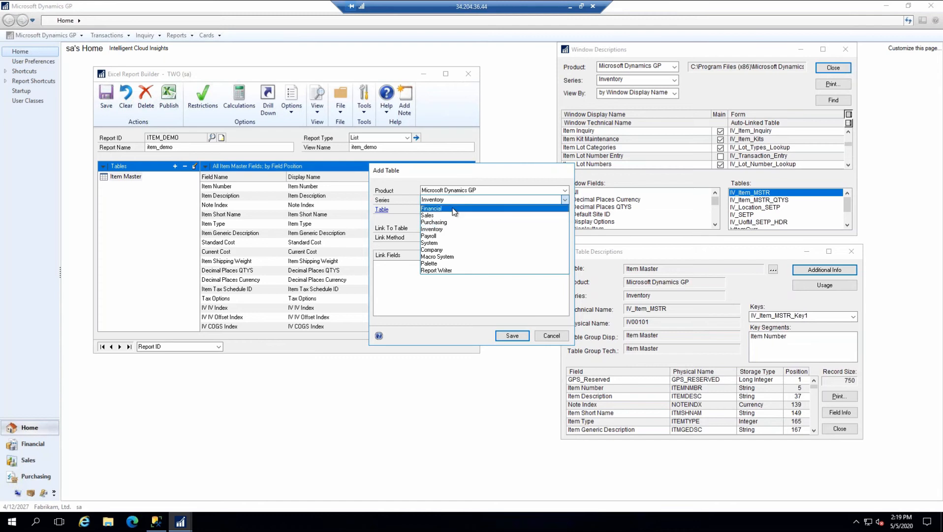
left_click(453, 208)
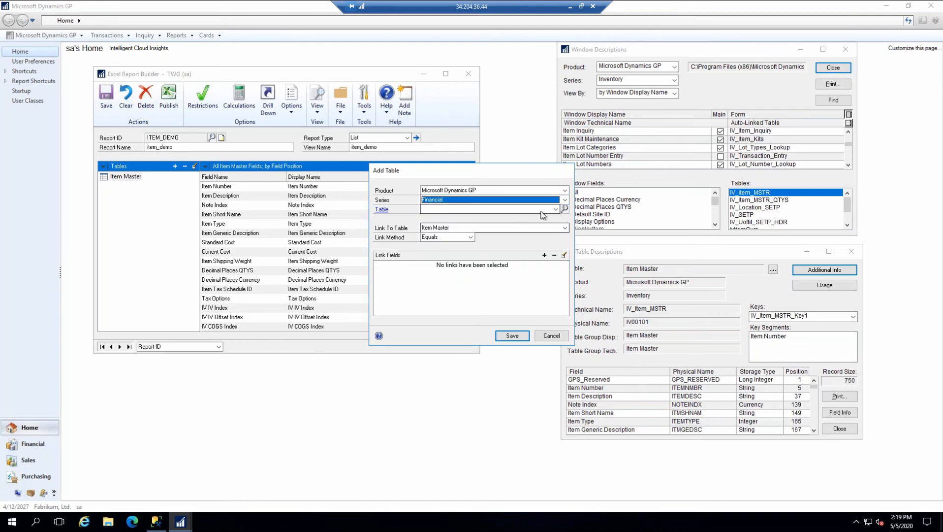
left_click(555, 209)
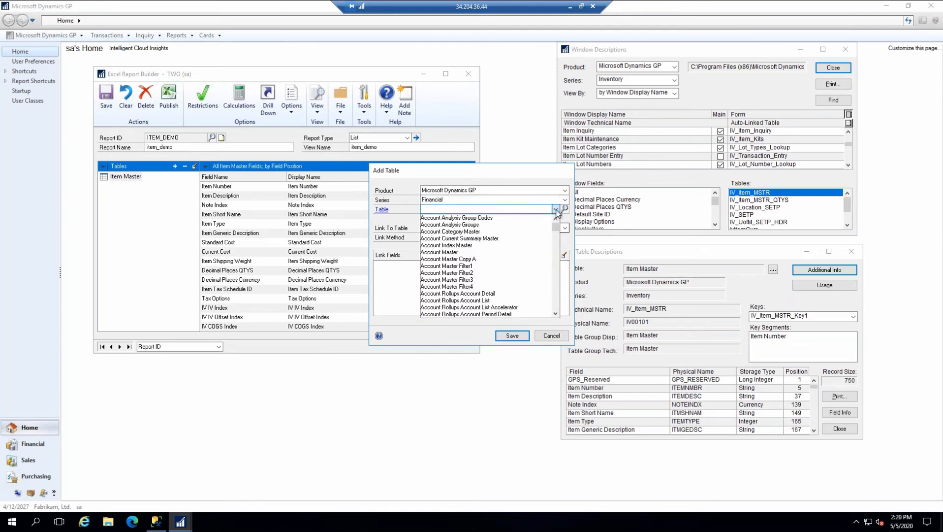
left_click(477, 252)
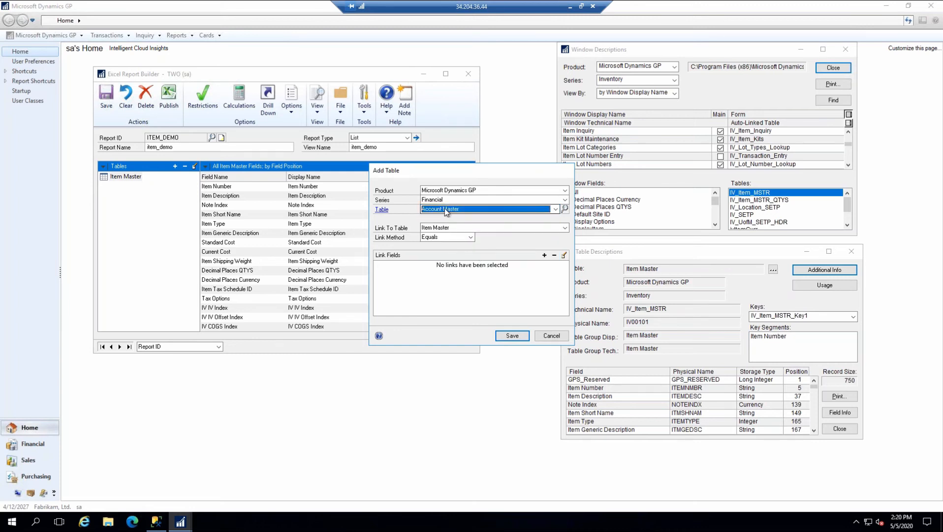
Open Account Master's table details, review its fields and copy its SQL script
left_click(382, 211)
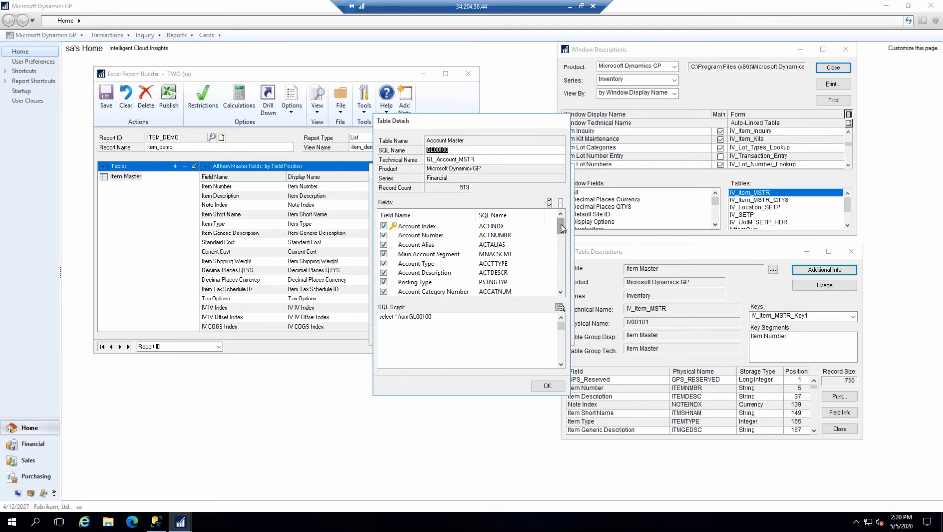
mouse_move(562, 228)
left_mouse_down()
mouse_move(556, 291)
mouse_move(558, 224)
left_mouse_up()
left_click(463, 327)
key("ctrl+a")
key("ctrl+c")
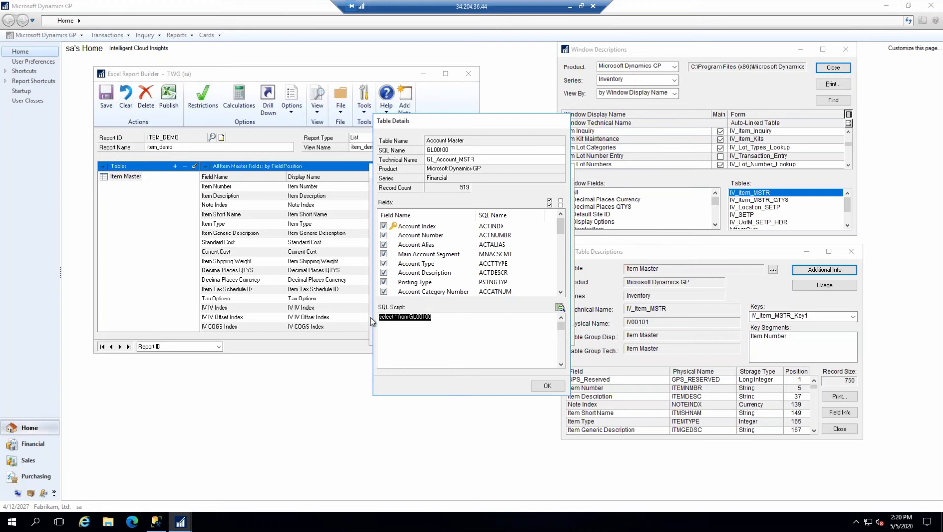
Switch to SQL Server Management Studio, add the copied query select * from GL00100 below the existing query and run only it
left_click(157, 521)
key("Return")
key("Return")
key("ctrl+v")
left_click_drag(366, 87, 360, 77)
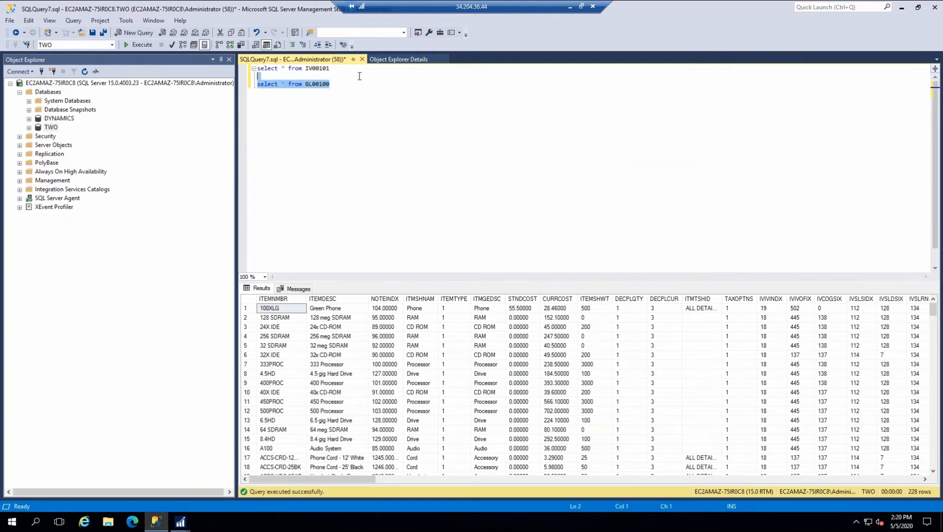
left_click(148, 44)
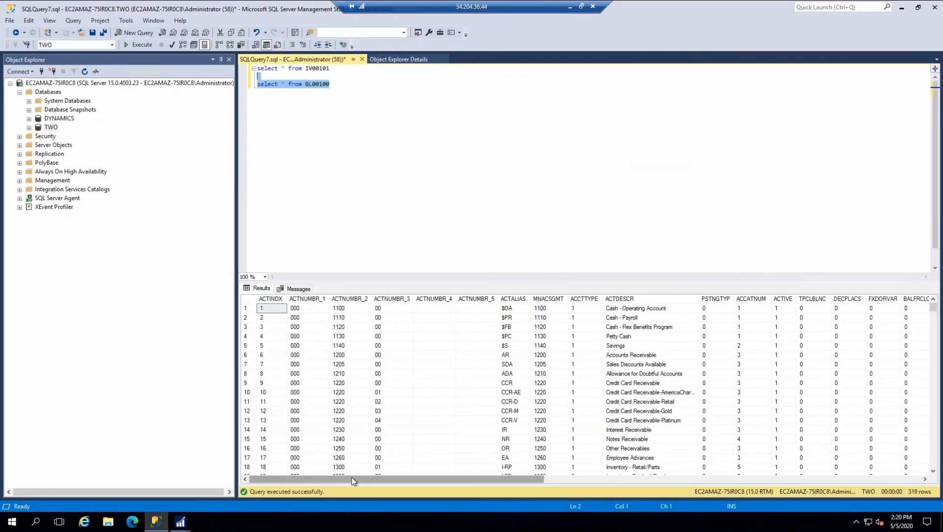
Examine the account number segment columns, the ACTDESCR column and the remaining fields in the GL00100 results
left_click_drag(298, 308, 397, 310)
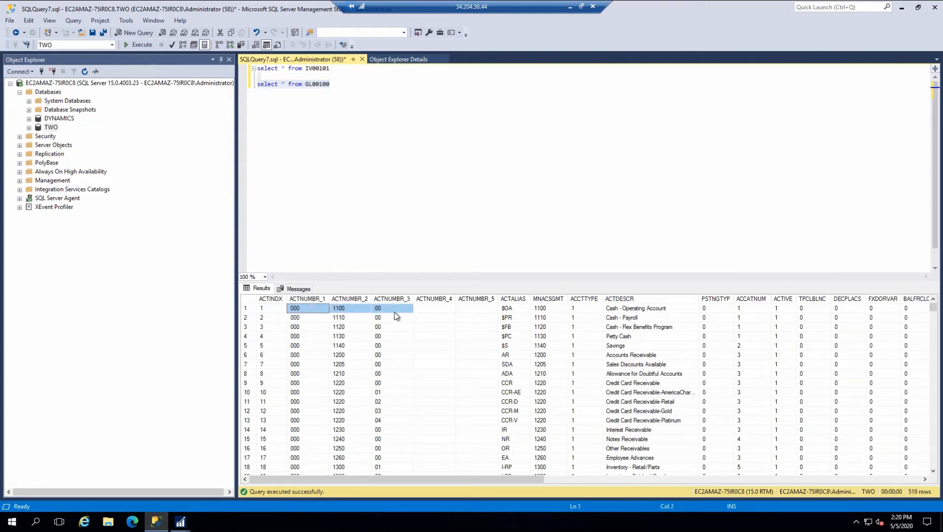
left_click_drag(424, 479, 466, 478)
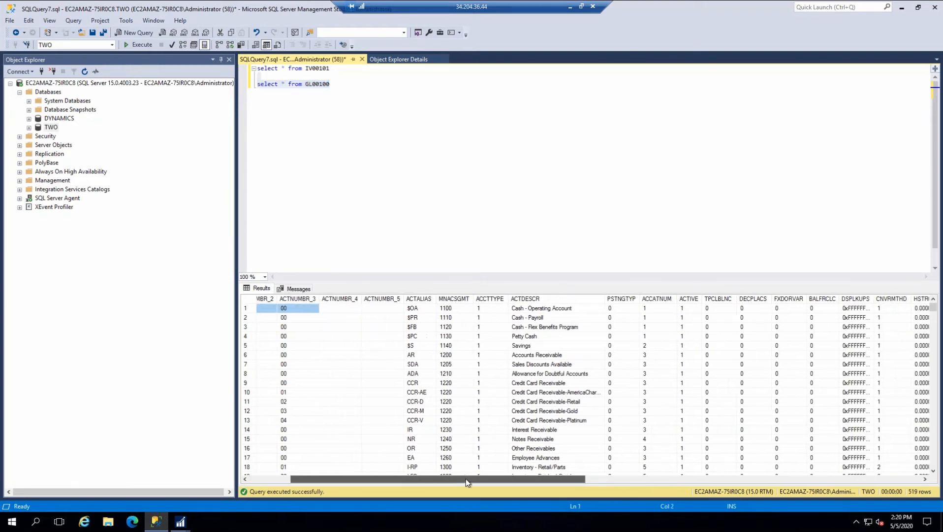
left_click(541, 298)
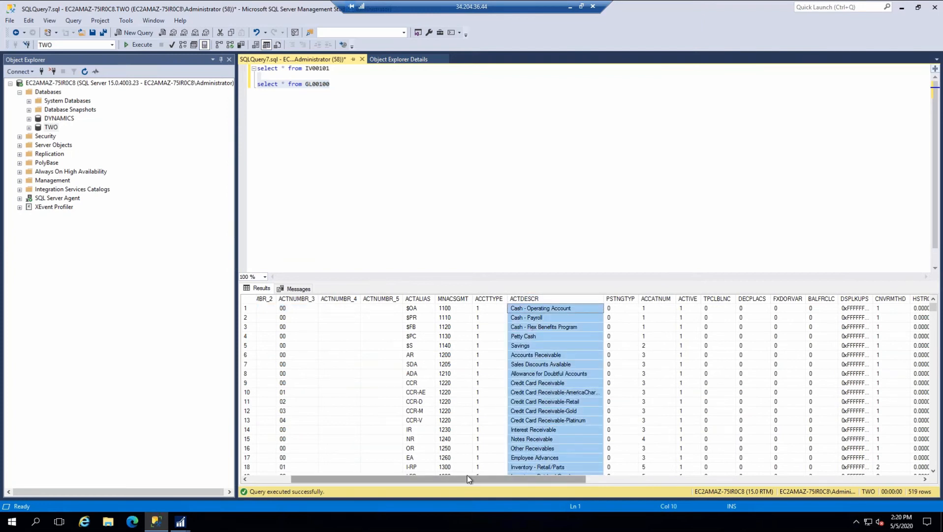
left_click_drag(480, 476, 840, 439)
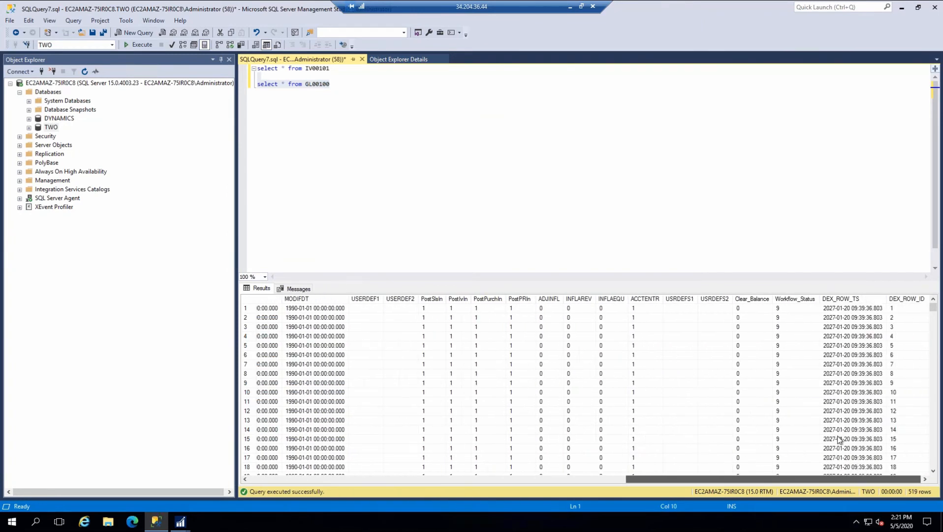
Return to Dynamics GP, close Account Master's table details and choose Account Index Master as the table to add instead
left_click(901, 8)
left_click(546, 386)
left_click(482, 210)
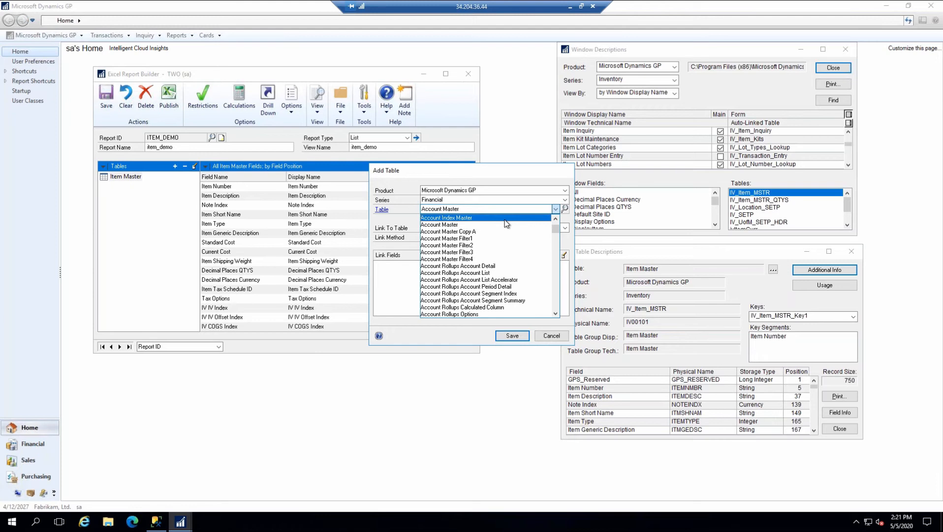
left_click(511, 218)
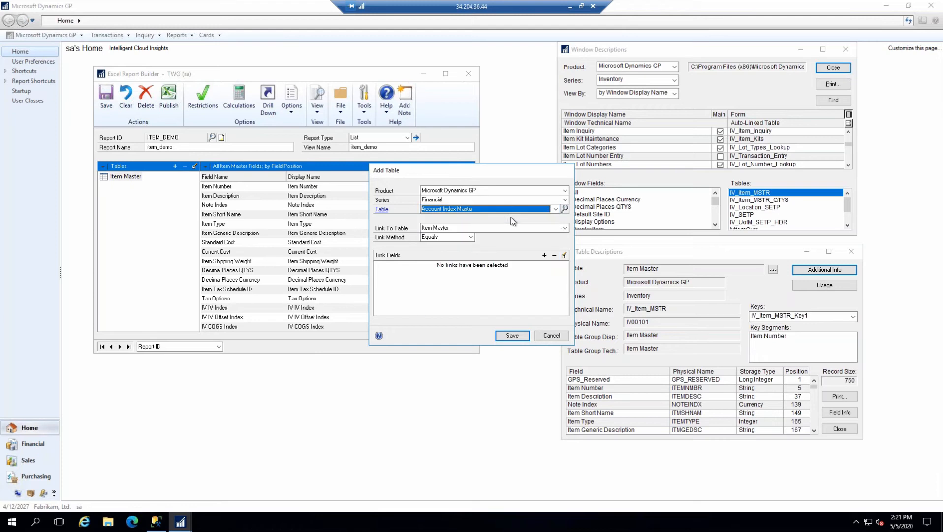
Open Account Index Master's table details, review its fields and copy its SQL script
left_click(382, 210)
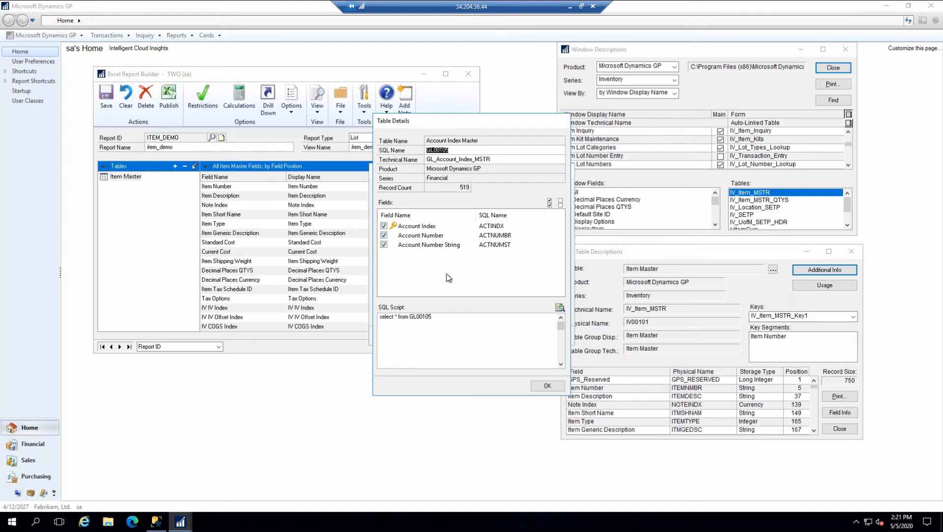
left_click_drag(443, 318, 379, 326)
key("ctrl+c")
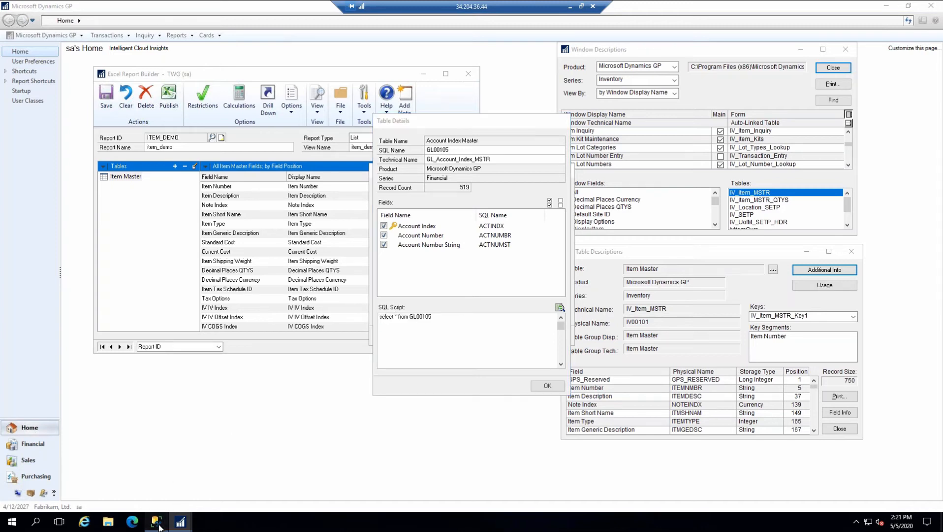
Switch to SQL Server Management Studio, add the copied query select * from GL00105 below the others and run only it
left_click(169, 511)
left_click(427, 160)
key("Return")
key("Return")
key("ctrl+v")
key("shift+Up")
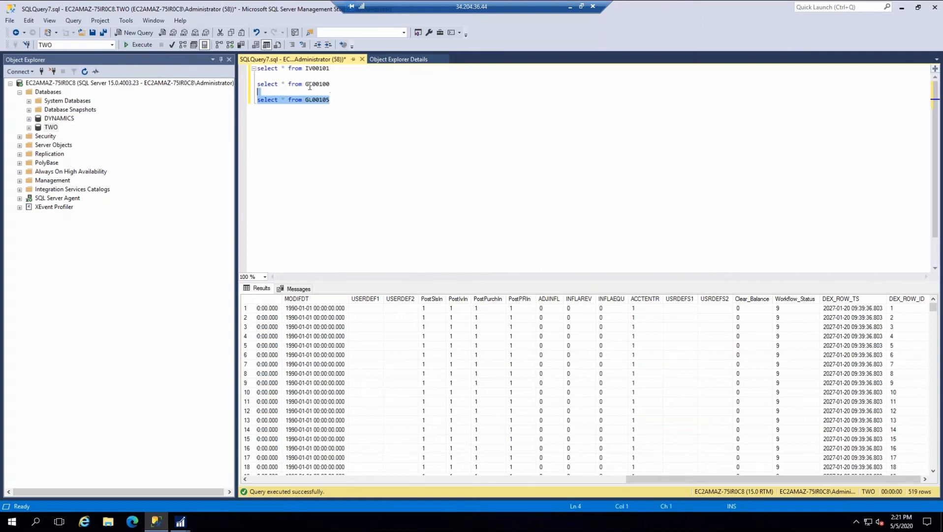
left_click(138, 44)
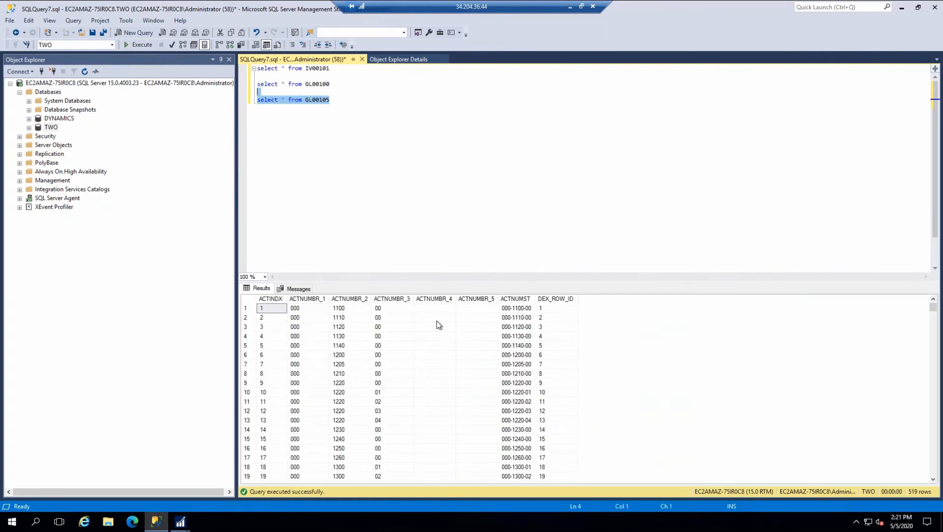
Compare the account segment columns with ACTNUMST in the GL00105 results, and return to Dynamics GP to close the table details
left_click_drag(322, 308, 386, 308)
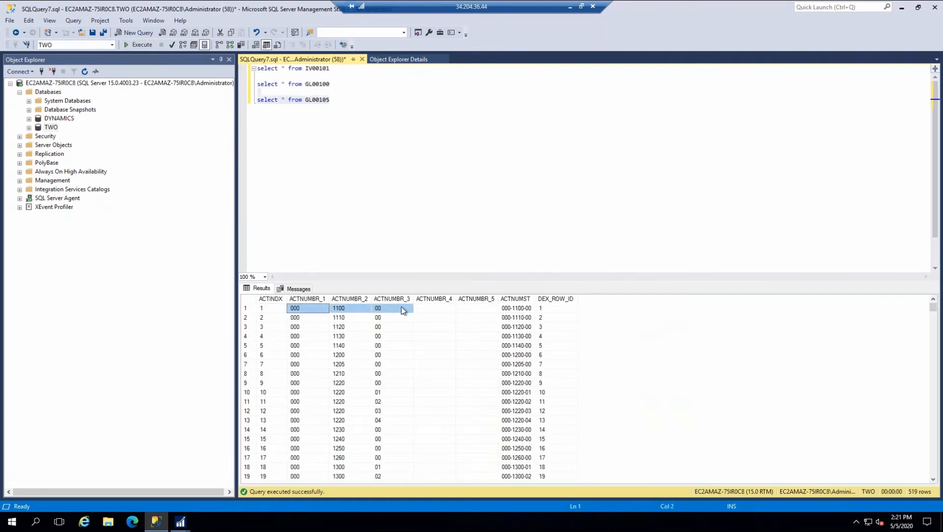
left_click(434, 307)
left_click(522, 301)
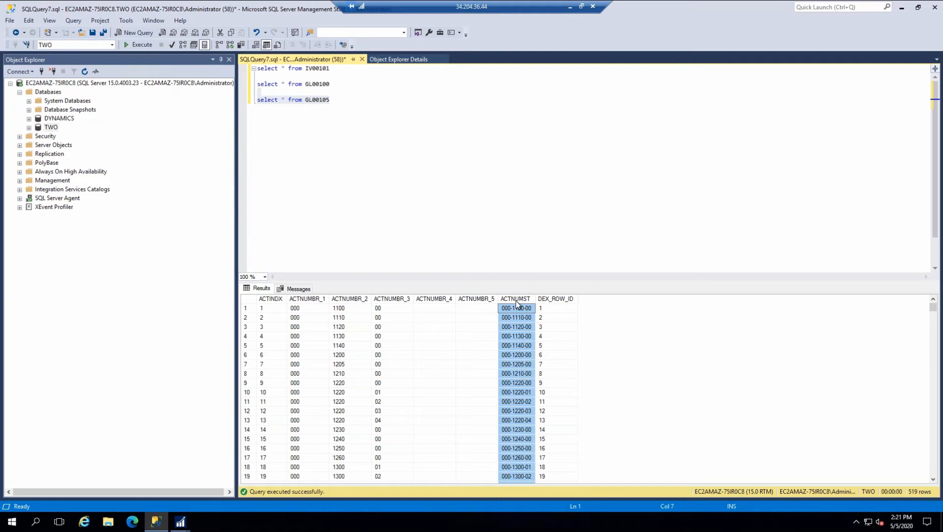
left_click(901, 7)
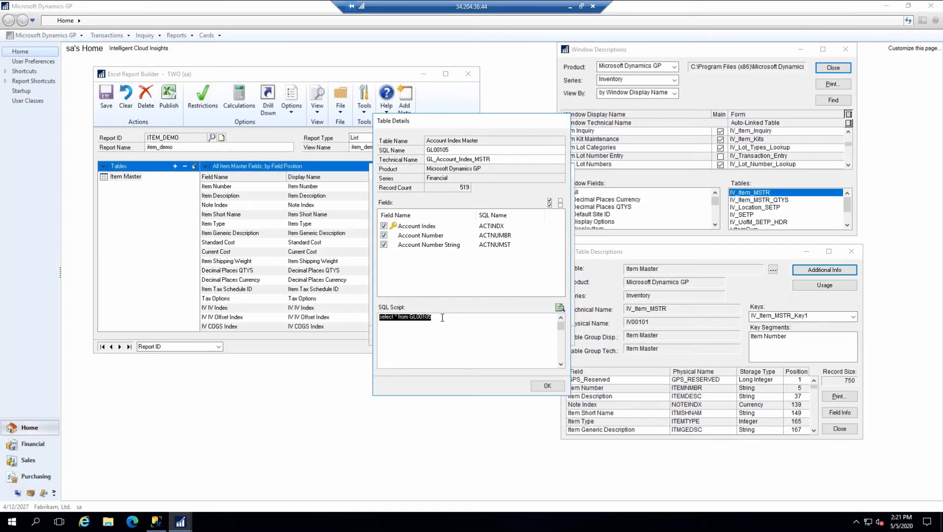
left_click(549, 389)
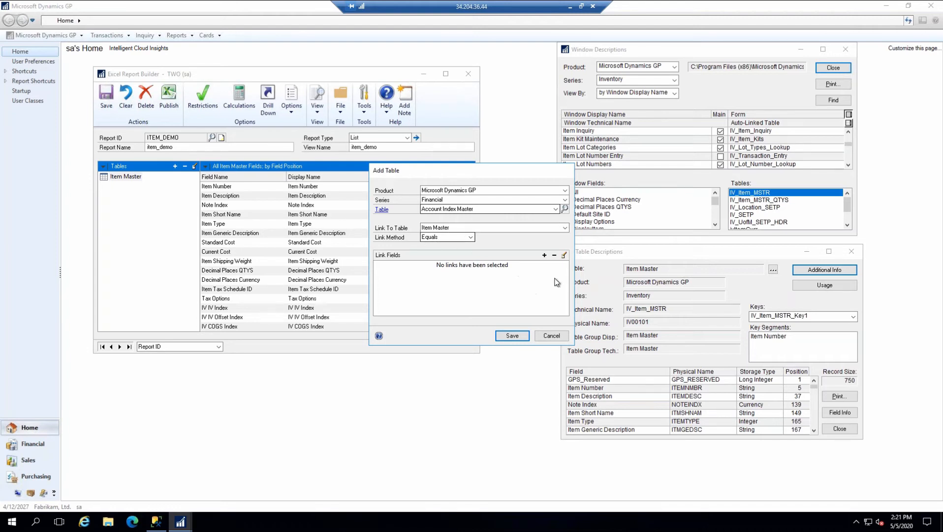
Link Item Master's IV IV Index field to Account Index in Account Index Master, and save the added table
left_click(544, 256)
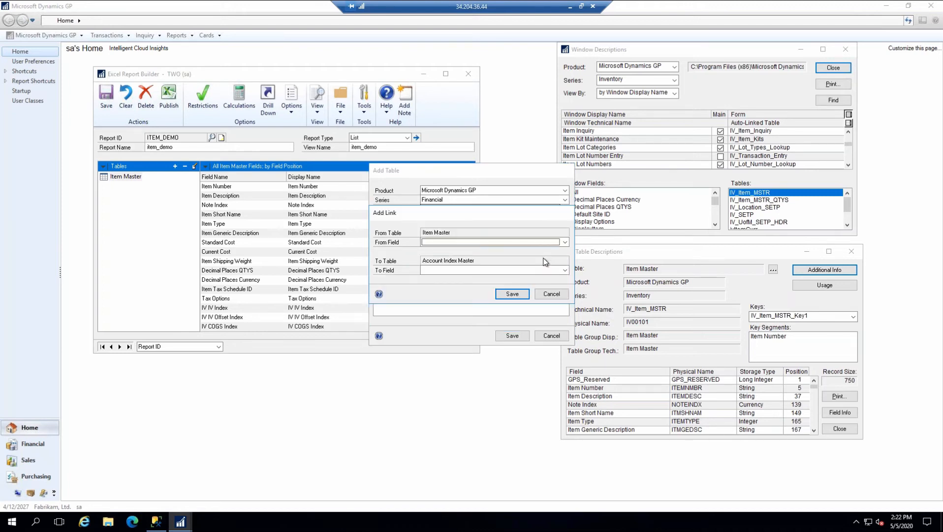
left_click(476, 245)
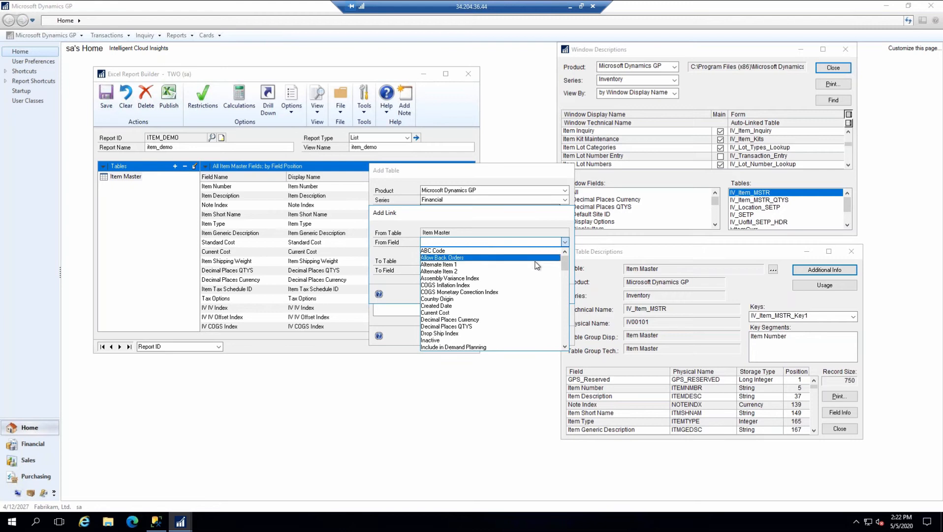
left_click_drag(566, 267, 565, 295)
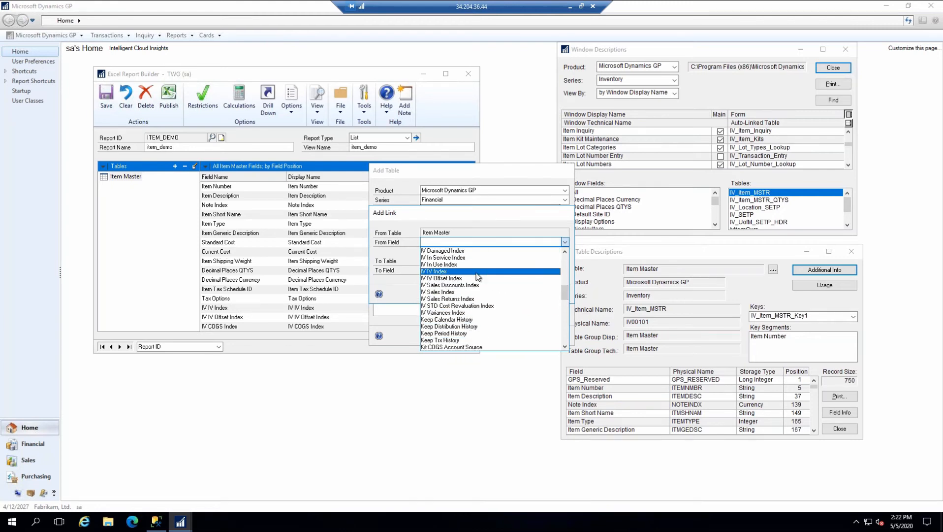
left_click(434, 271)
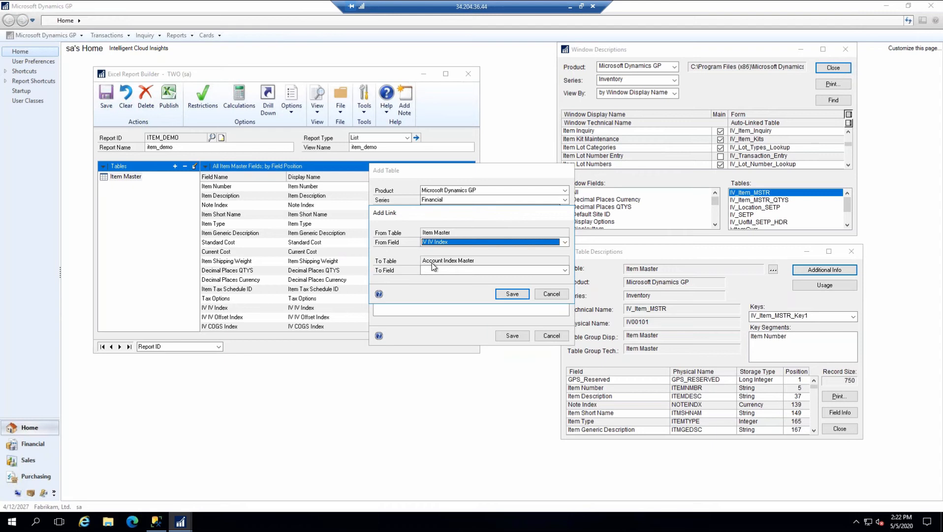
left_click(485, 269)
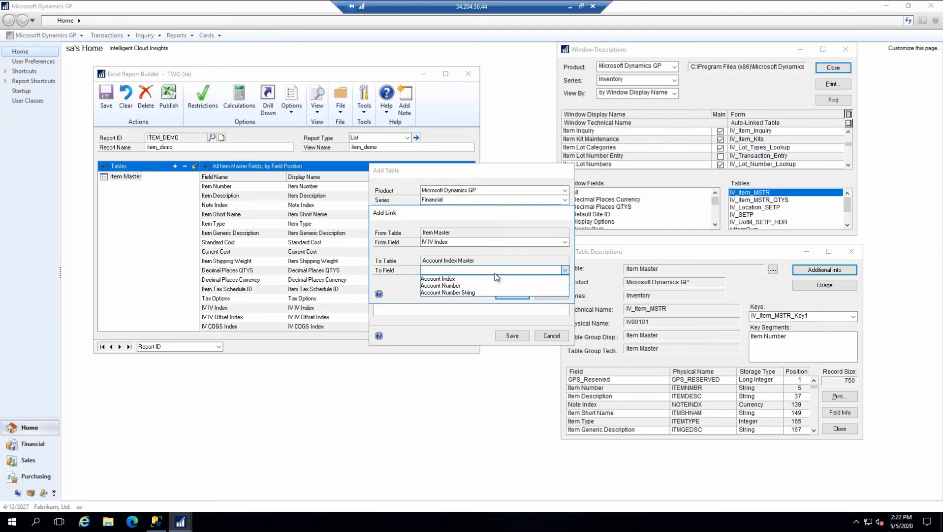
left_click(460, 278)
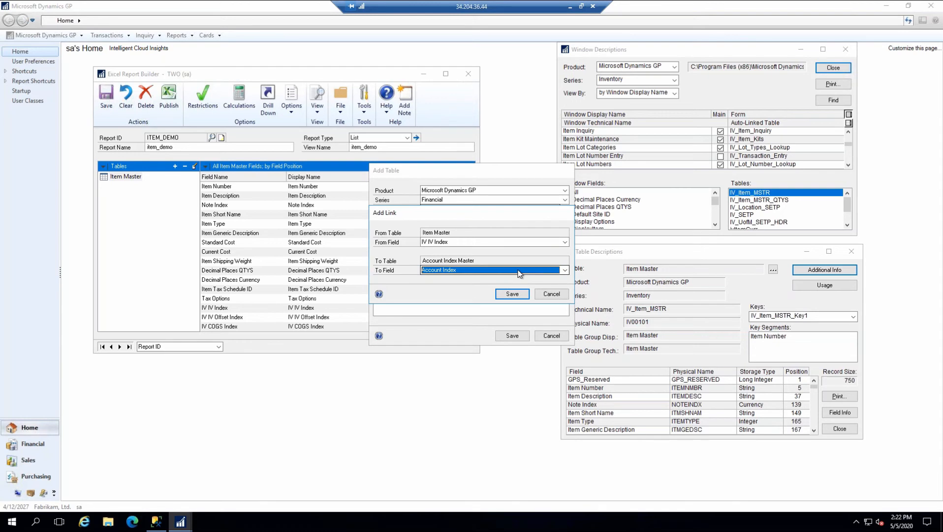
left_click(512, 294)
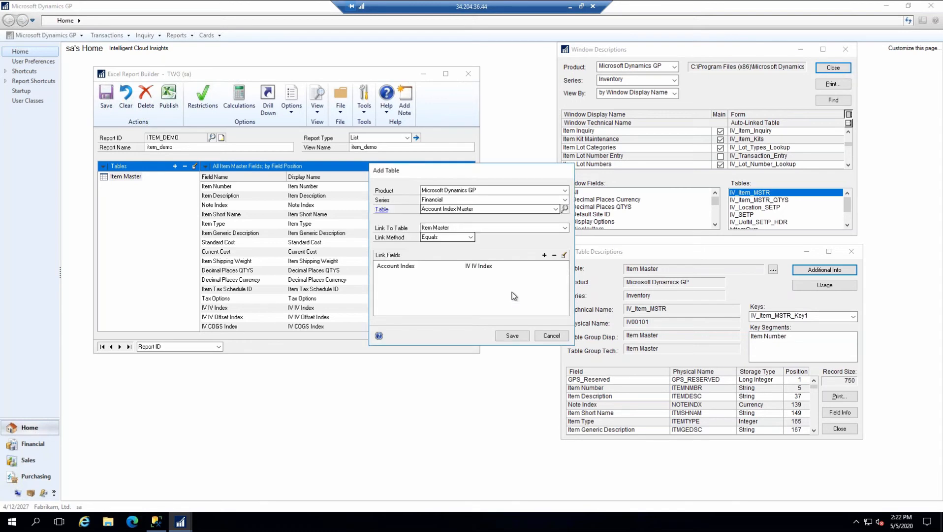
left_click(522, 337)
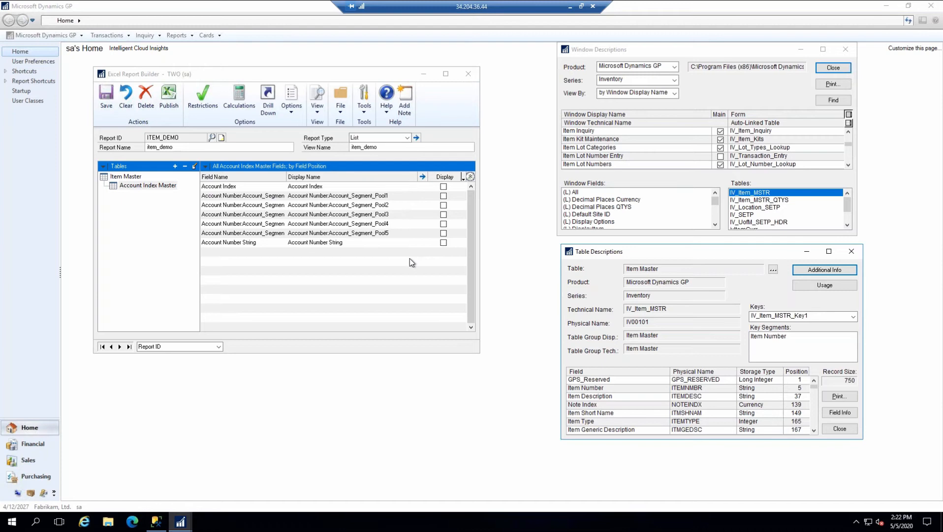
Include Account Number String from Account Index Master in the displayed columns, and review the fields chosen in both tables
left_click(443, 243)
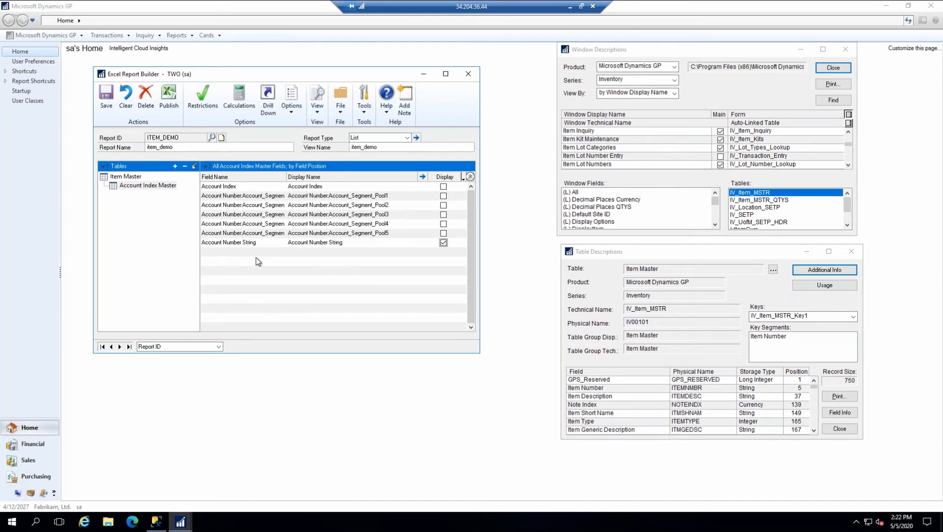
left_click(132, 177)
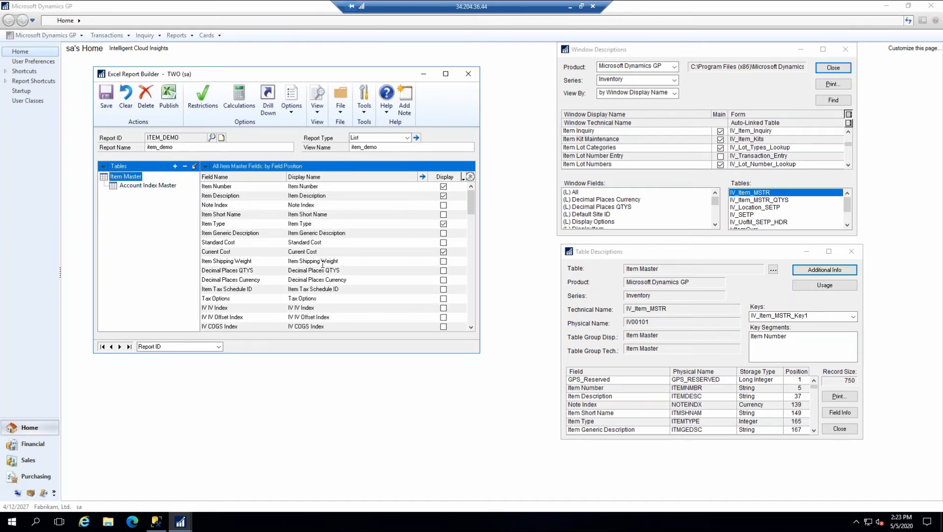
left_click(136, 186)
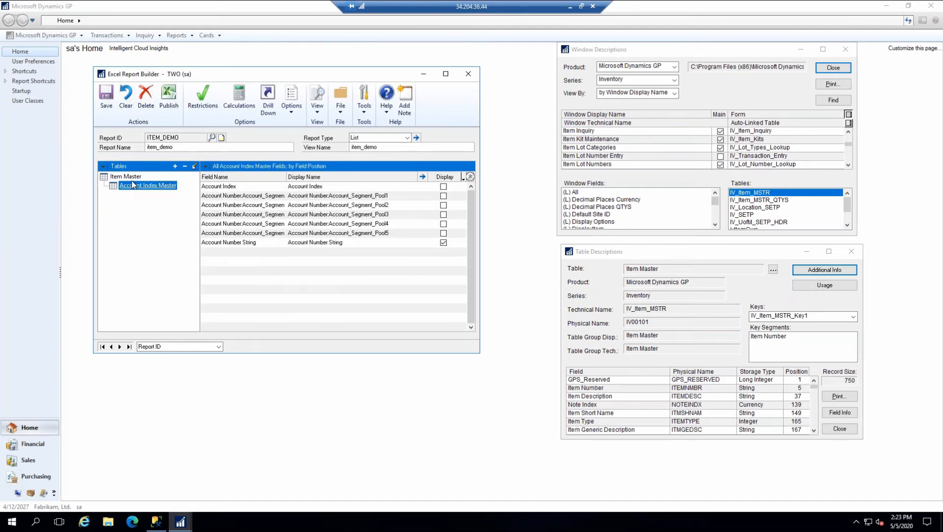
left_click(129, 178)
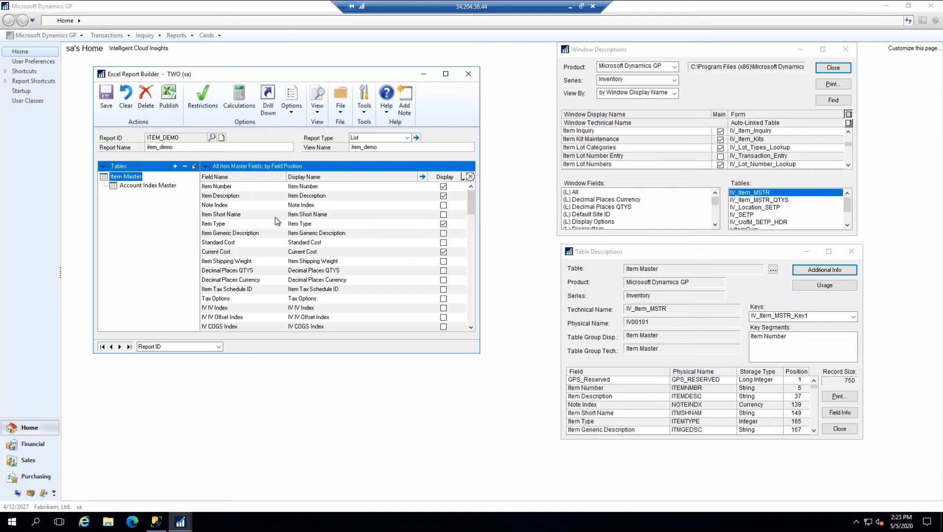
Start publishing the ITEM_DEMO report and choose Reports Library as its destination
left_click(169, 99)
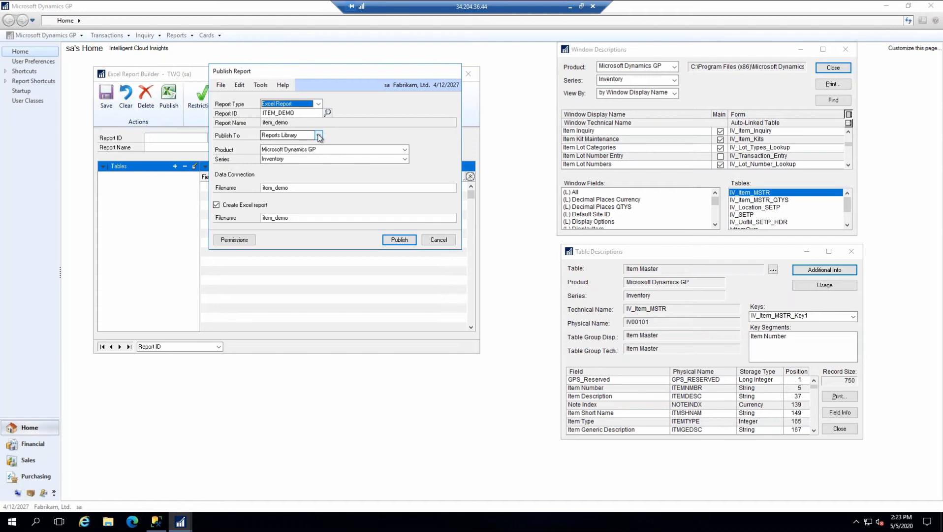
left_click(318, 135)
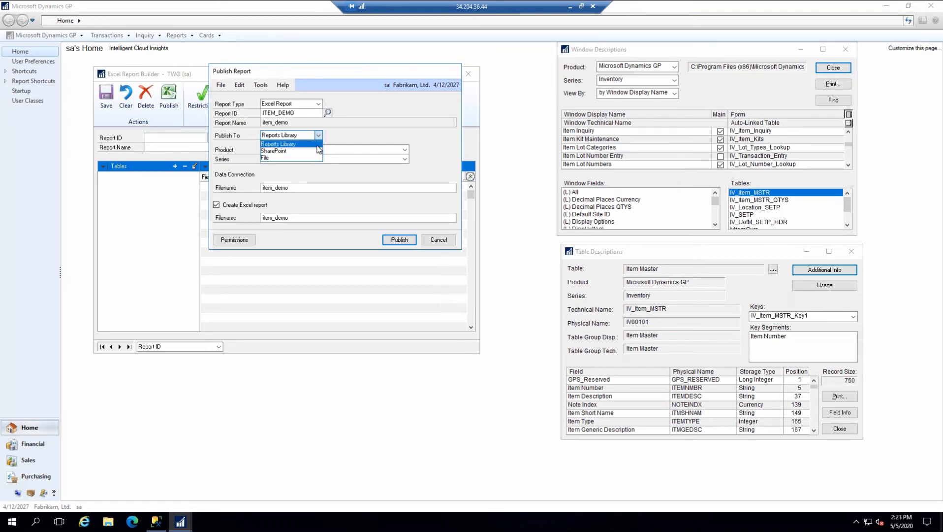
left_click(316, 145)
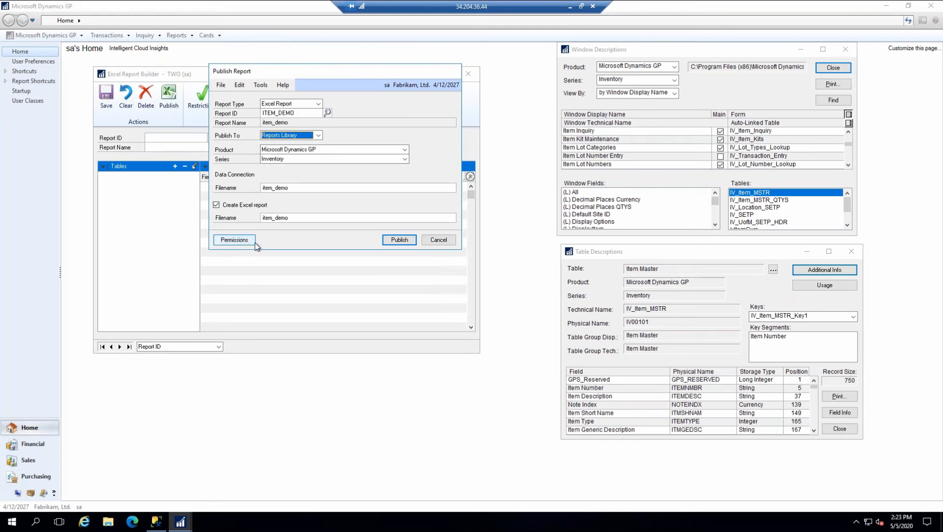
Review the database roles permitted to use the report, accept them and publish the Excel report
left_click(241, 241)
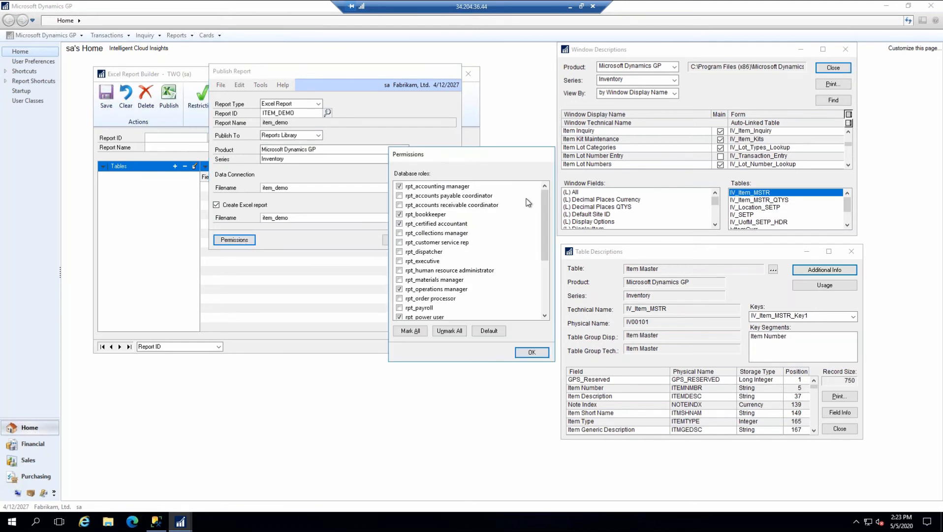
left_click_drag(544, 205, 565, 283)
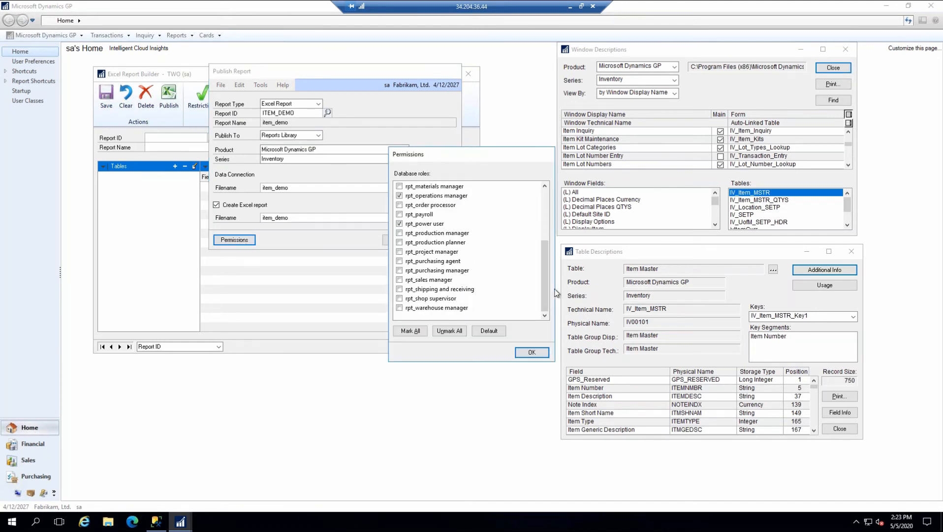
left_click(532, 354)
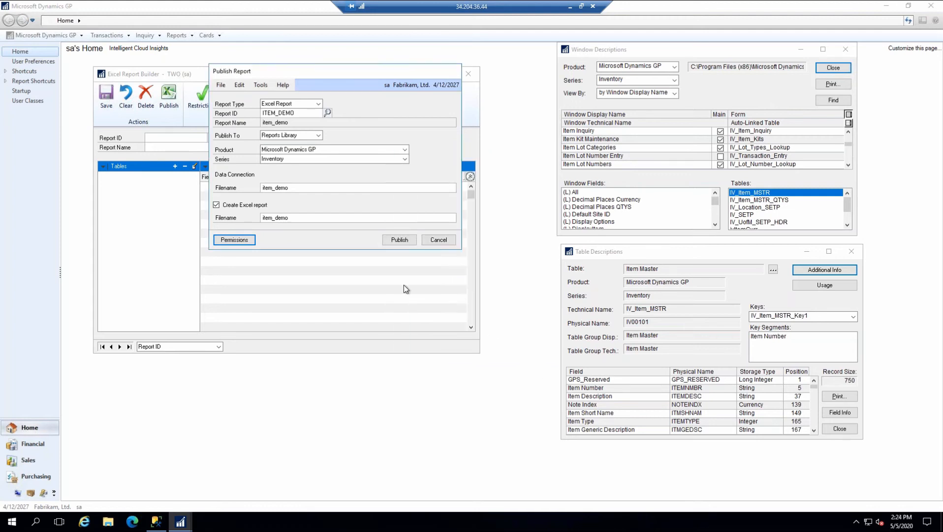
left_click(400, 240)
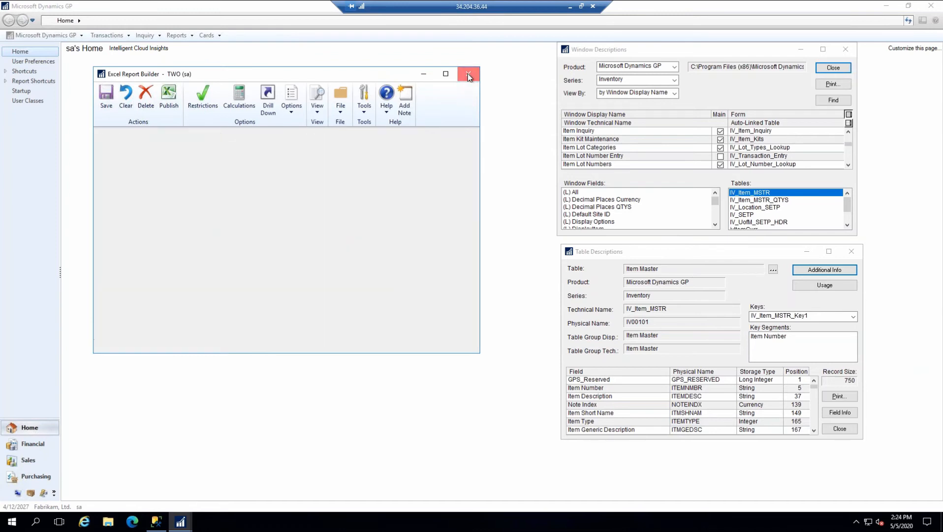
Close the Excel Report Builder and the description windows, and open the system's Reporting Tools Setup
left_click(468, 73)
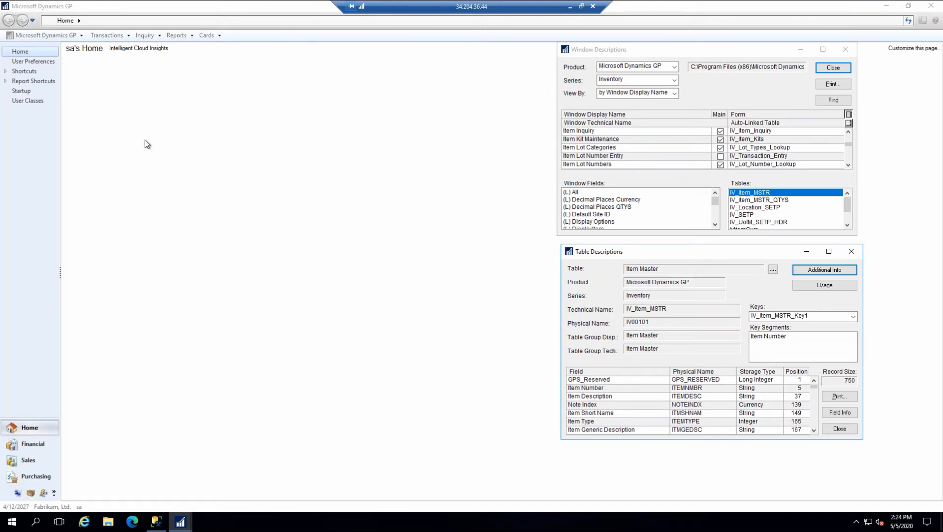
left_click(70, 38)
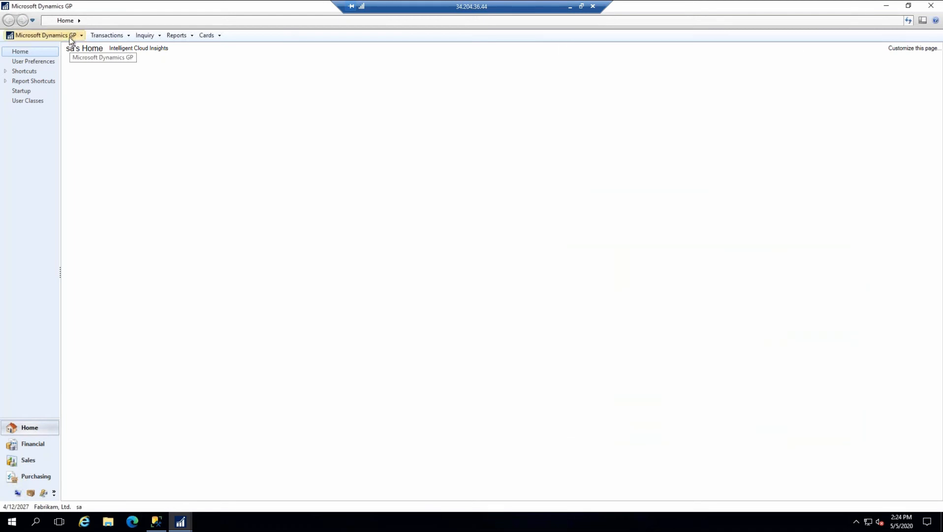
left_click(70, 37)
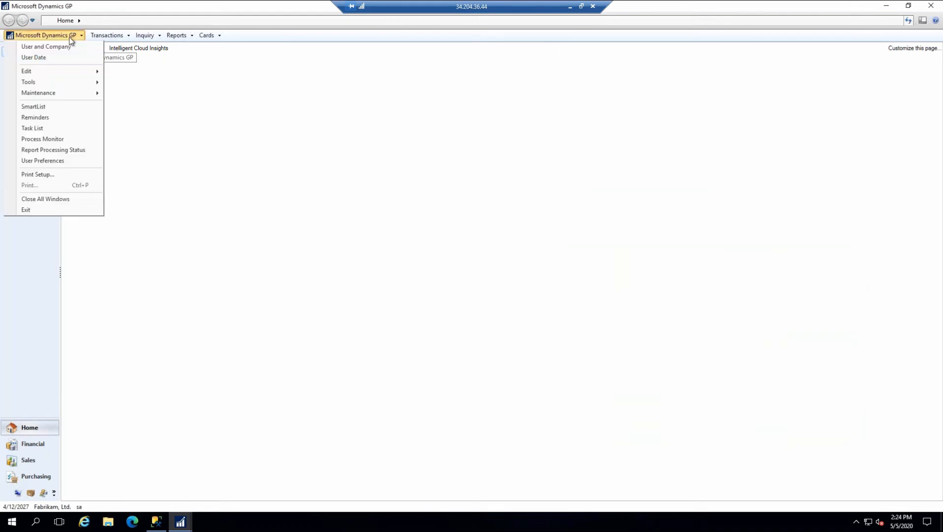
mouse_move(73, 86)
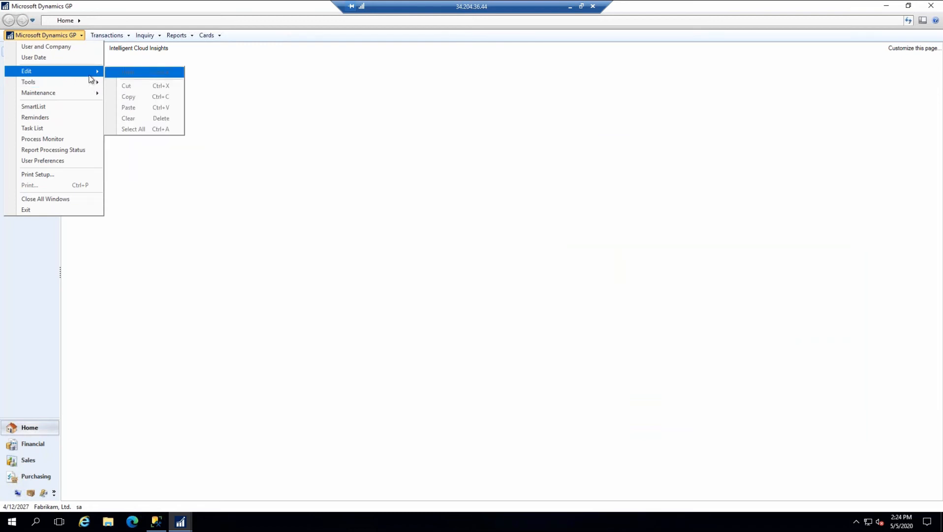
mouse_move(140, 84)
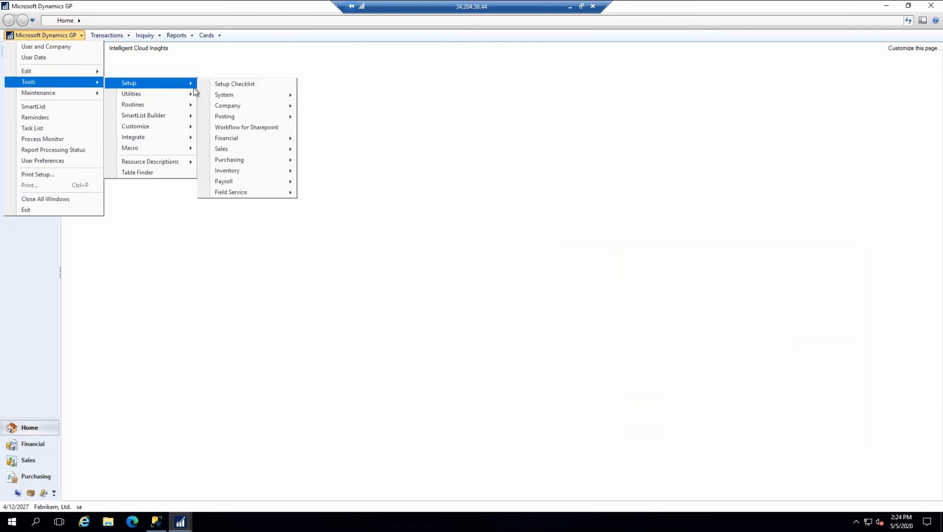
mouse_move(288, 100)
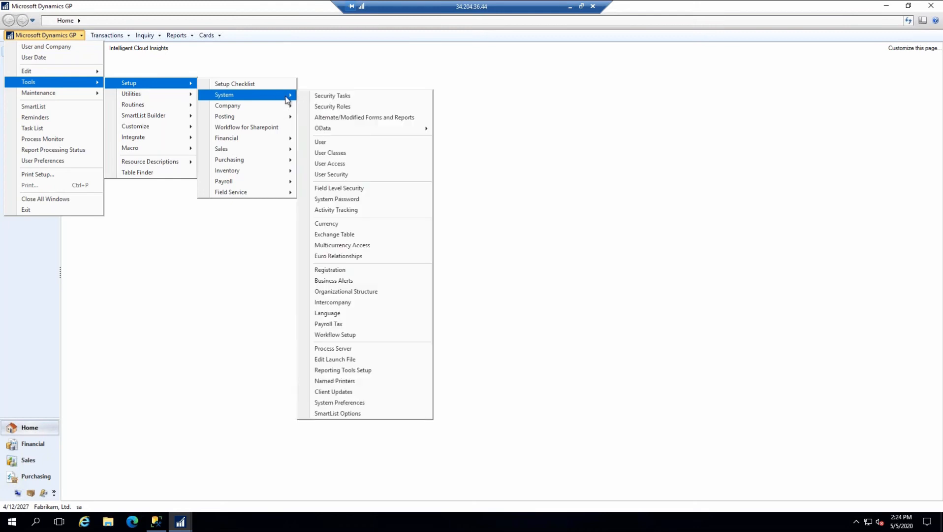
left_click(381, 373)
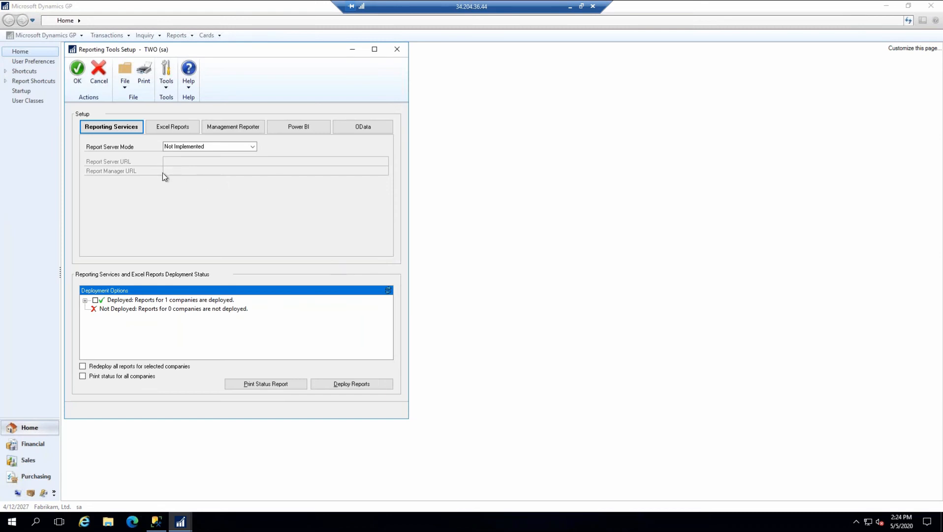
Review the Excel Reports location and system-level reports directory, and browse for its folder without changing it
left_click(172, 129)
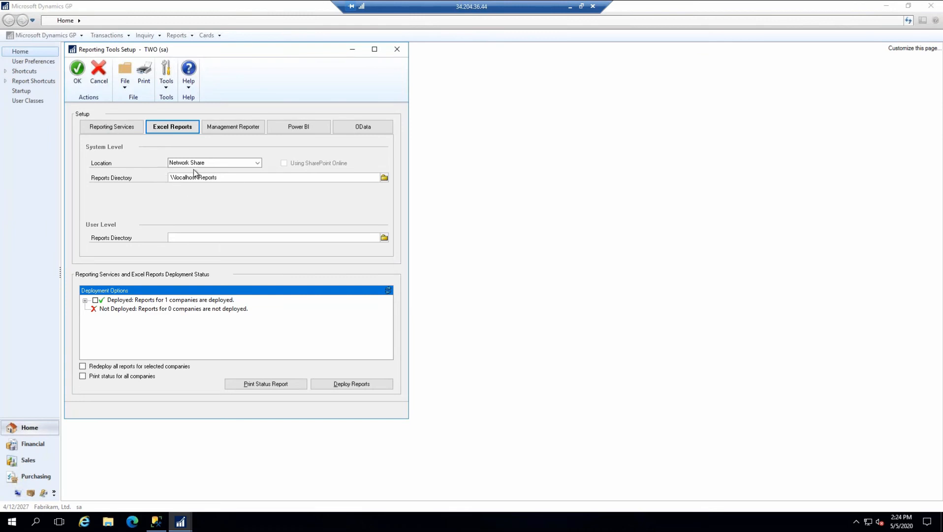
left_click(384, 178)
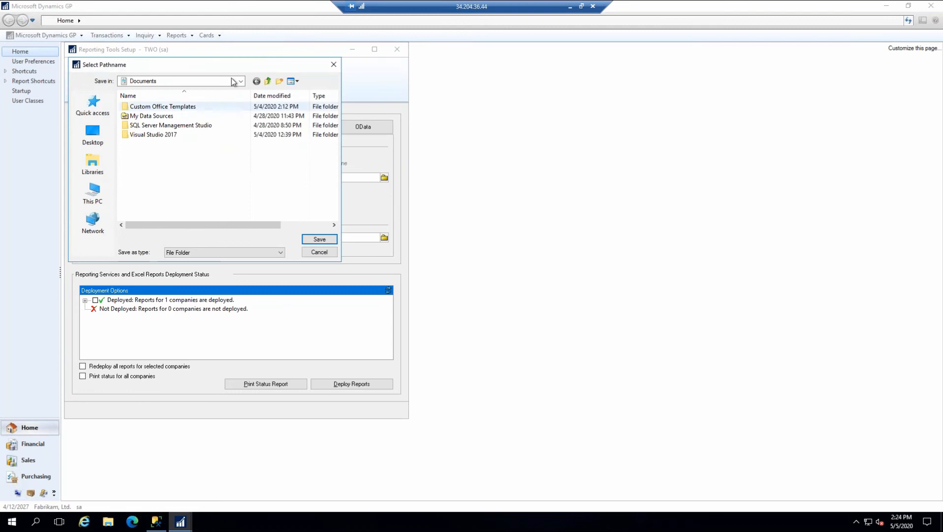
left_click(334, 65)
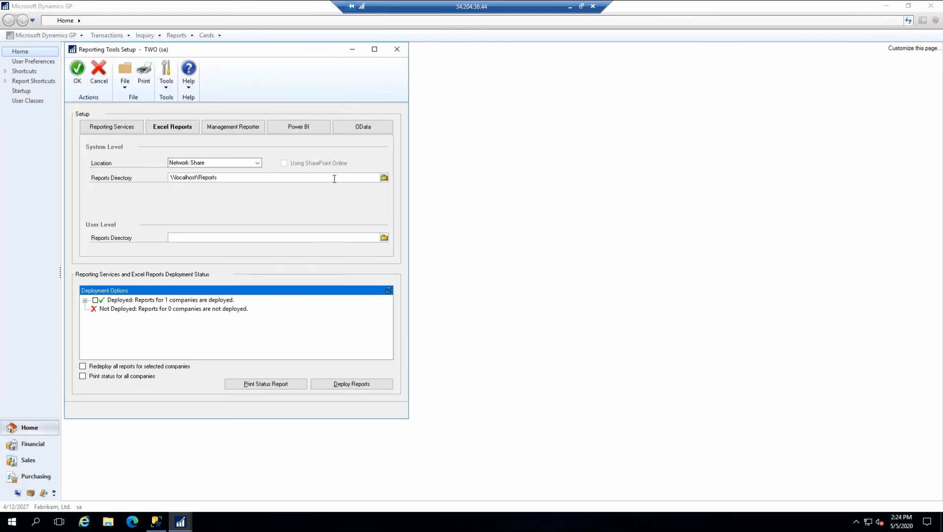
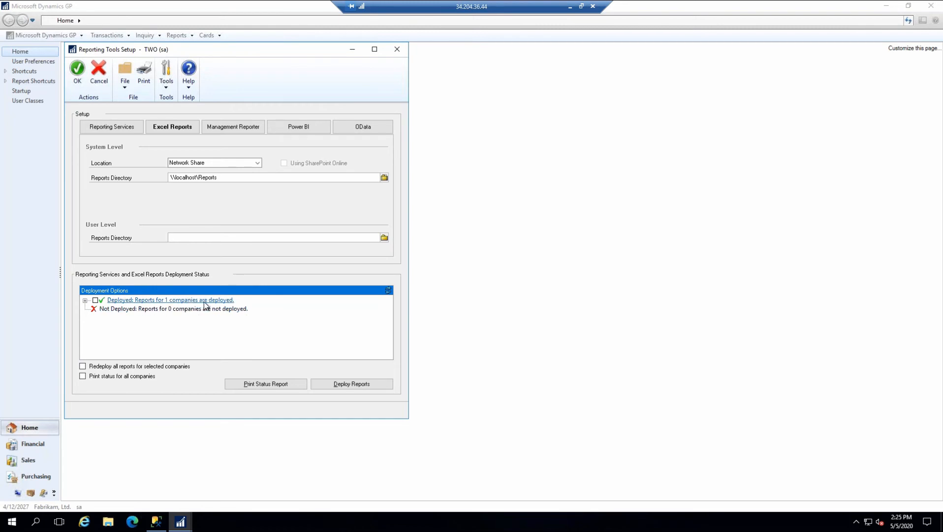
Review the deployment options by marking Fabrikam, Ltd. among the deployed companies, and close the setup without deploying
left_click(87, 302)
left_click(85, 300)
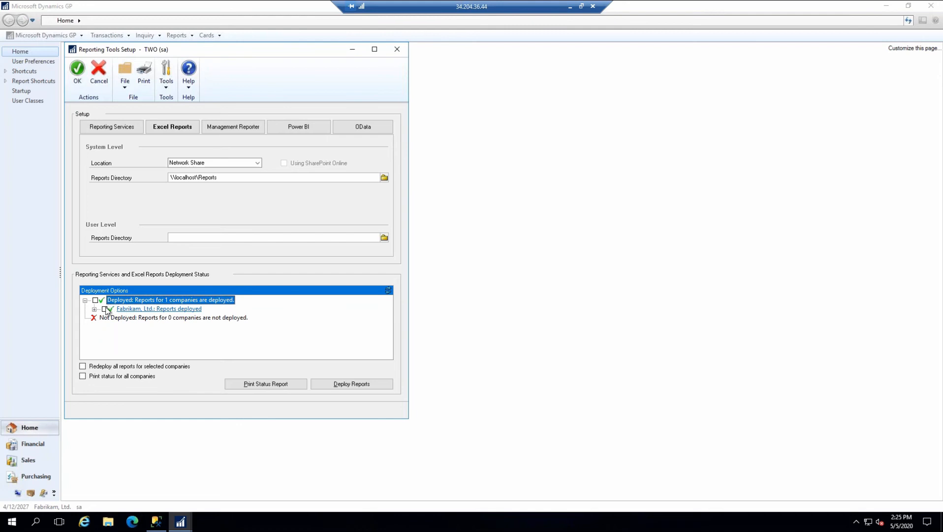
left_click(105, 309)
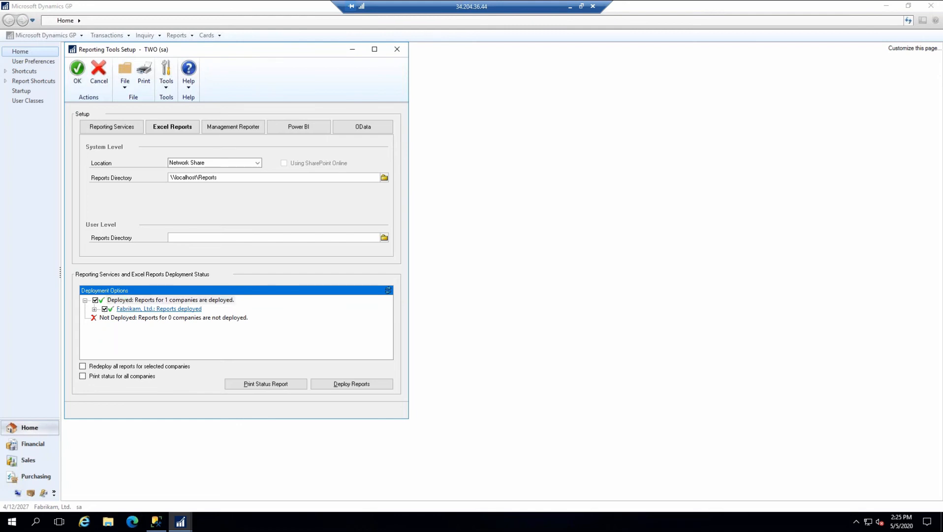
left_click(95, 300)
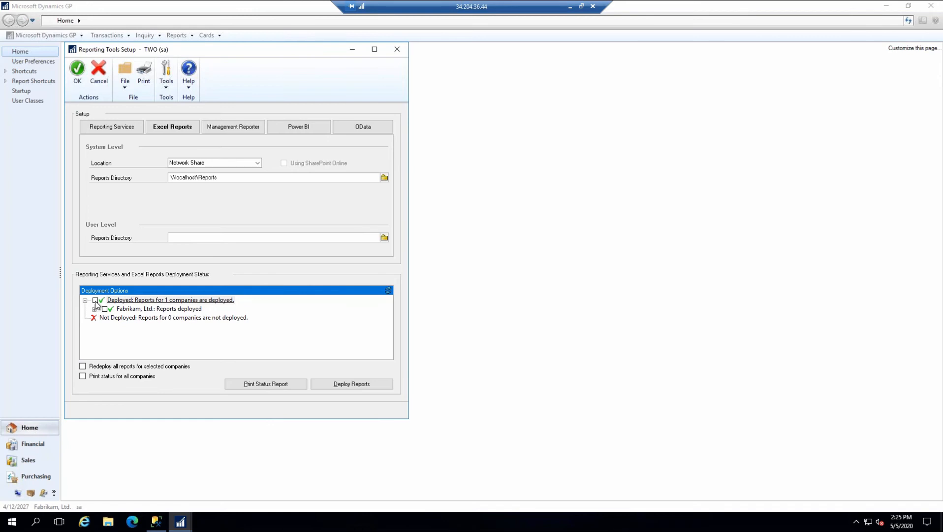
left_click(95, 300)
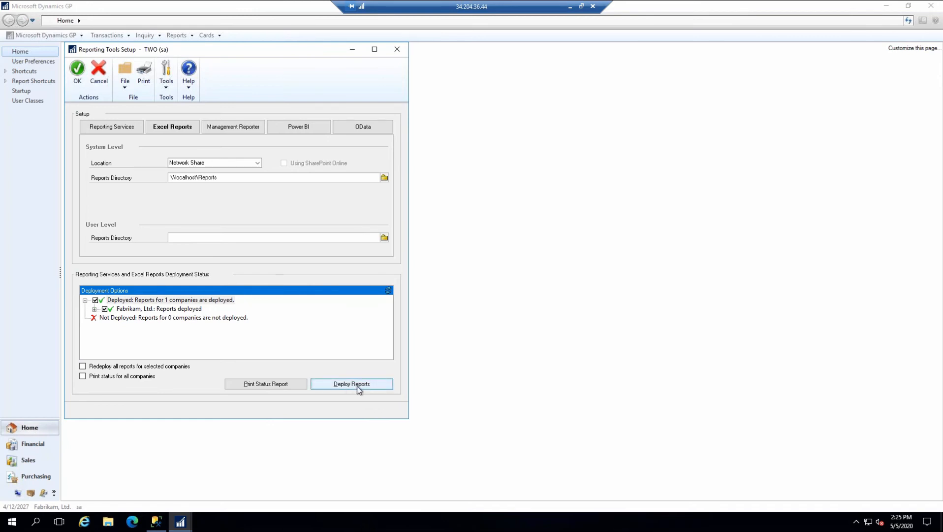
left_click(399, 52)
Switch to File Explorer and open the published reports folder C:\Reports\Reports\TWO\Inventory
left_click(108, 521)
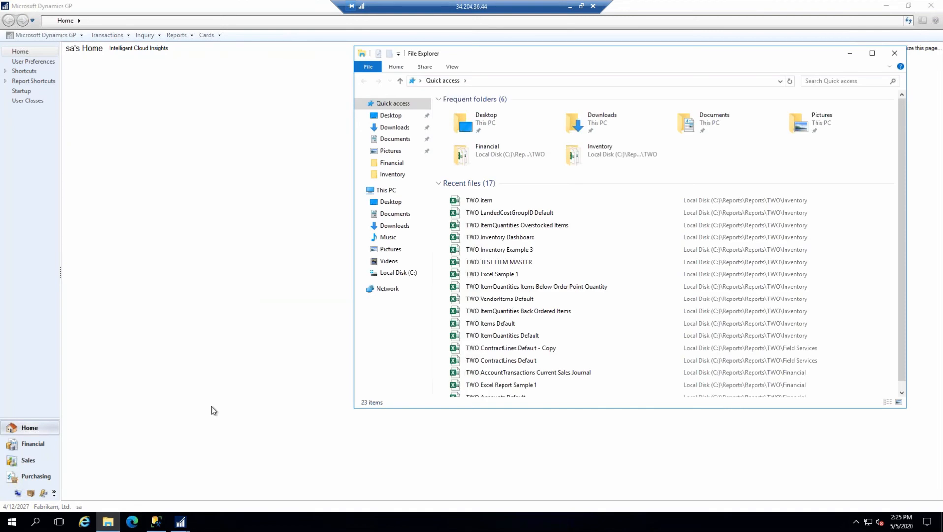
left_click(410, 274)
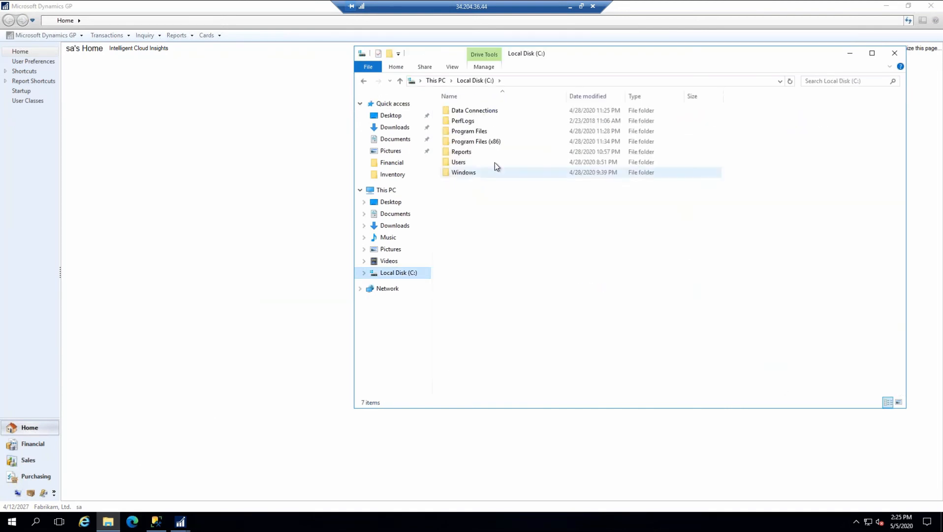
double_click(461, 152)
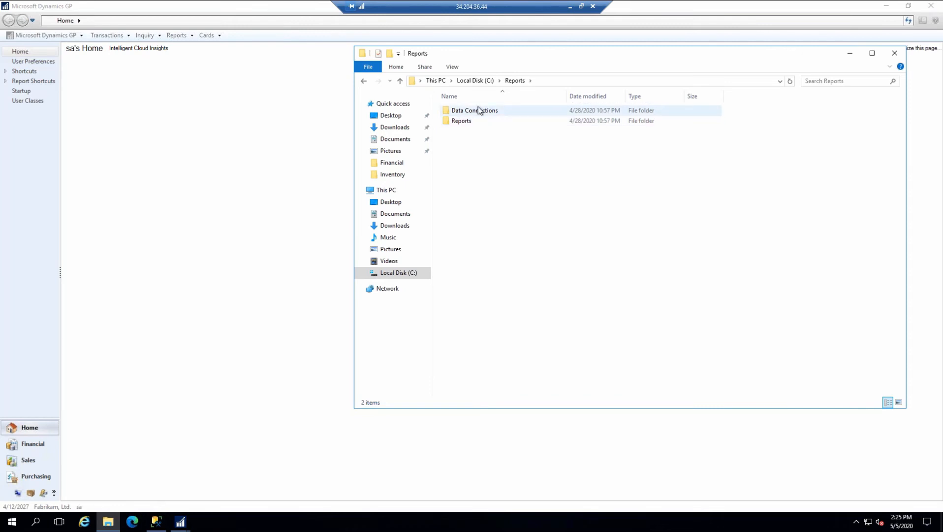
left_click(465, 123)
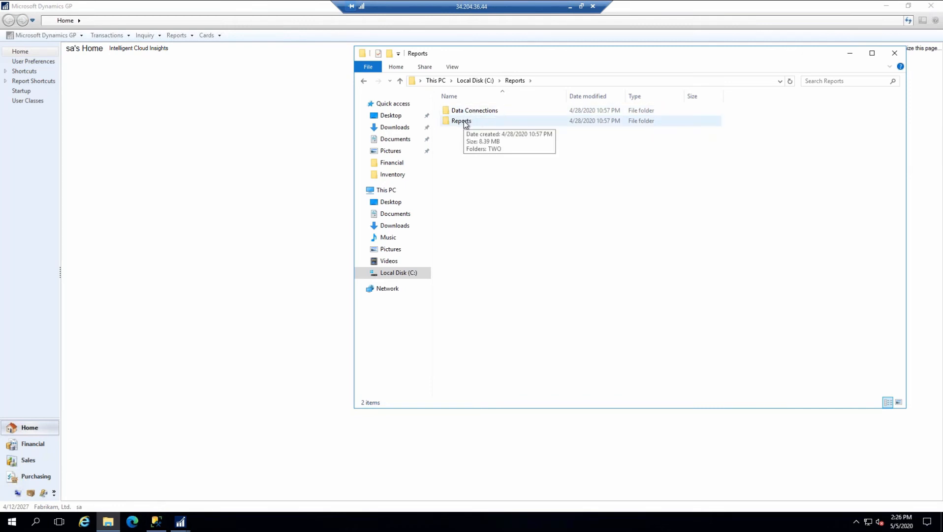
double_click(471, 122)
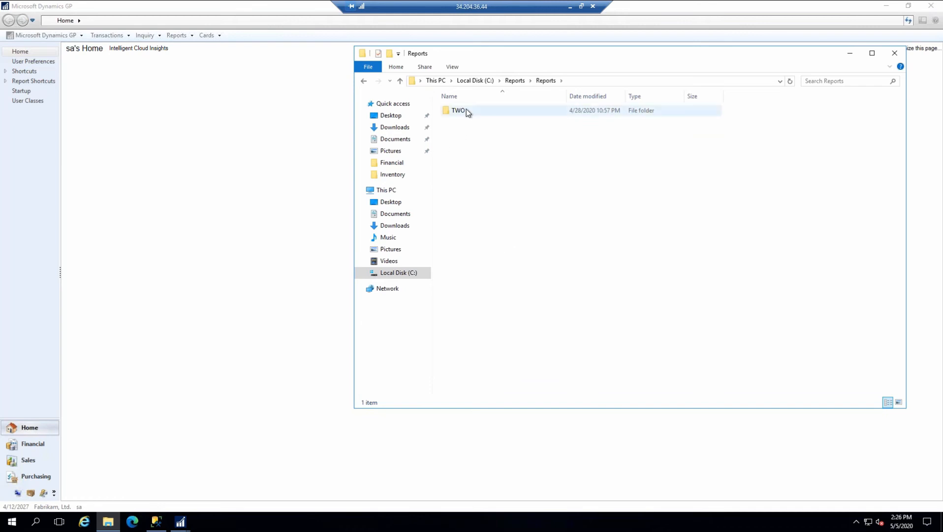
double_click(493, 109)
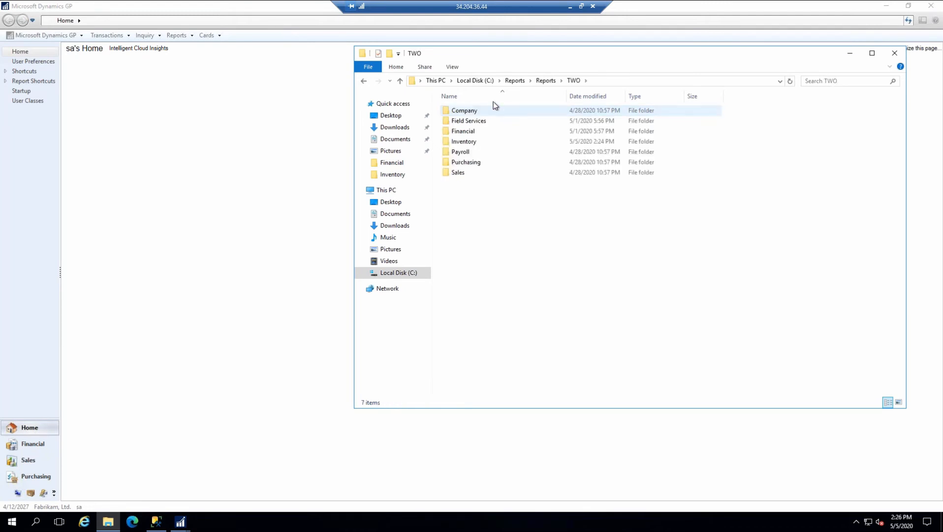
left_click(478, 143)
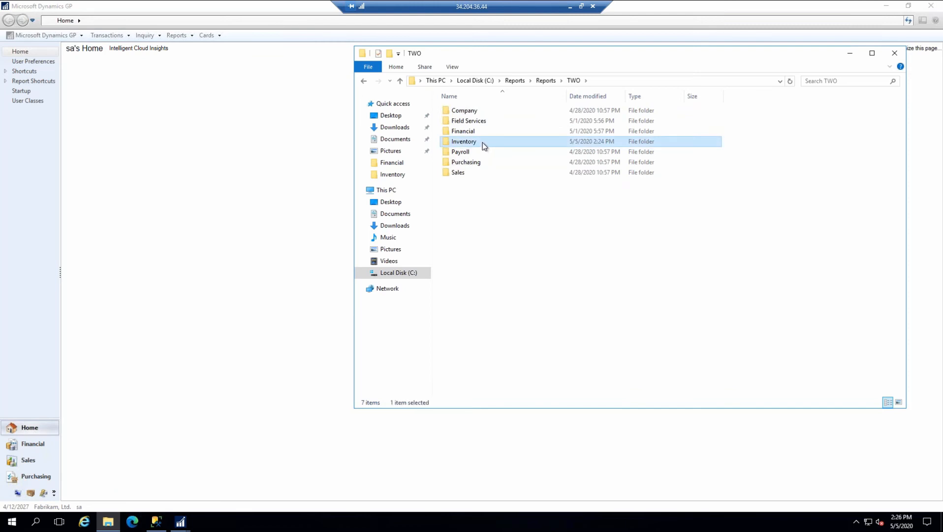
double_click(486, 141)
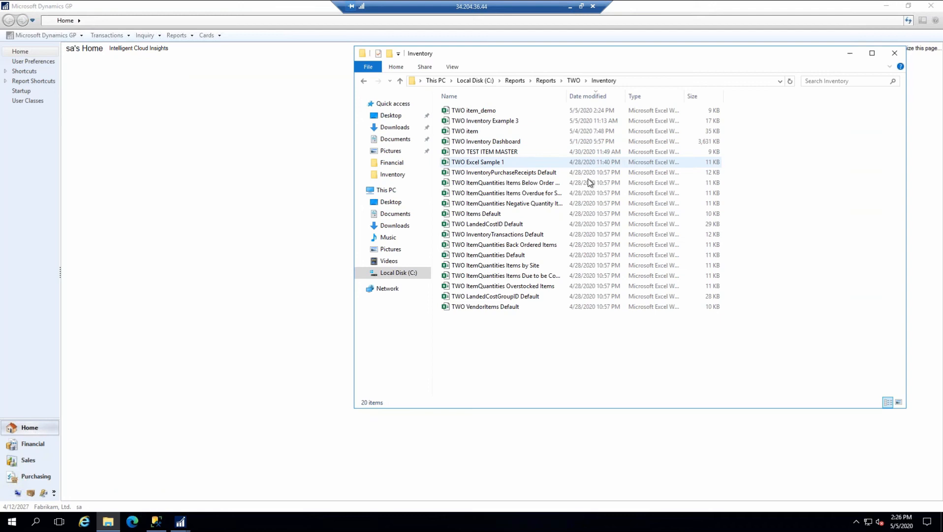
Select the default Inventory reports from TWO InventoryPurchaseReceipts Default through TWO VendorItems Default to review them
left_click(500, 174)
key("shift+Down")
key("shift+Down")
key("shift+Down")
key("shift+Down")
key("shift+Down")
key("shift+Down")
key("shift+Down")
key("shift+Down")
key("shift+Down")
key("shift+Down")
key("shift+Down")
key("shift+Down")
key("shift+Down")
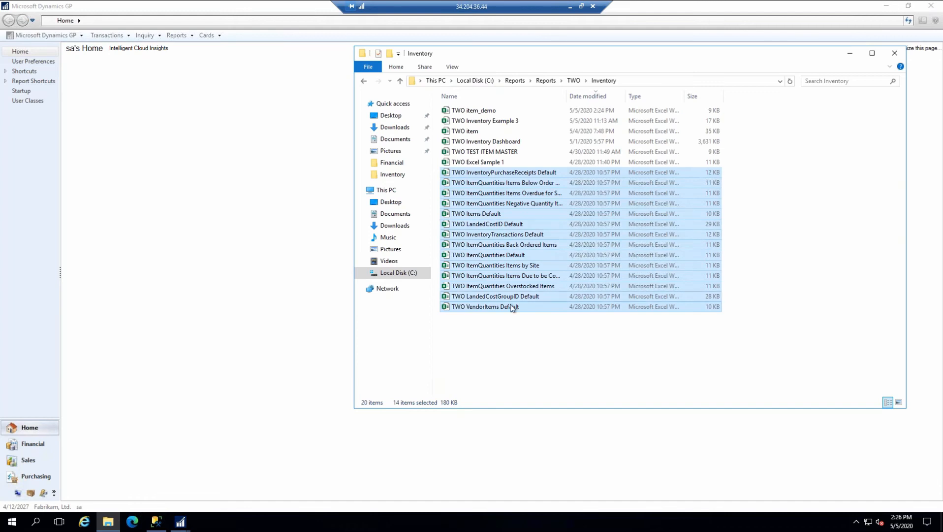
Look through the reports in TWO's Financial folder and return to the Inventory folder
left_click(574, 80)
double_click(464, 129)
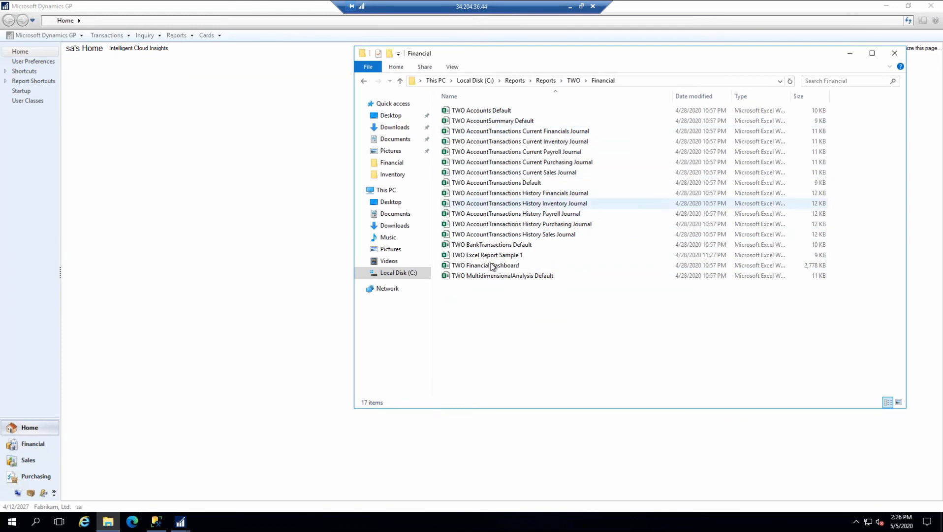
left_click(574, 81)
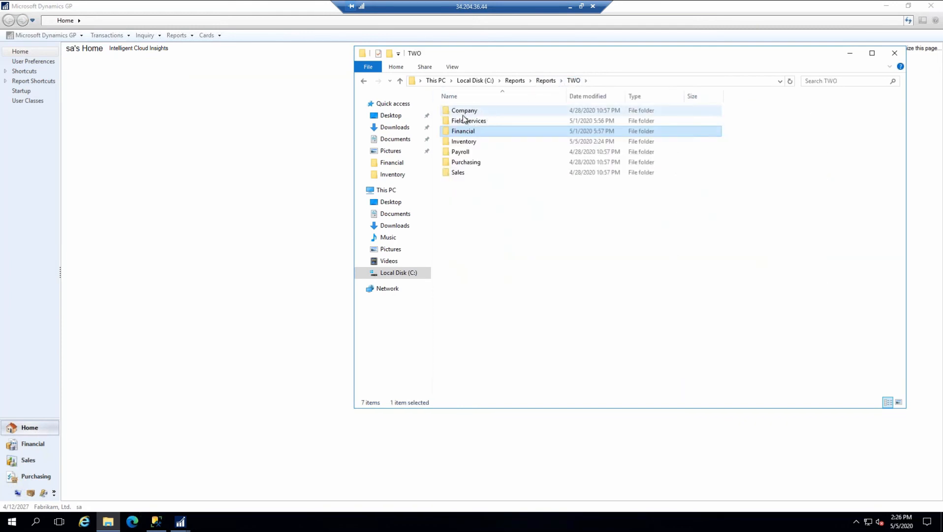
double_click(470, 142)
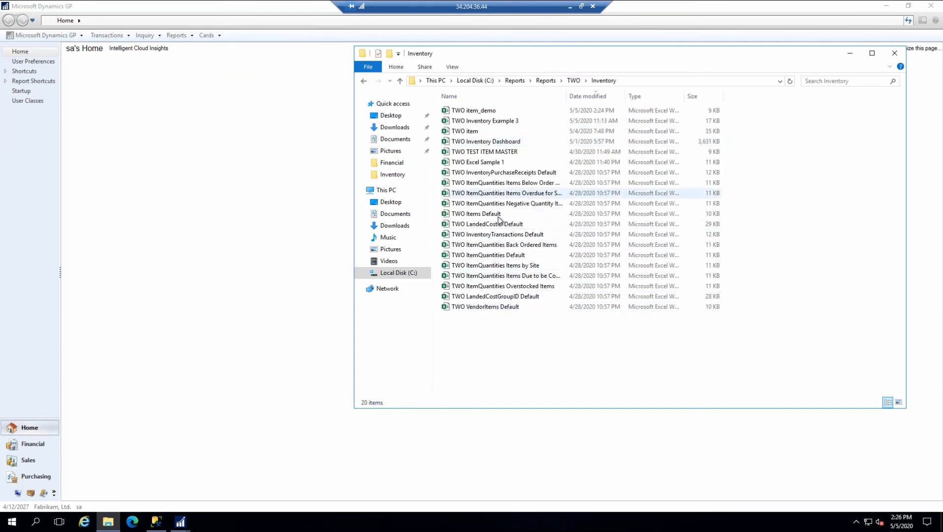
Open the TWO ItemQuantities Overstocked Items report in Excel, enable its external data connections and look through the item rows
left_click(496, 256)
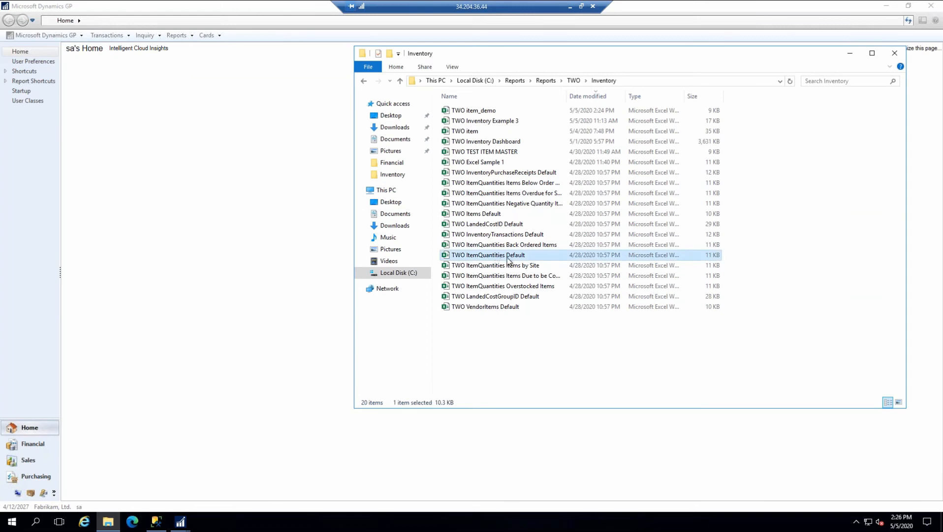
left_click(509, 287)
double_click(509, 287)
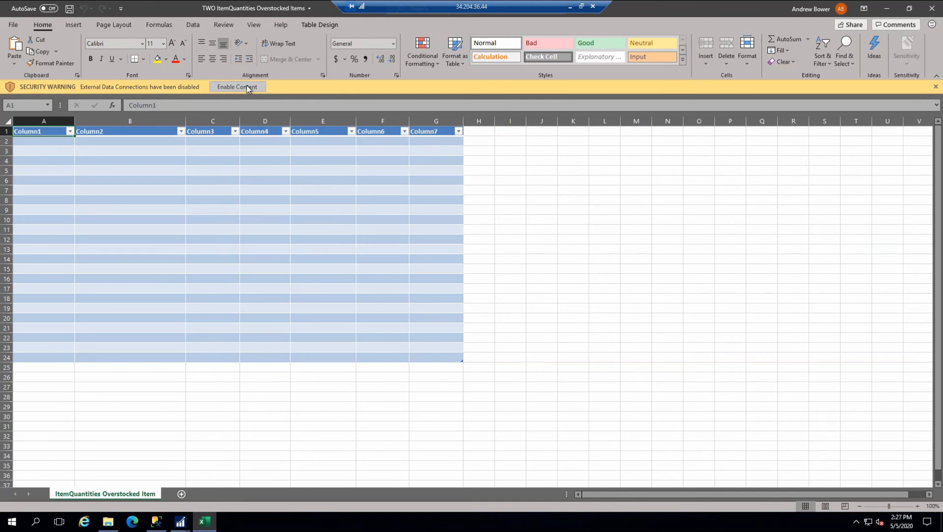
left_click(246, 86)
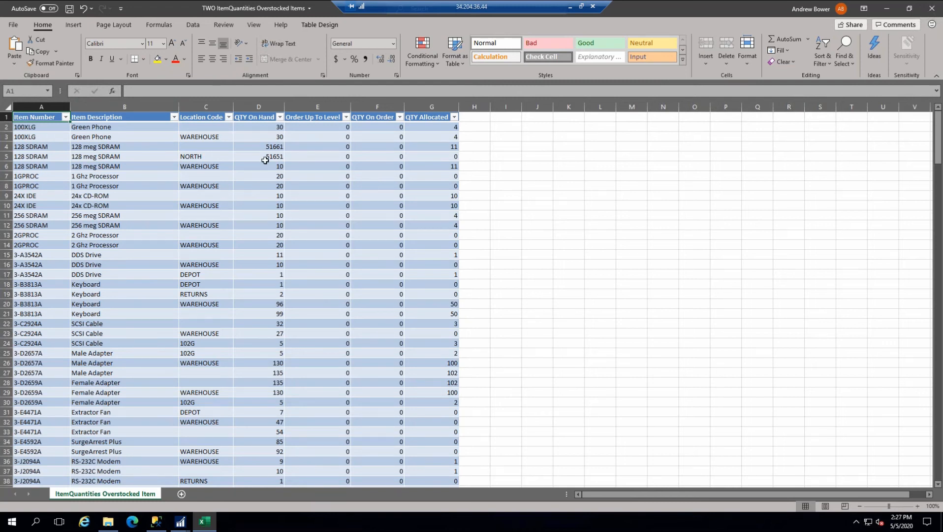
scroll(298, 176, "down", 10)
scroll(295, 178, "up", 10)
Examine the definition of the workbook's TWO ItemQuantities Overstocked Items connection, reading through its SQL command text
left_click(196, 27)
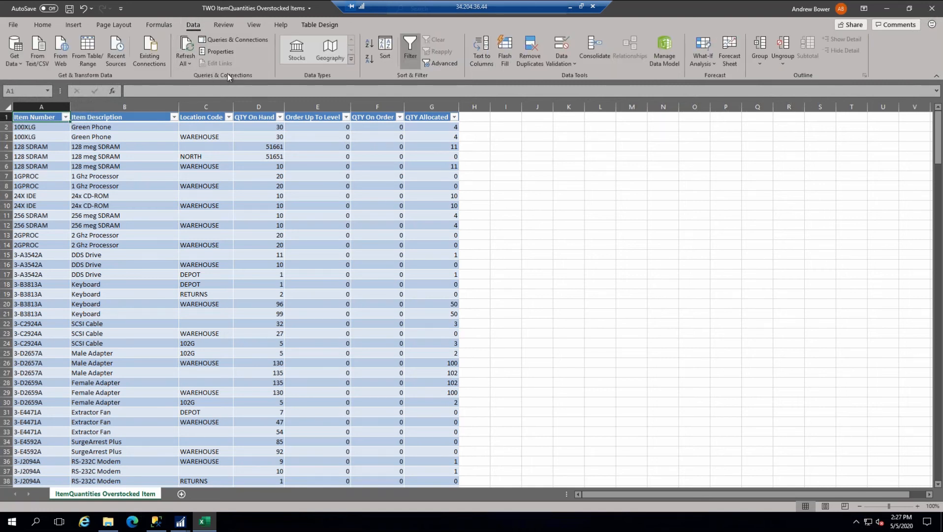
left_click(236, 40)
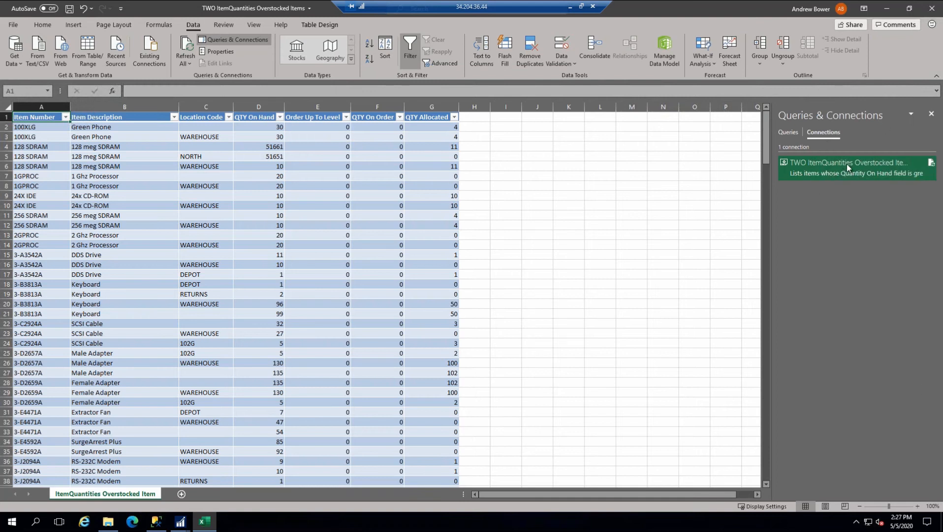
double_click(834, 169)
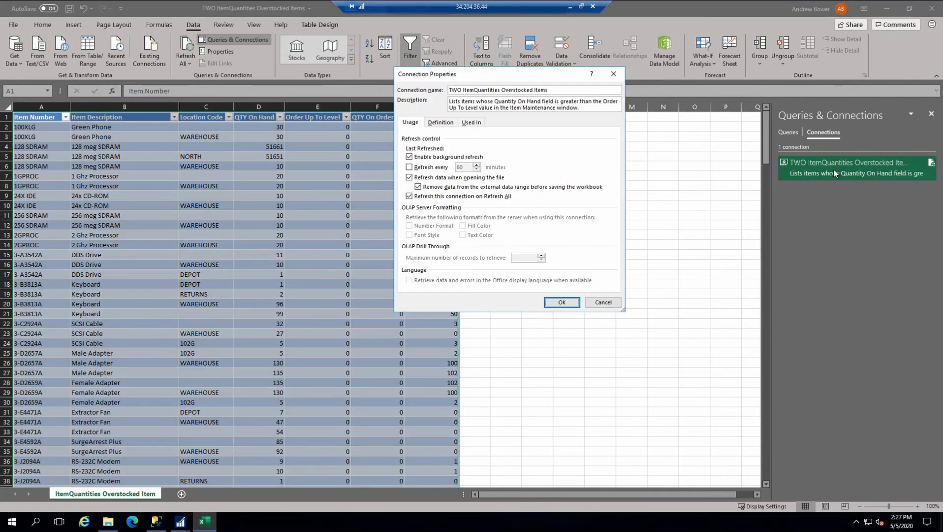
left_click(440, 122)
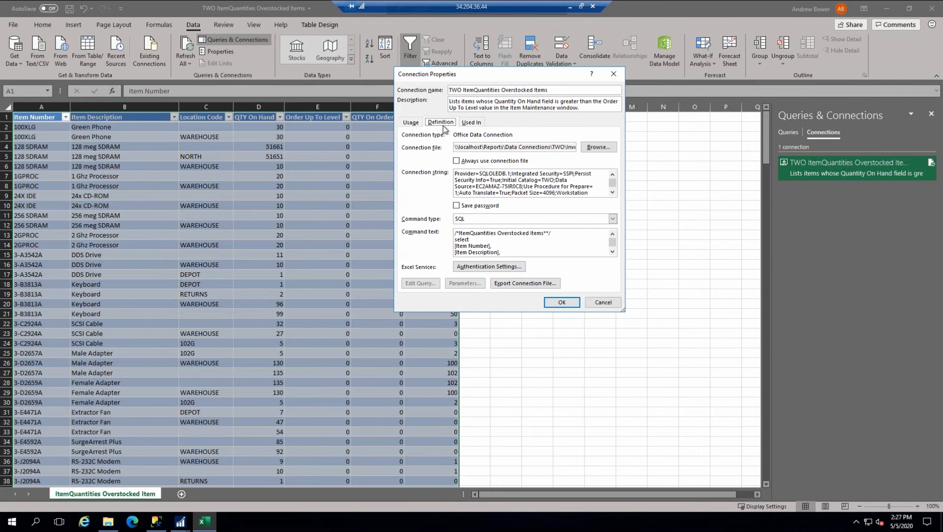
left_click(482, 239)
scroll(493, 241, "down", 5)
scroll(505, 242, "up", 5)
scroll(510, 240, "down", 2)
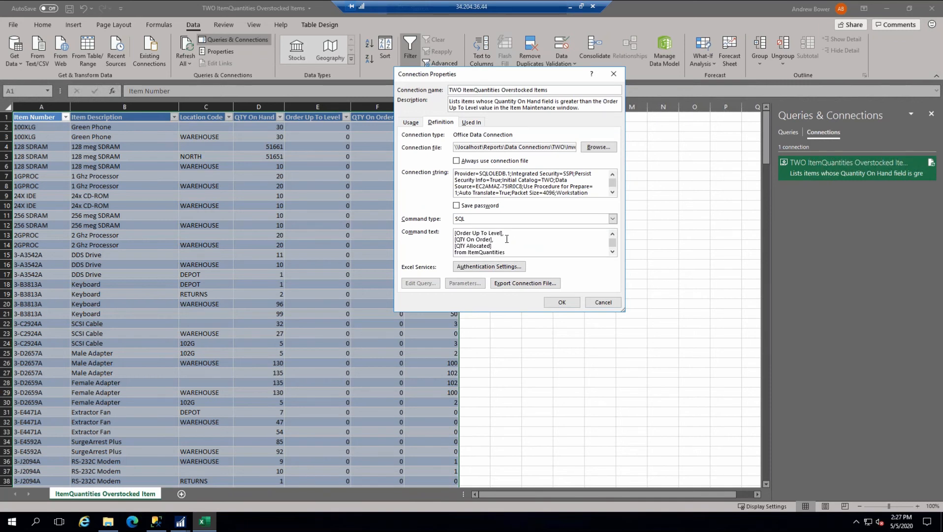
Remove the Order Up To Level, QTY On Order and QTY Allocated columns from the connection's SQL command text and accept the workbook connection change
scroll(510, 236, "down", 2)
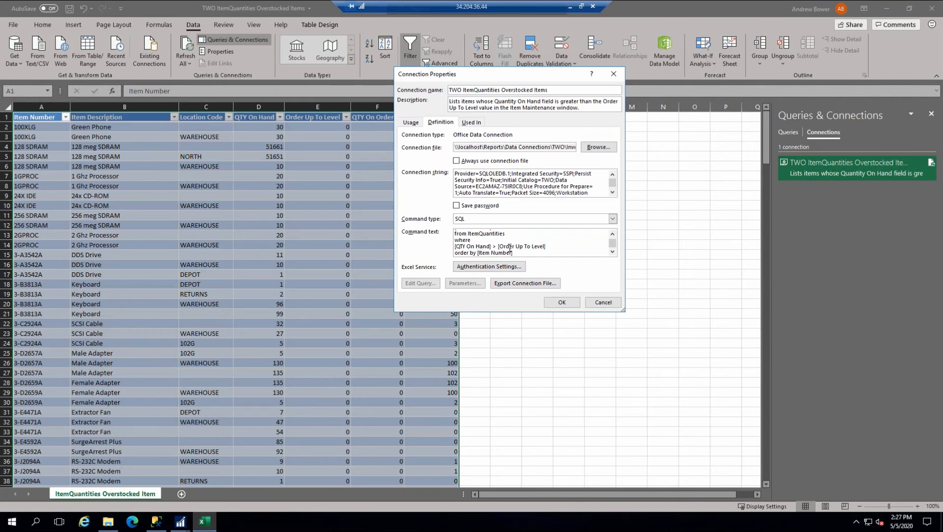
scroll(510, 246, "up", 2)
scroll(465, 245, "down", 2)
scroll(531, 240, "up", 2)
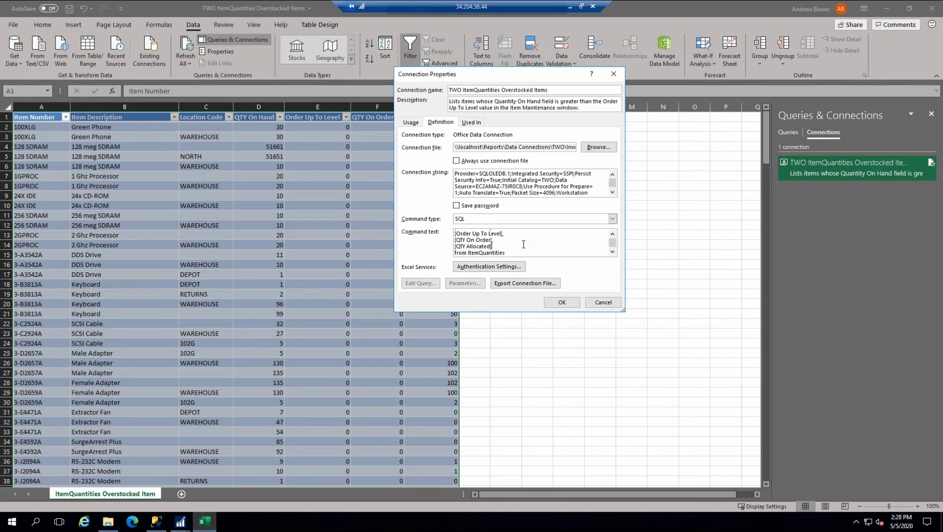
key("shift+Up")
key("shift+Up")
key("shift+Up")
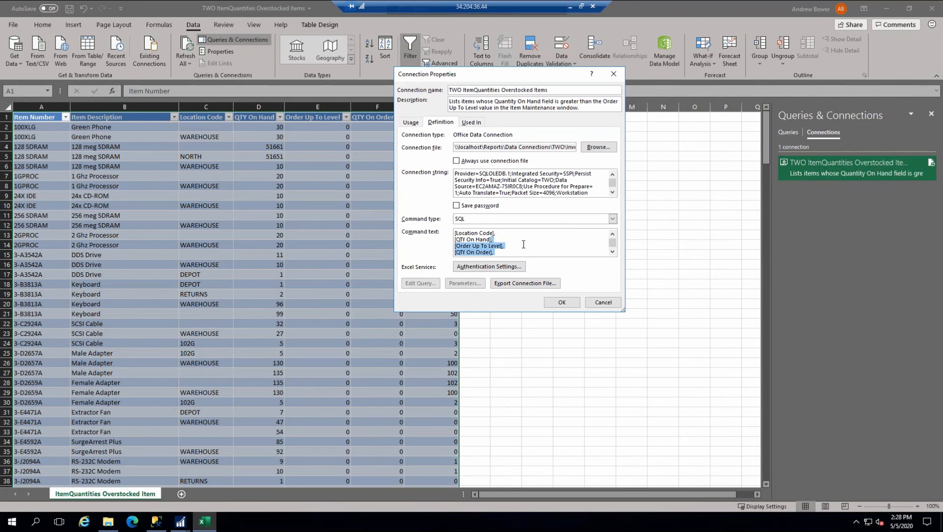
key("Delete")
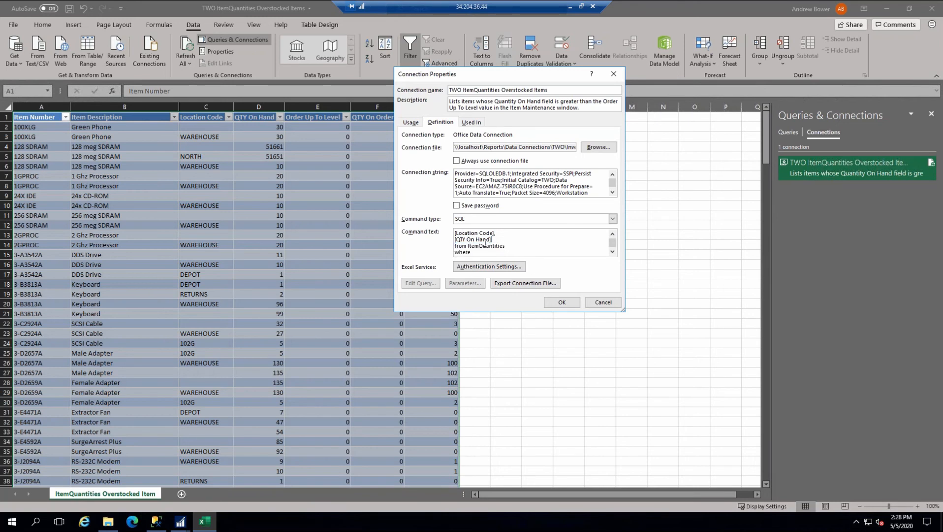
left_click(568, 304)
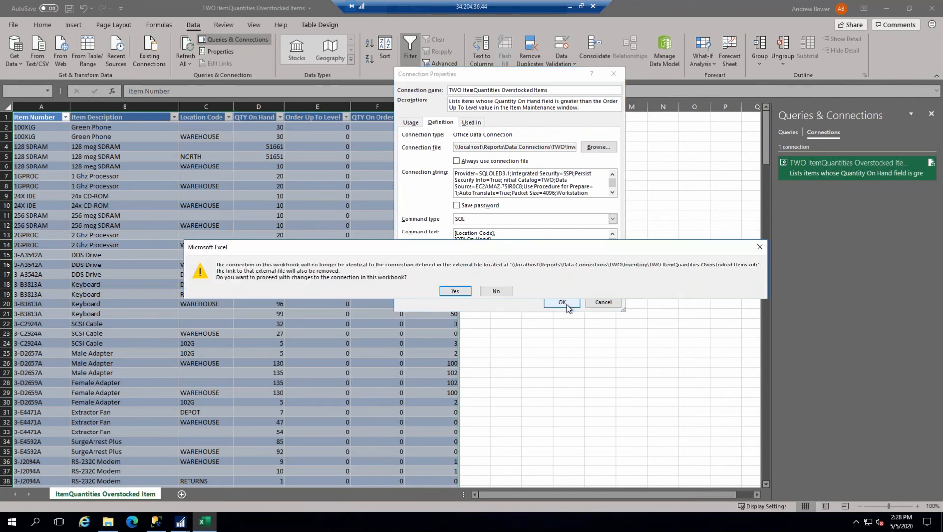
left_click(455, 290)
left_click(492, 195)
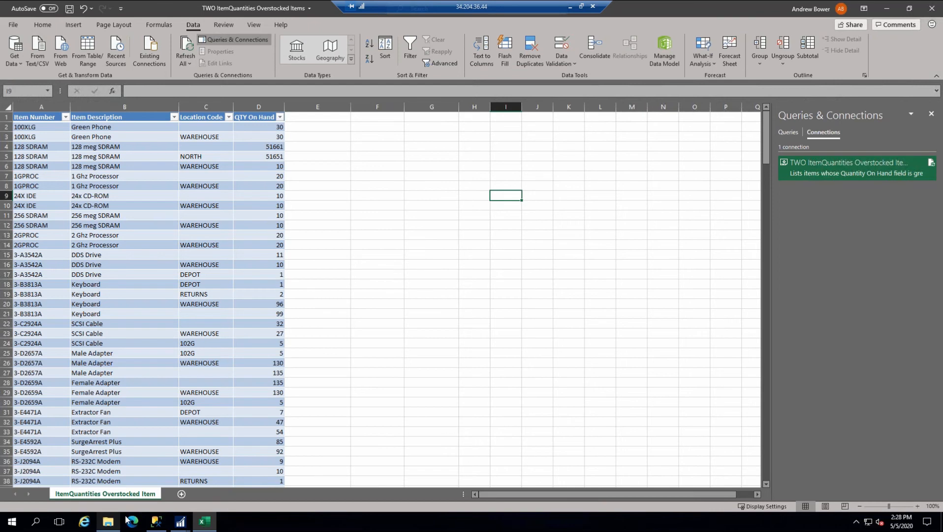
Open the TWO item_demo report from the Inventory folder, enable its external data connections and look over the item table with its account number column
left_click(109, 522)
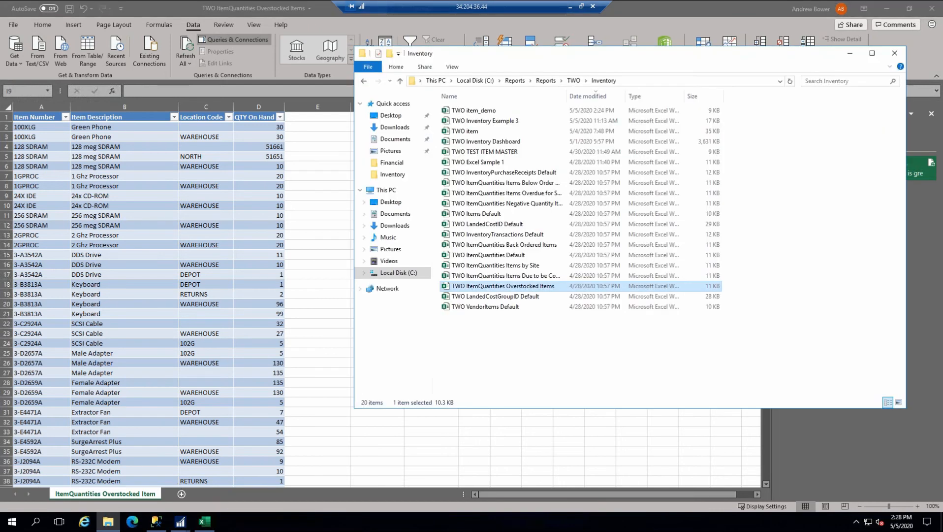
double_click(474, 114)
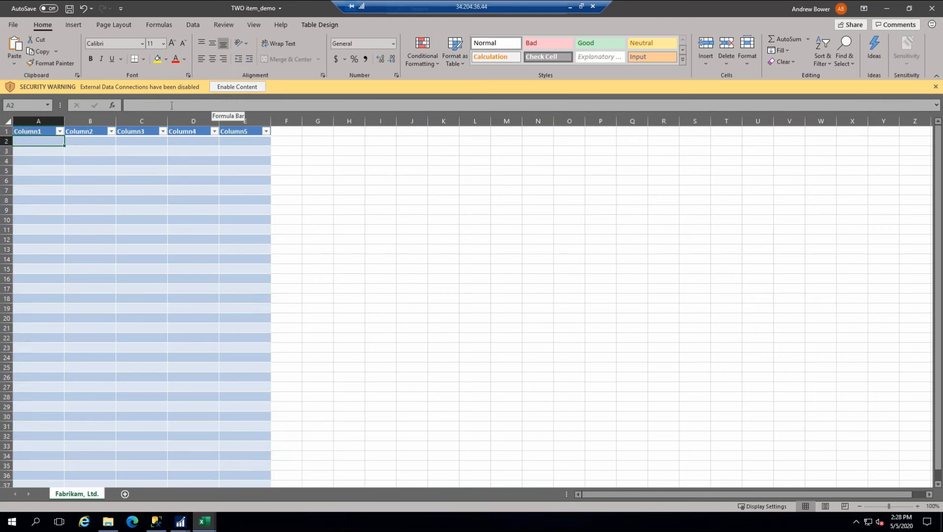
left_click(193, 25)
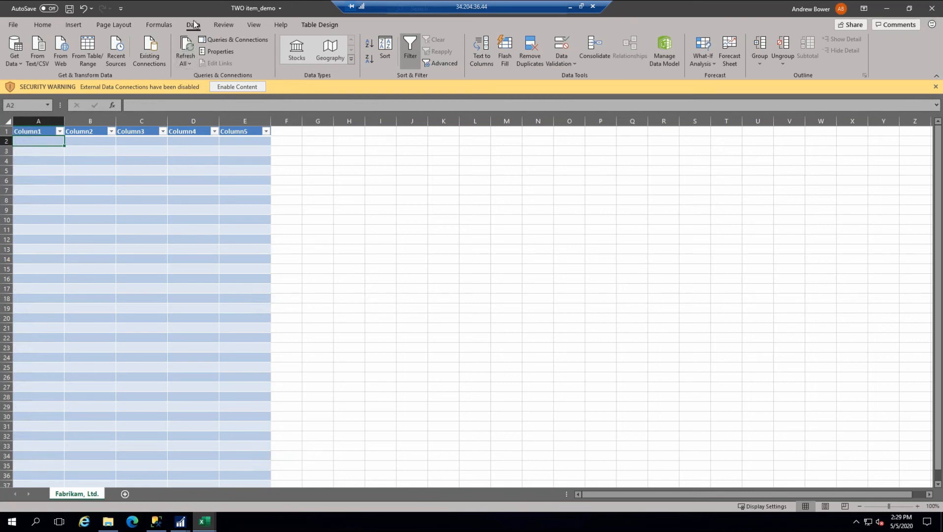
left_click(184, 46)
left_click(551, 211)
left_click(250, 87)
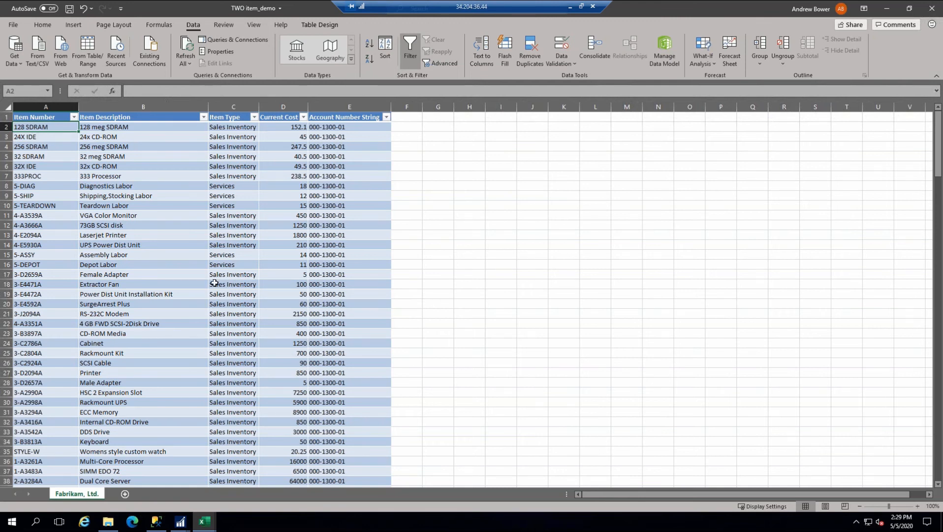
key("ctrl+a")
key("ctrl+a")
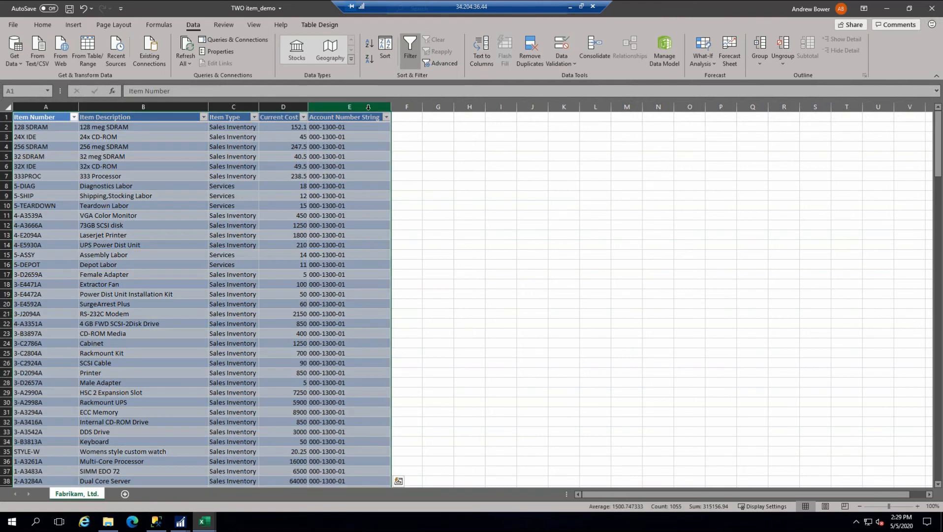
left_click(349, 107)
left_click(348, 158)
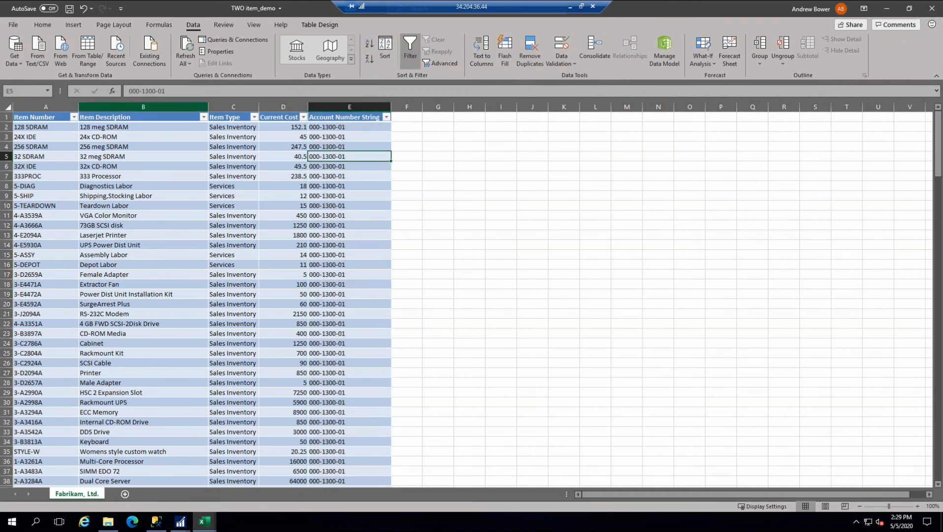
Display the definition of the workbook's TWO item_demo connection and copy its full SQL command text
left_click(213, 40)
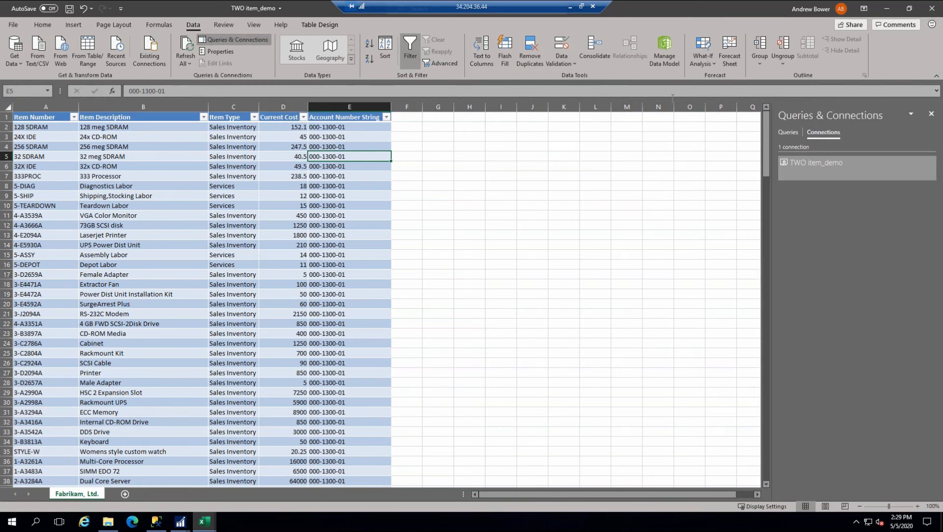
double_click(816, 170)
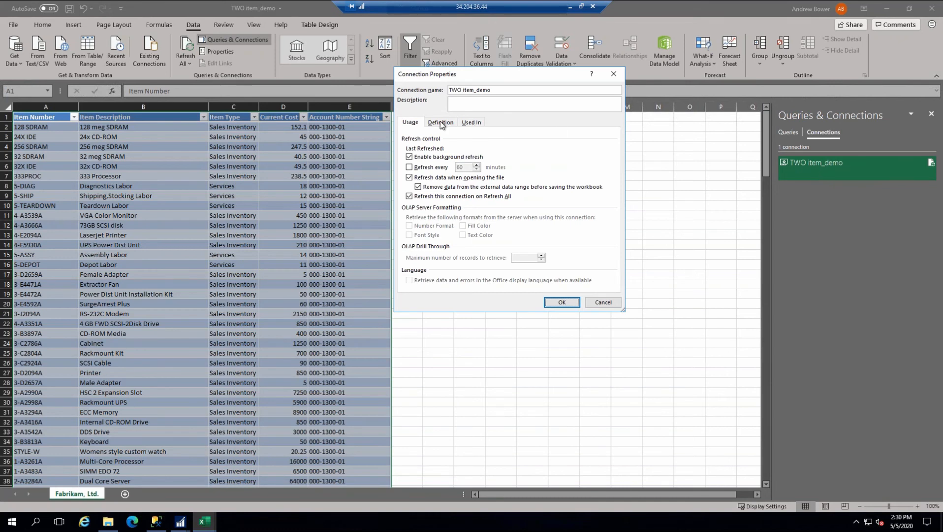
left_click(442, 124)
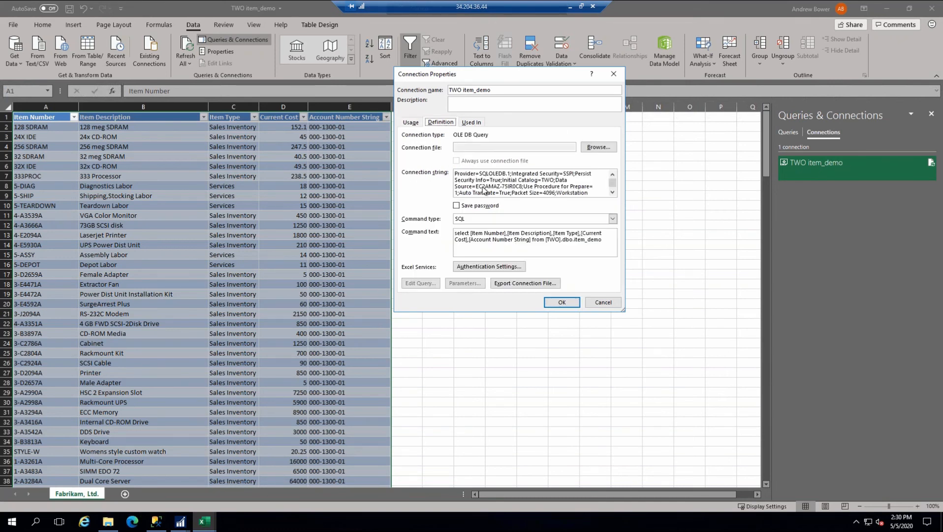
left_click_drag(602, 241, 435, 235)
key("ctrl+c")
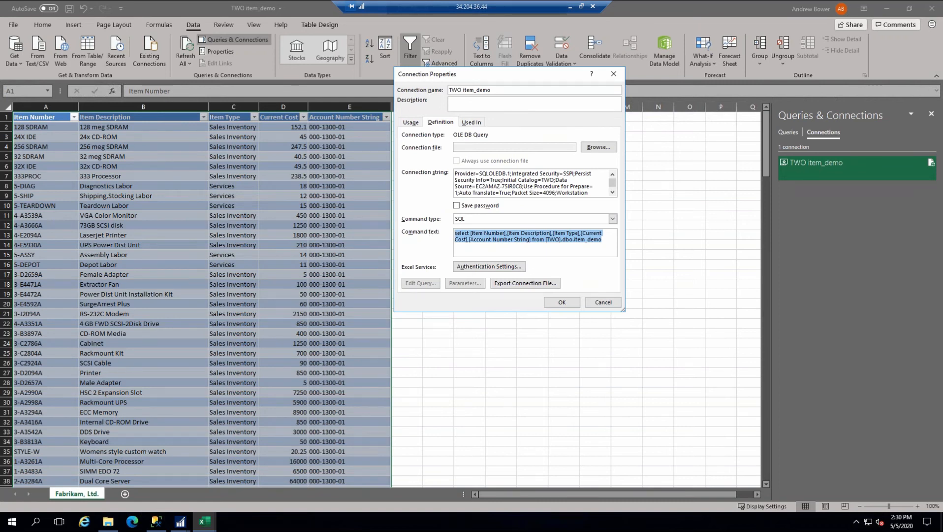
In SQL Server Management Studio, paste the copied item_demo select statement below the GL00105 query and execute only that statement
left_click(156, 520)
left_click(422, 177)
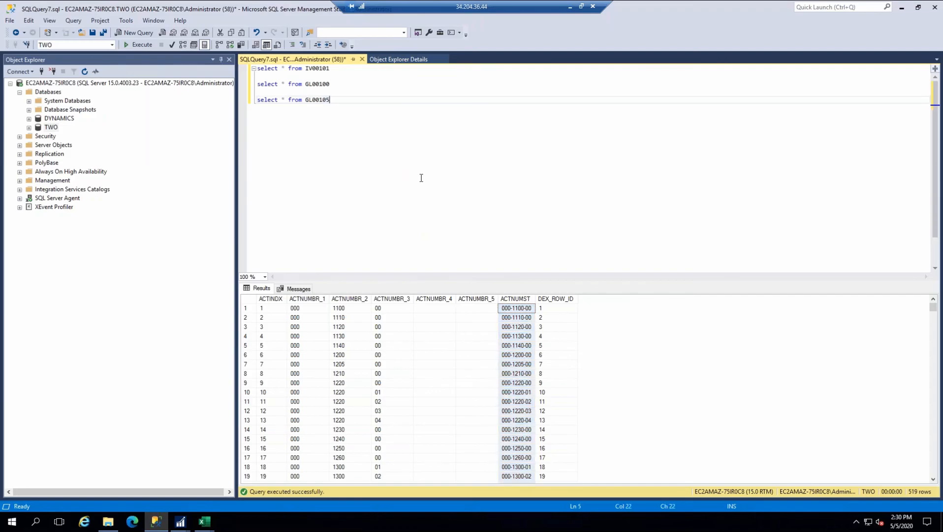
key("Return")
key("Return")
key("Return")
key("ctrl+v")
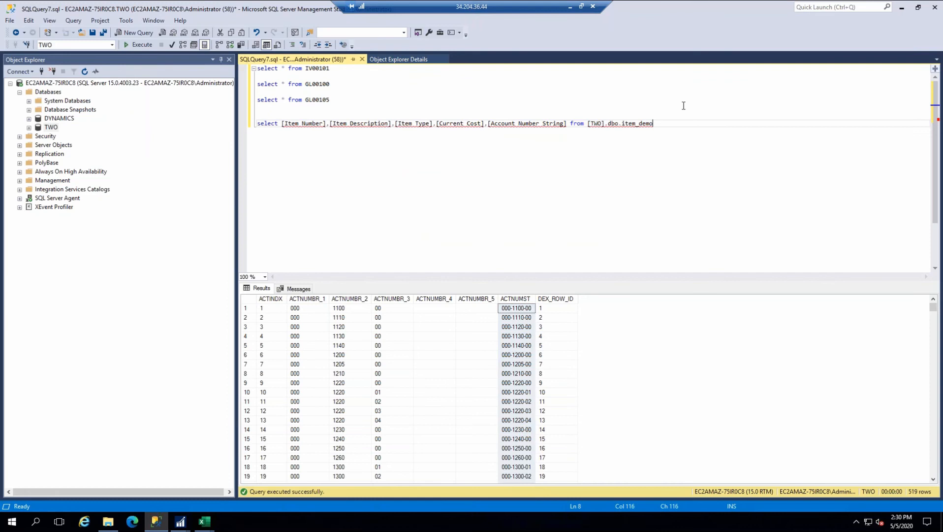
key("shift+Up")
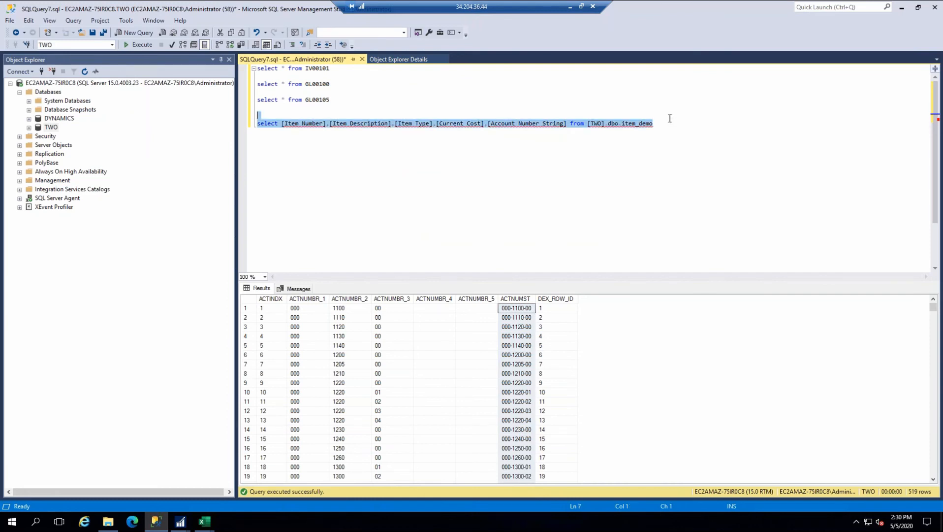
left_click(132, 48)
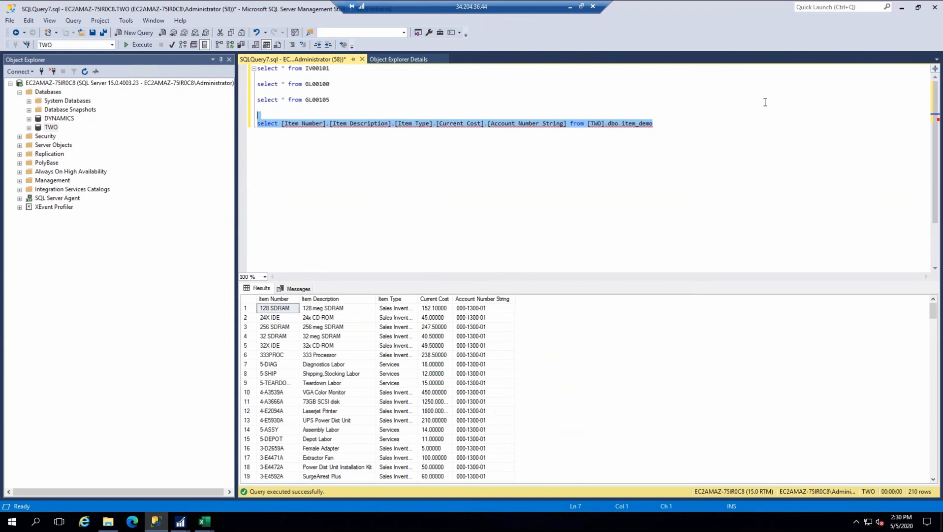
Switch back to Excel and close the TWO item_demo connection properties without making changes
left_click(902, 7)
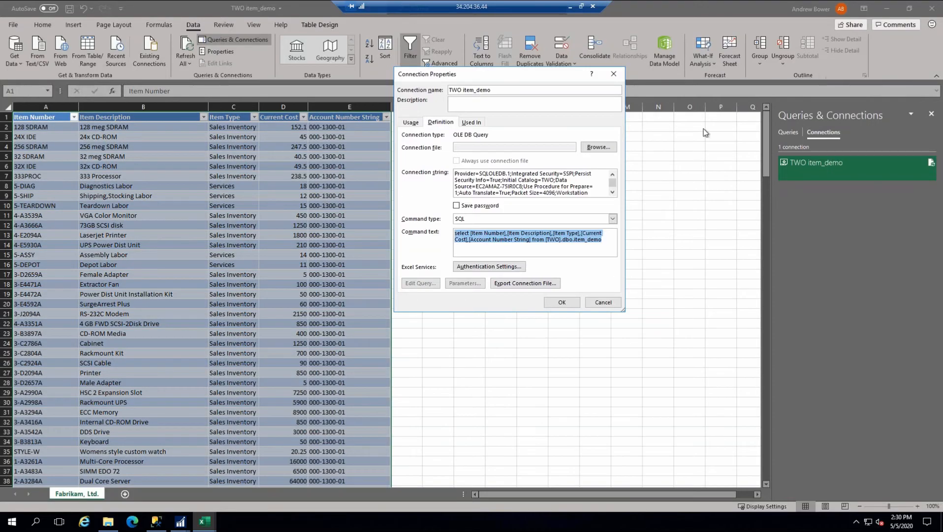
left_click(582, 245)
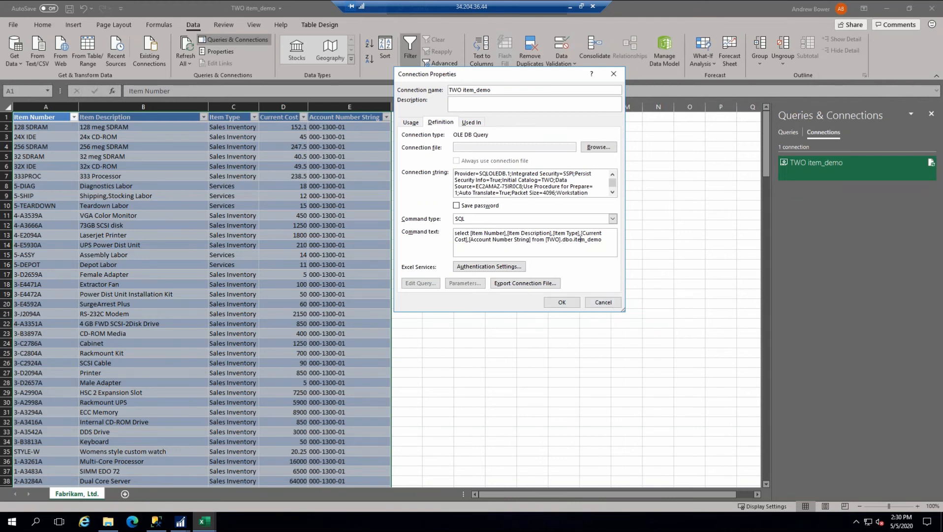
left_click(603, 302)
left_click(439, 186)
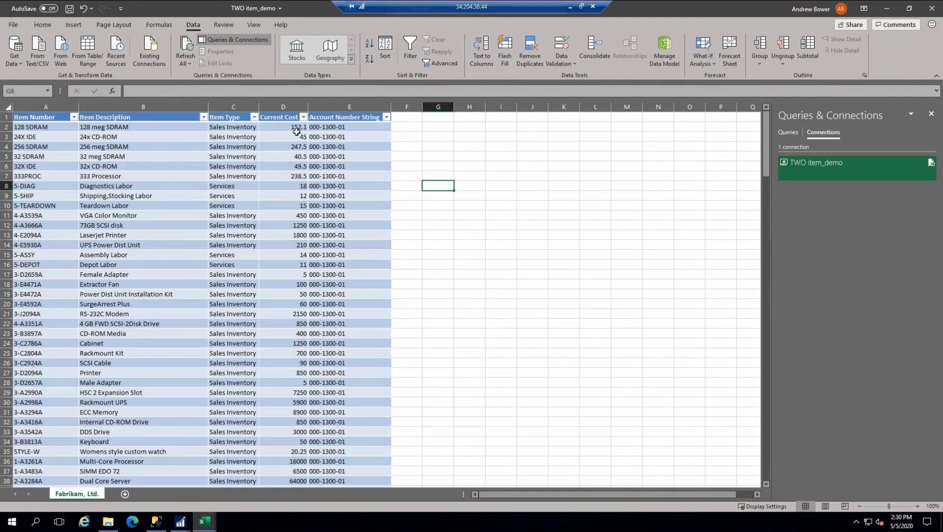
Refresh all data in the TWO item_demo workbook and close the list of queries and connections
left_click(187, 46)
left_click(188, 46)
left_click(931, 113)
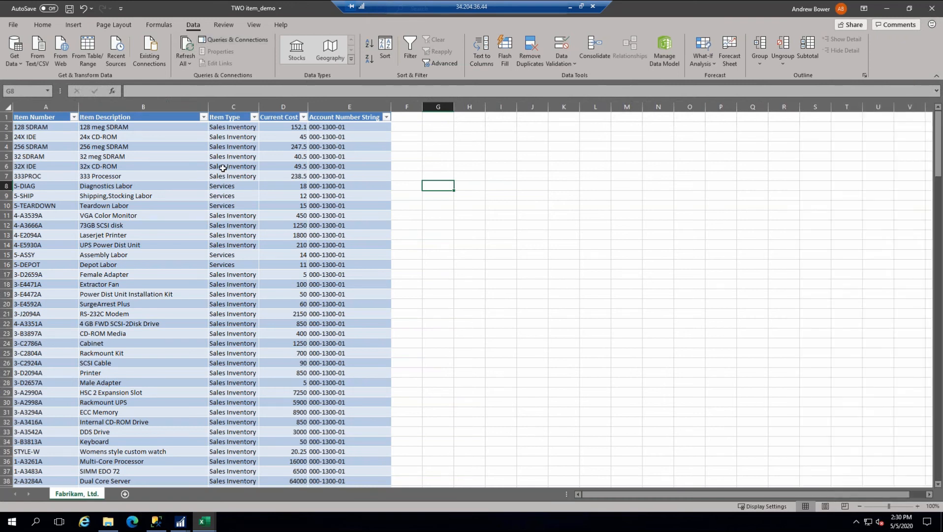
left_click(402, 167)
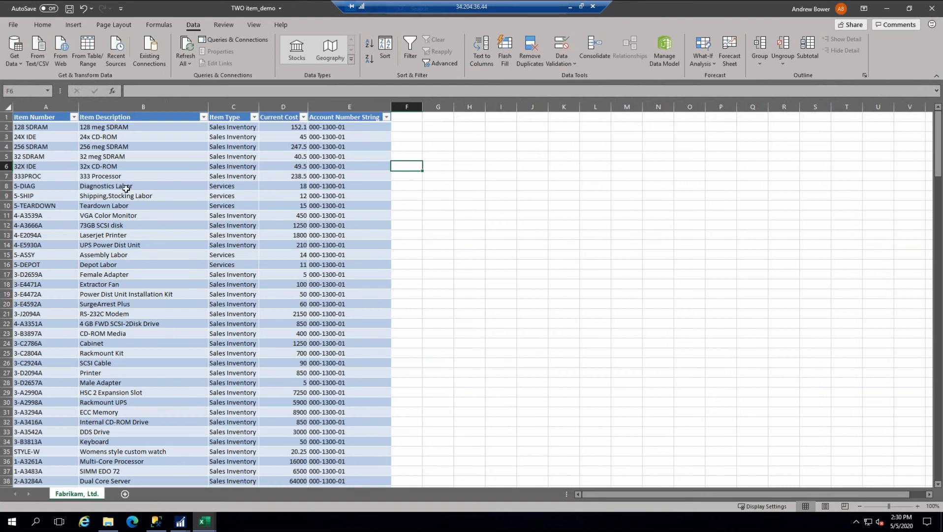
Create a PivotTable on a new worksheet from columns A to E of the Fabrikam, Ltd. sheet
left_click(6, 106)
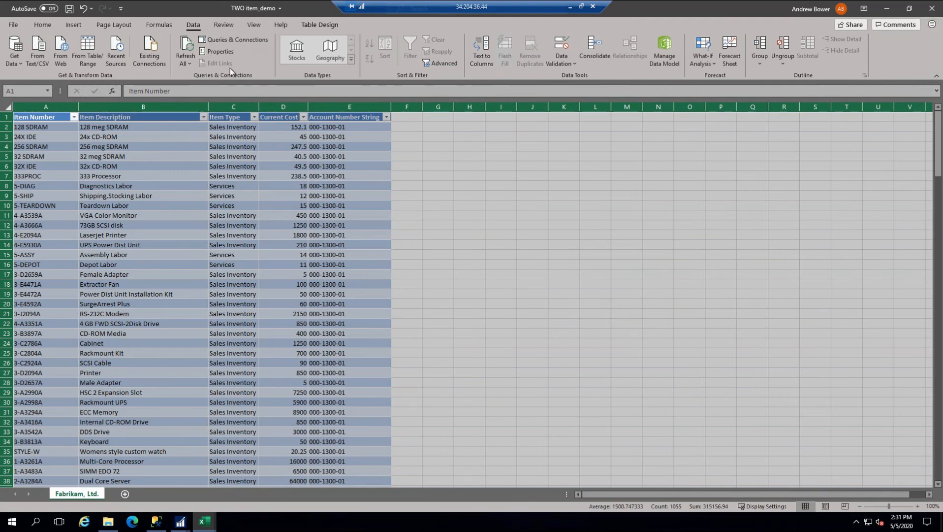
left_click(70, 25)
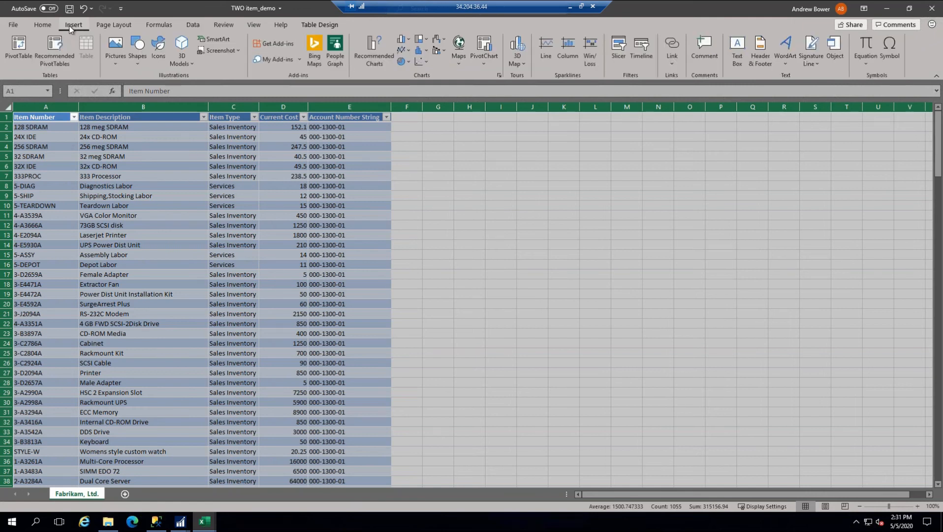
left_click(19, 58)
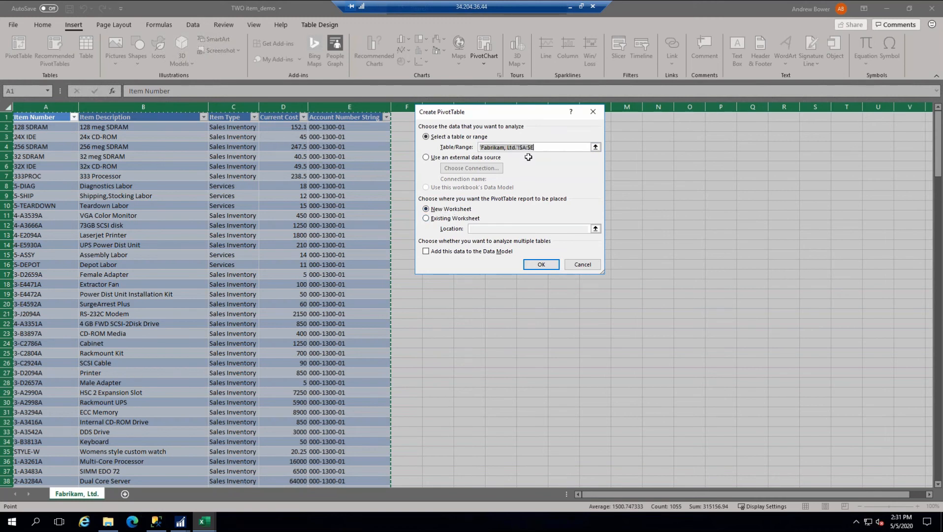
left_click(541, 265)
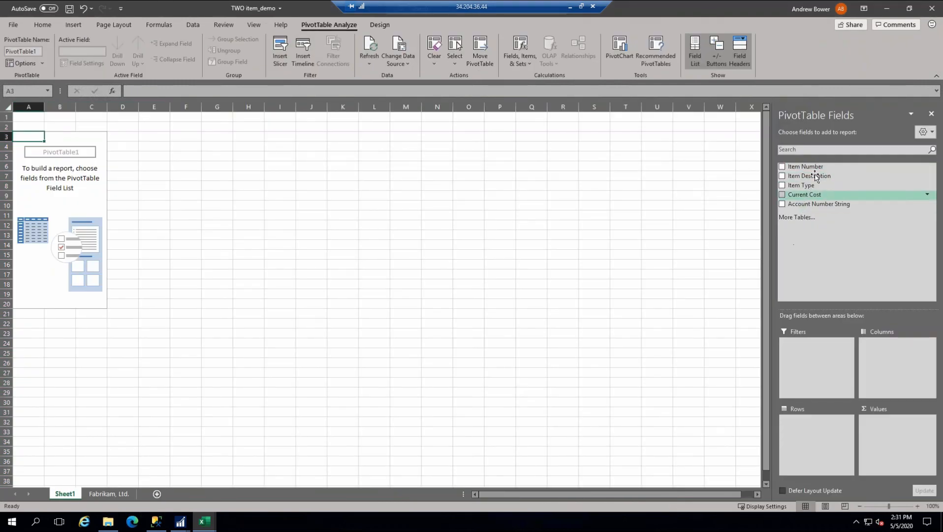
Lay out the PivotTable with a count of Item Number as values, Item Type as rows and Account Number String as columns
left_click_drag(808, 167, 817, 438)
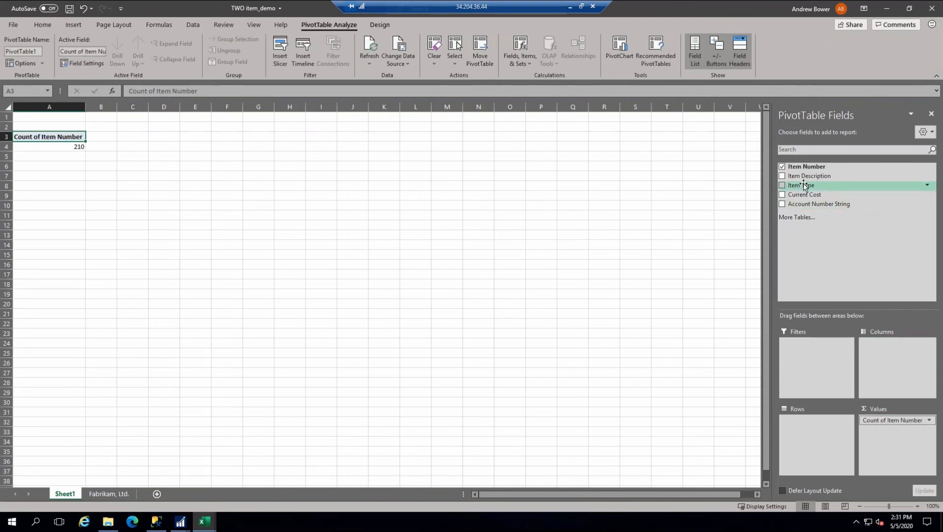
left_click_drag(806, 187, 803, 421)
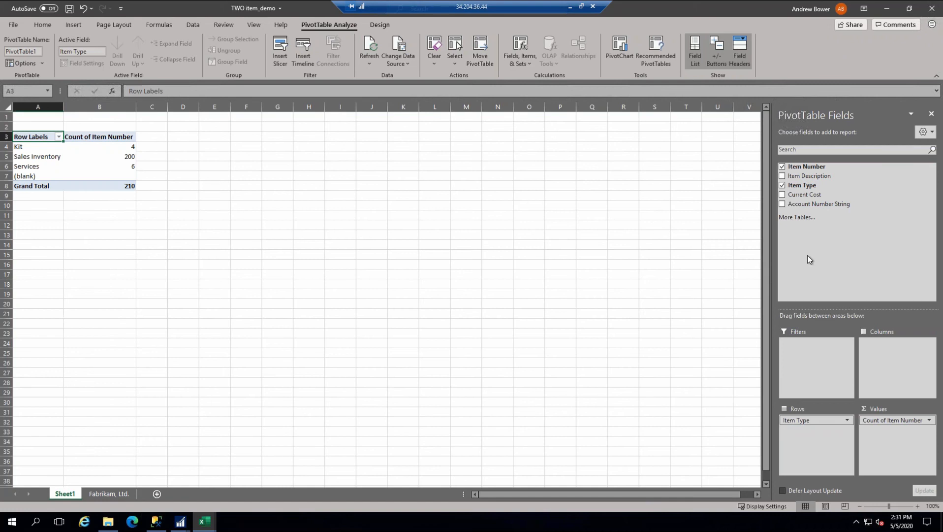
left_click_drag(815, 204, 895, 355)
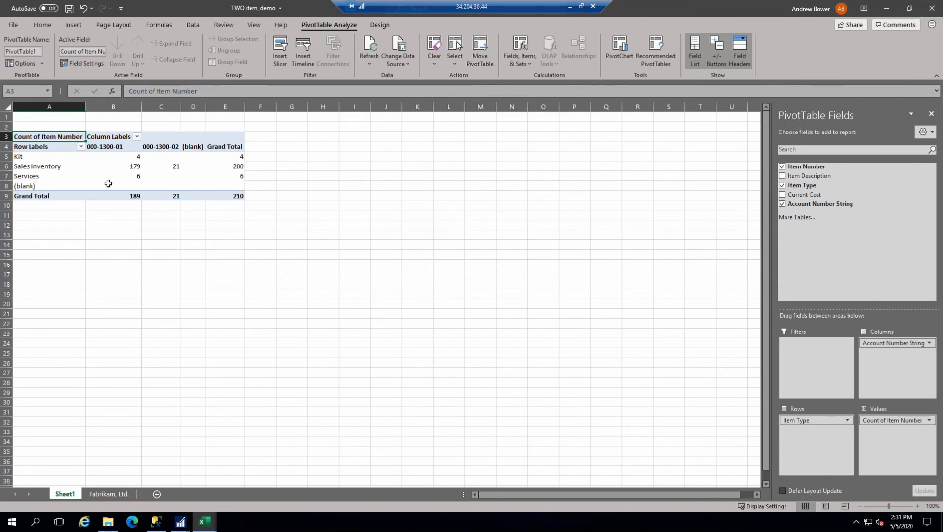
Examine the PivotTable's item counts per account, including Sales Inventory under 000-1300-02, and return to the Fabrikam, Ltd. sheet
left_click(172, 169)
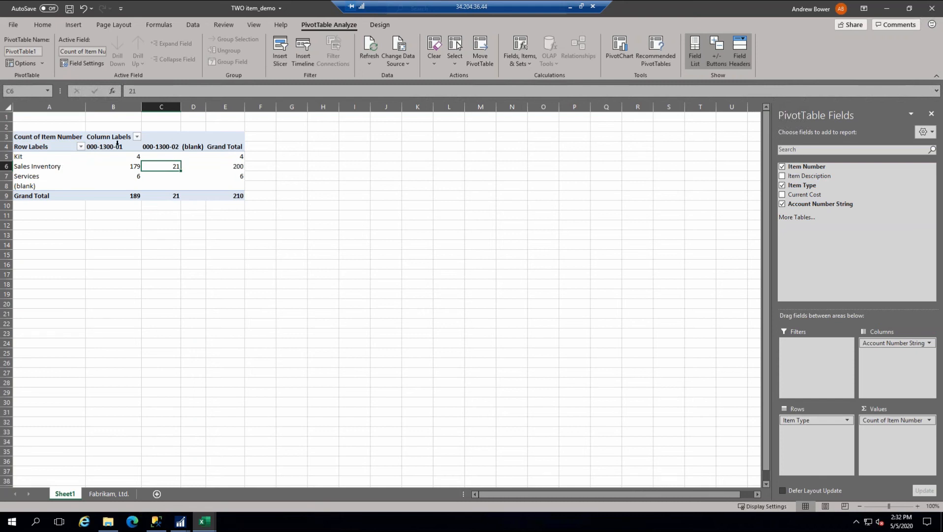
left_click(131, 146)
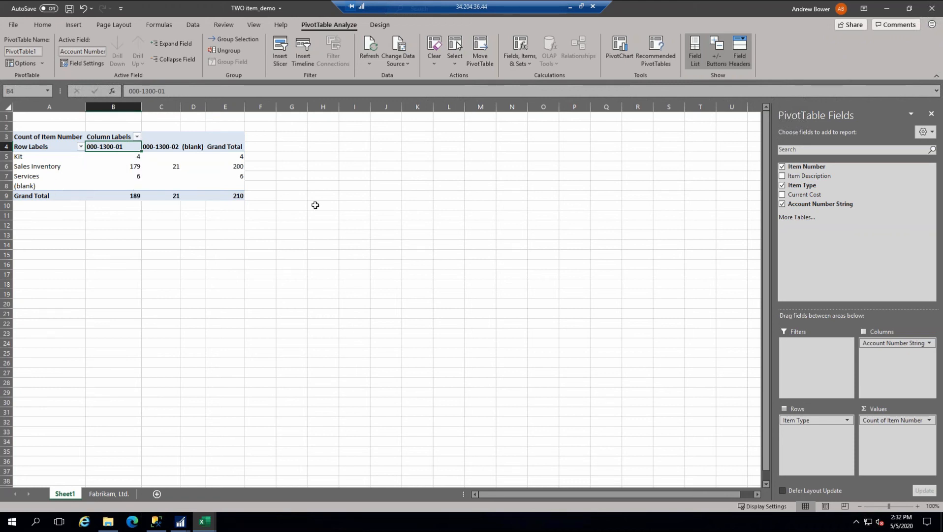
left_click(292, 217)
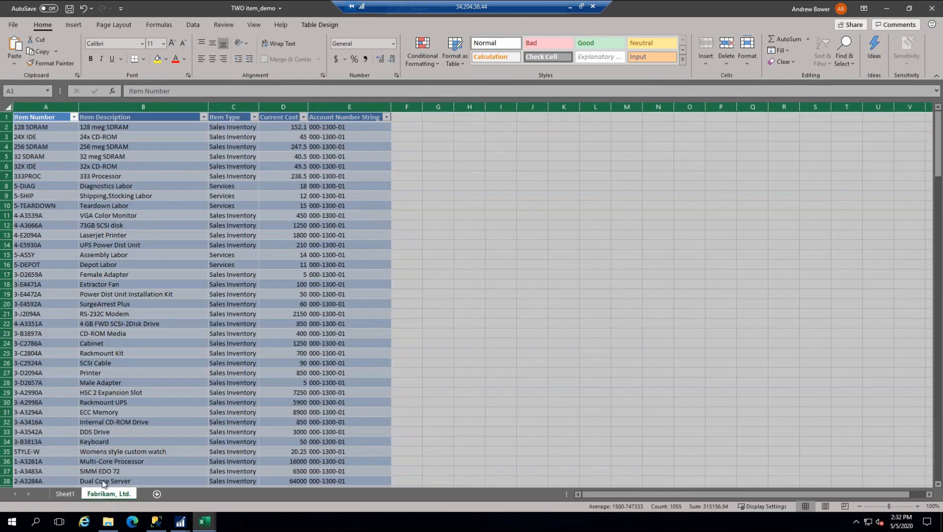
Insert a PivotChart based on columns A to E of the Fabrikam, Ltd. sheet, placing it at cell A19 of Sheet1
left_click(110, 493)
left_click(73, 25)
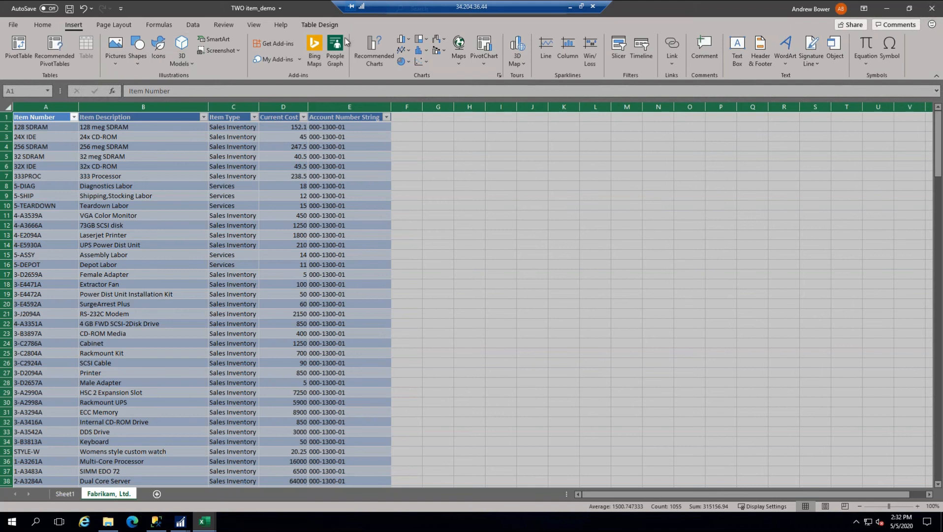
left_click(484, 49)
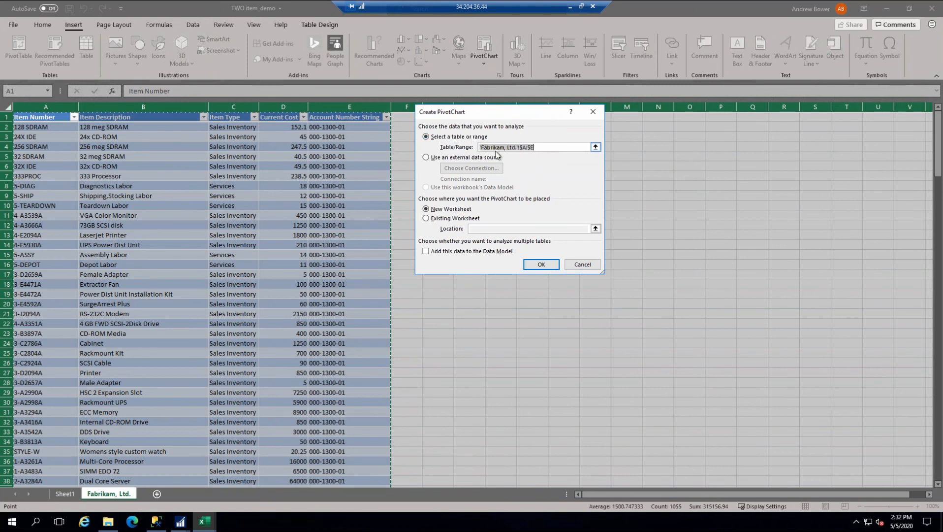
left_click(434, 219)
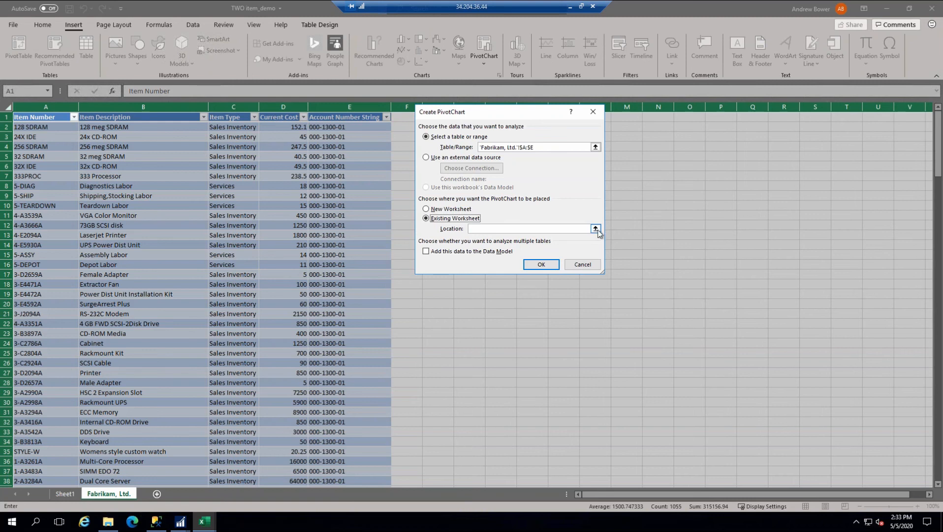
left_click(595, 229)
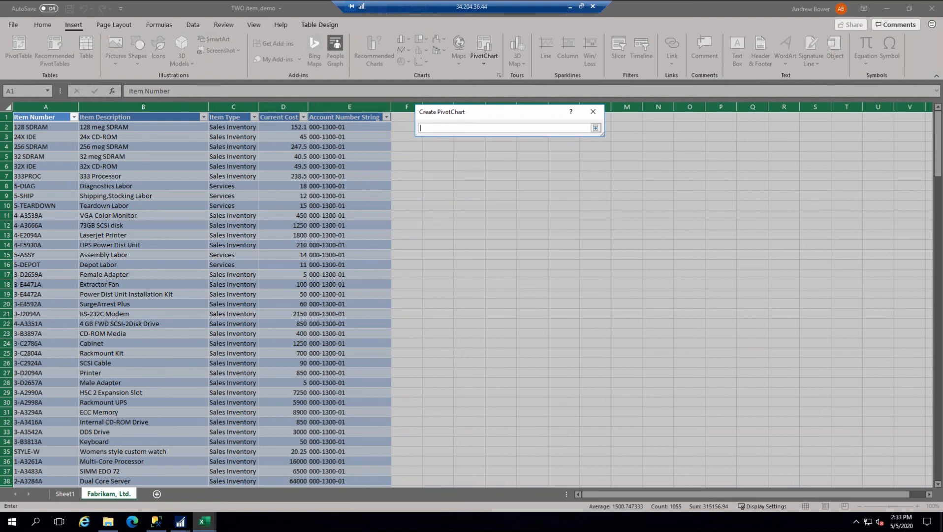
left_click(65, 494)
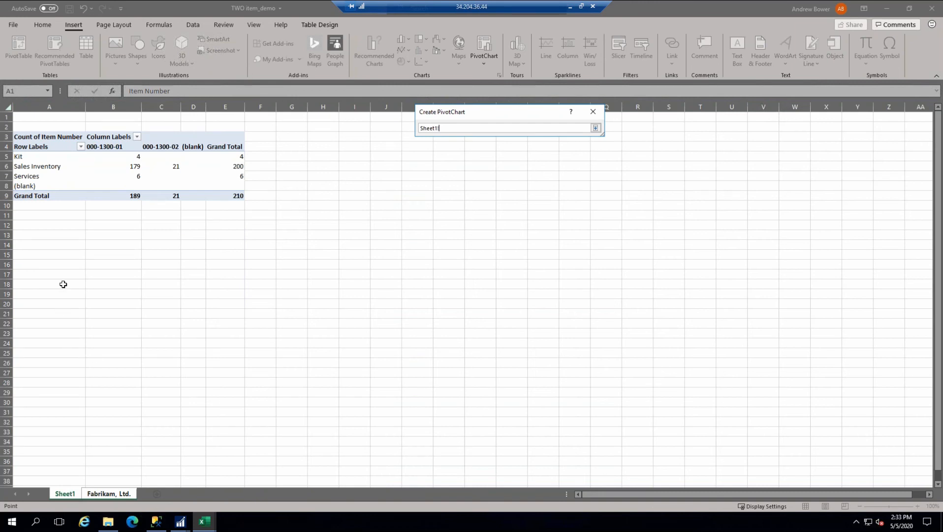
left_click(40, 293)
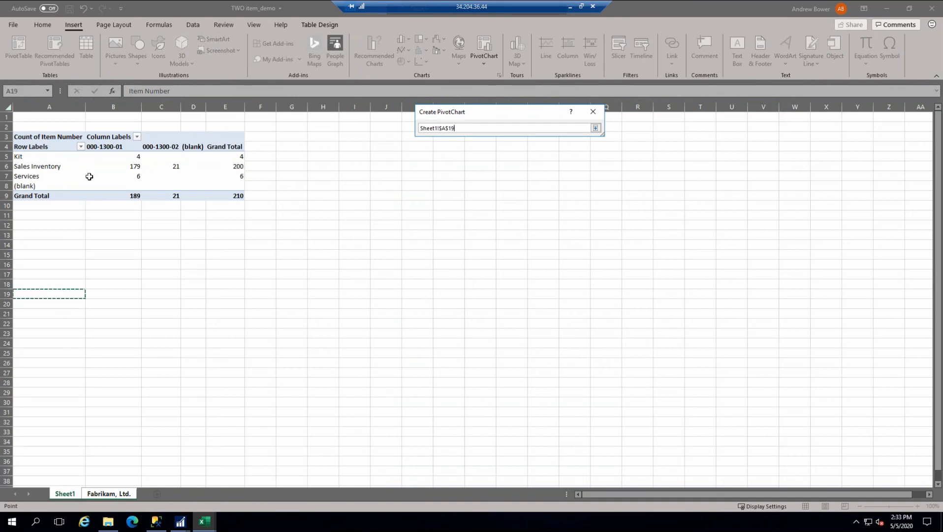
left_click(596, 128)
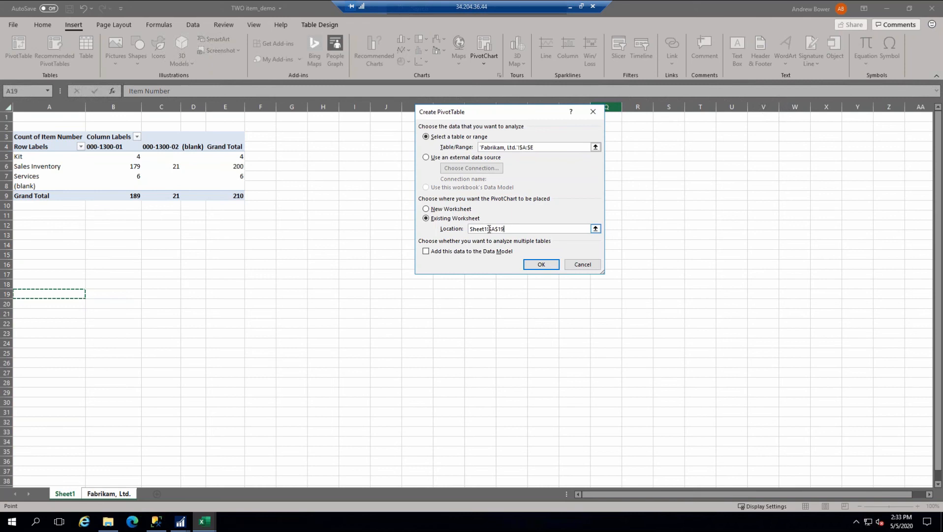
left_click(542, 265)
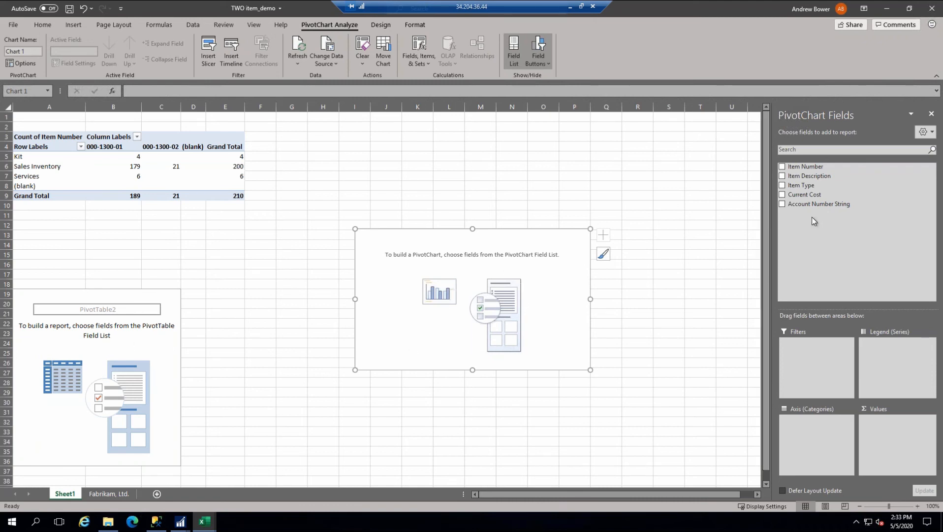
Chart the sum of Current Cost with Item Number as the axis, and filter it to the top 10 items by Sum of Current Cost
left_click_drag(805, 167, 815, 437)
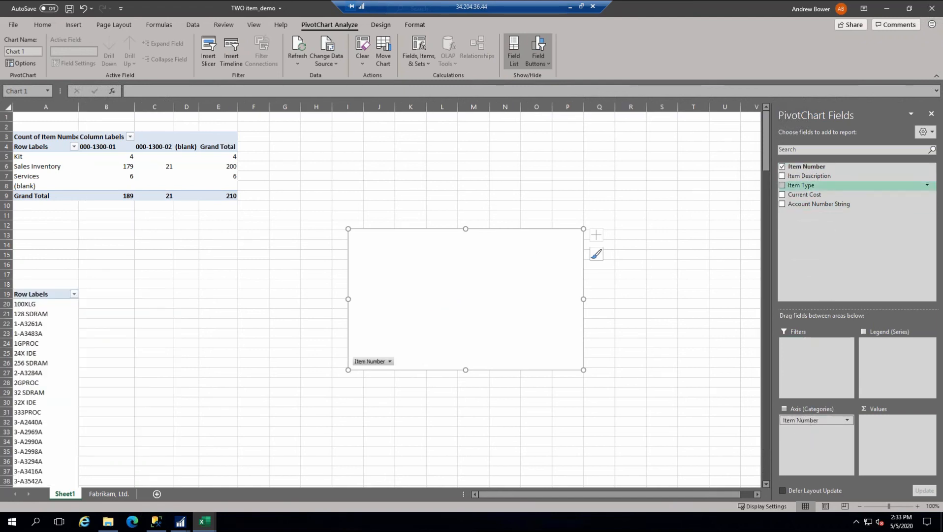
left_click_drag(808, 198, 905, 437)
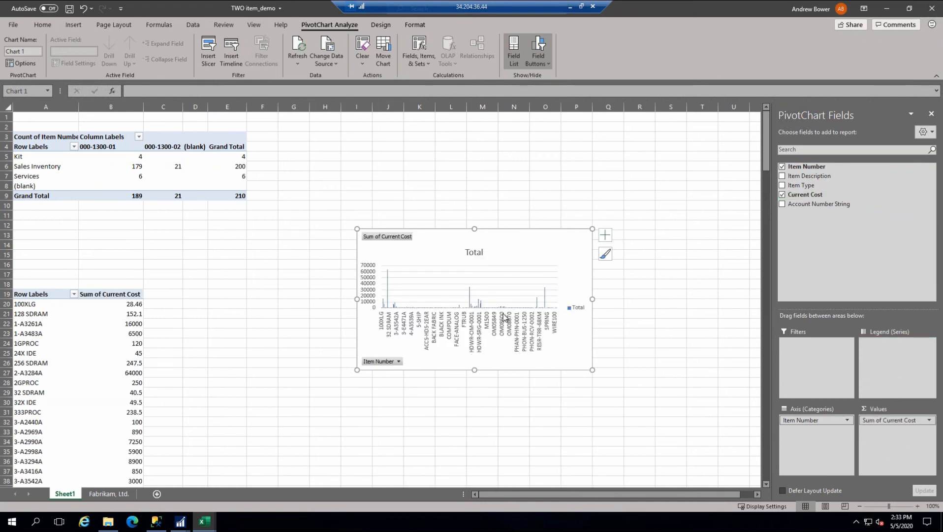
left_click(74, 295)
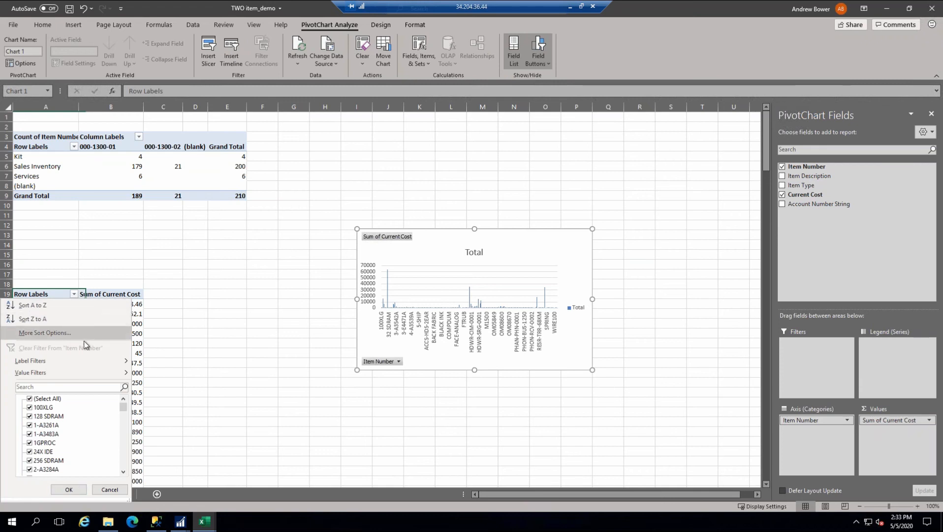
mouse_move(105, 374)
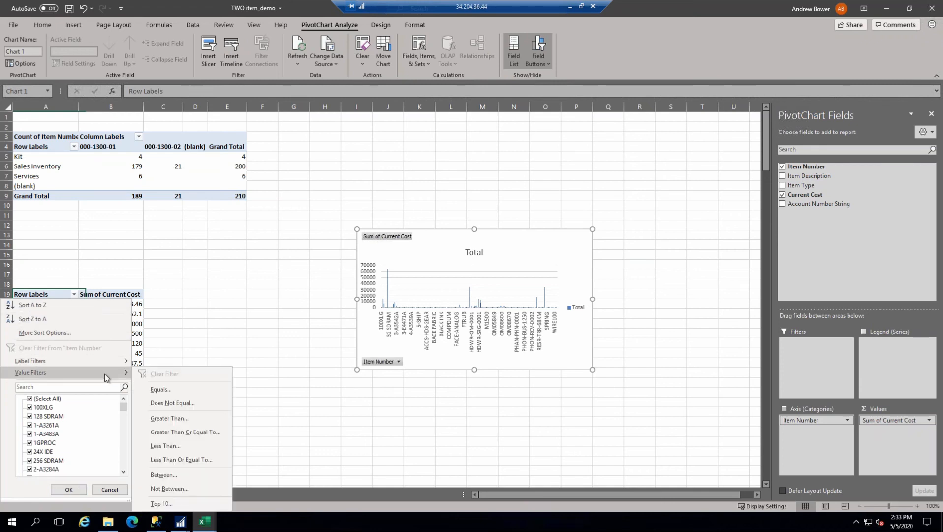
left_click(184, 505)
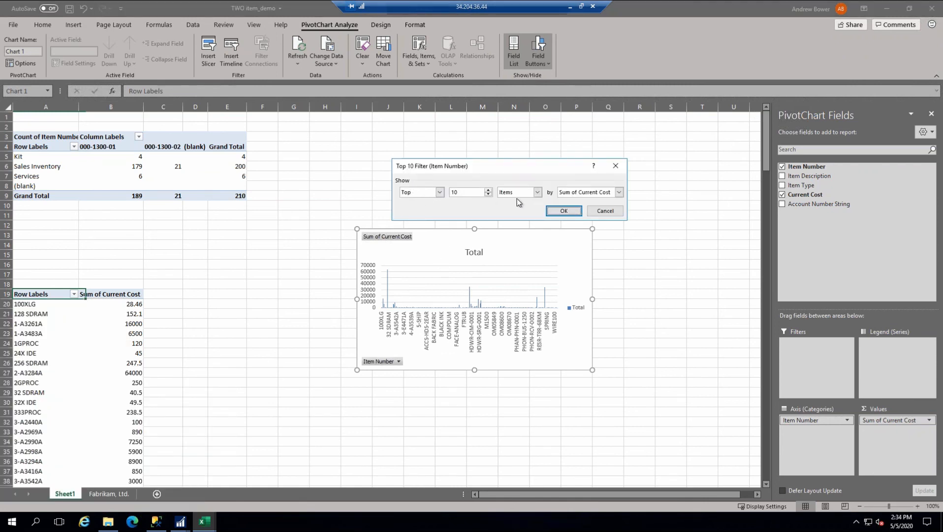
left_click(564, 212)
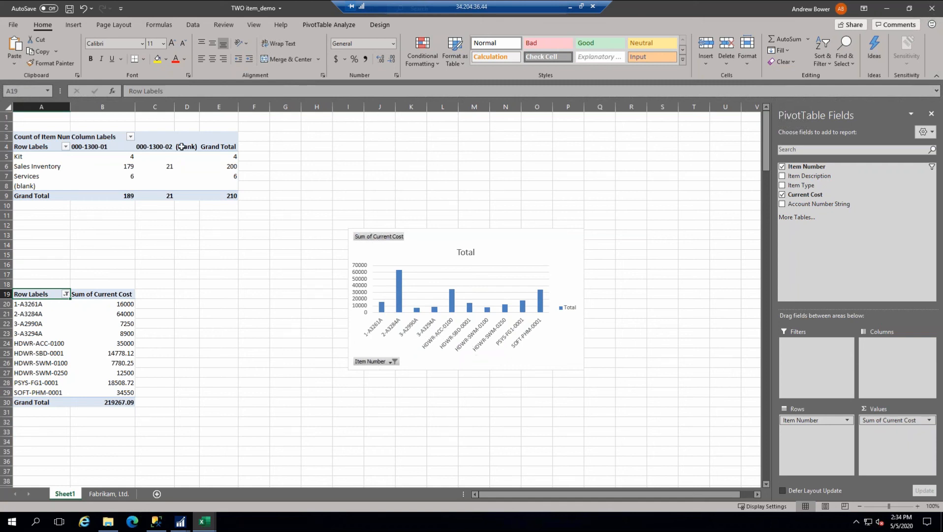
Sort the PivotChart's item numbers in descending order by Sum of Current Cost
left_click(193, 24)
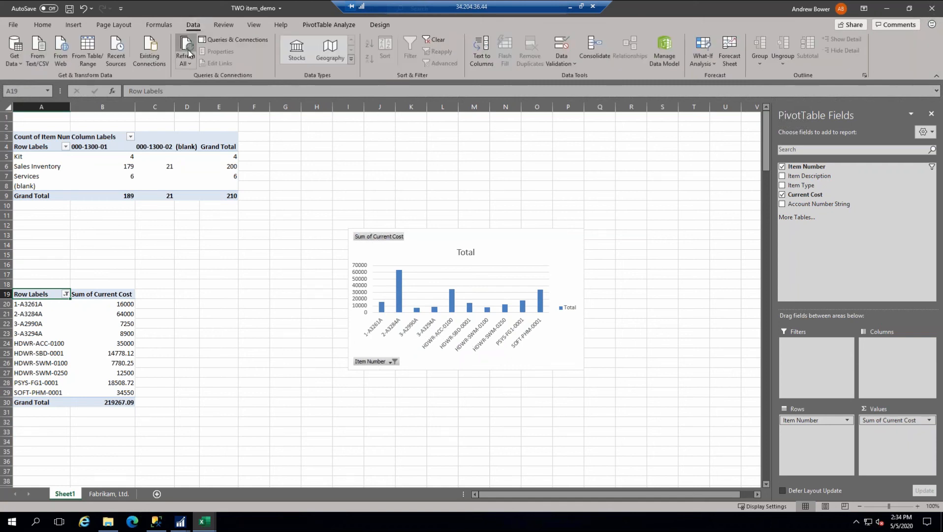
left_click(318, 333)
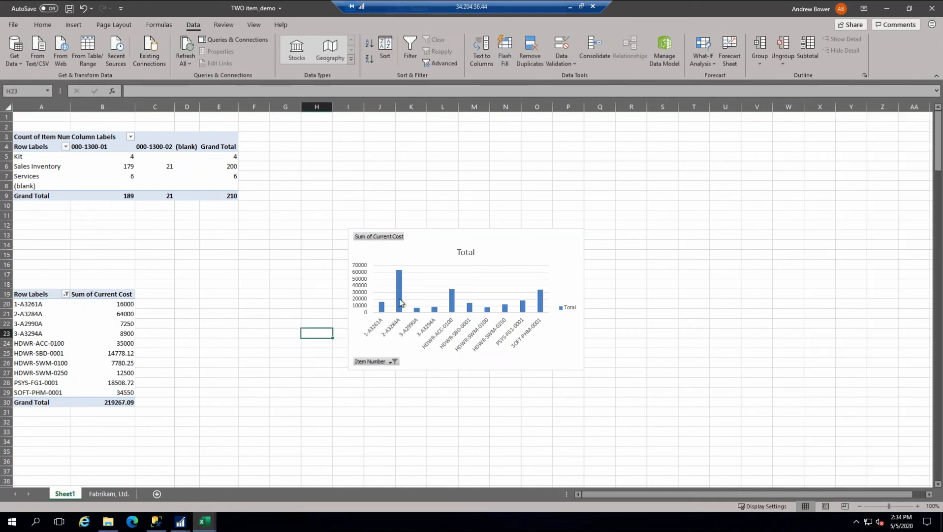
left_click(433, 243)
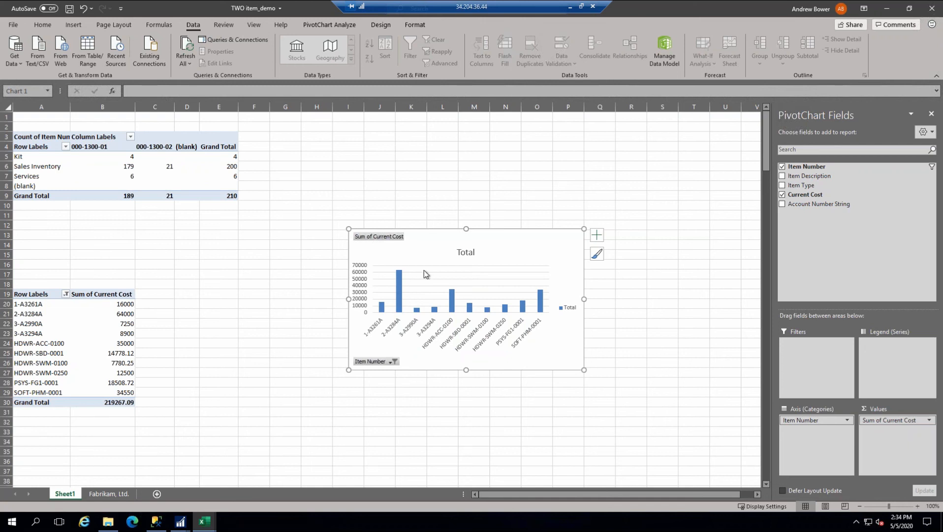
left_click(66, 294)
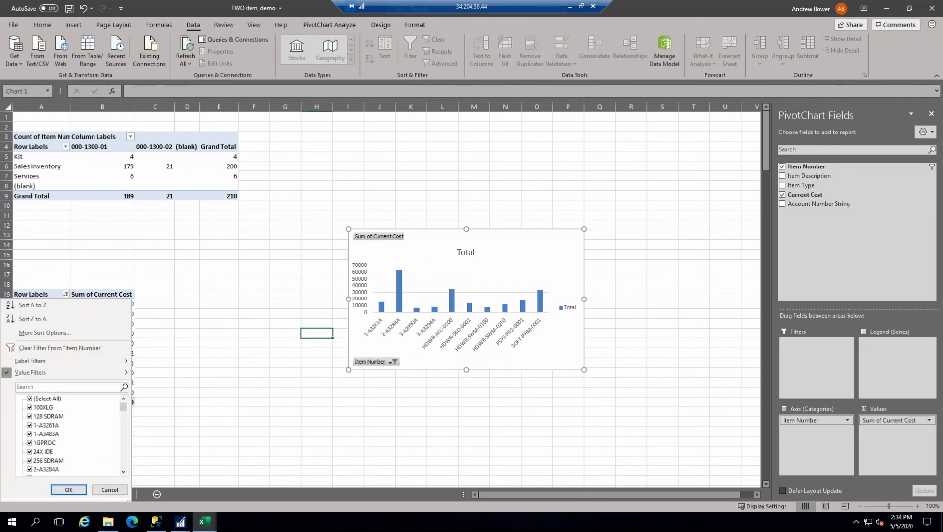
left_click(45, 333)
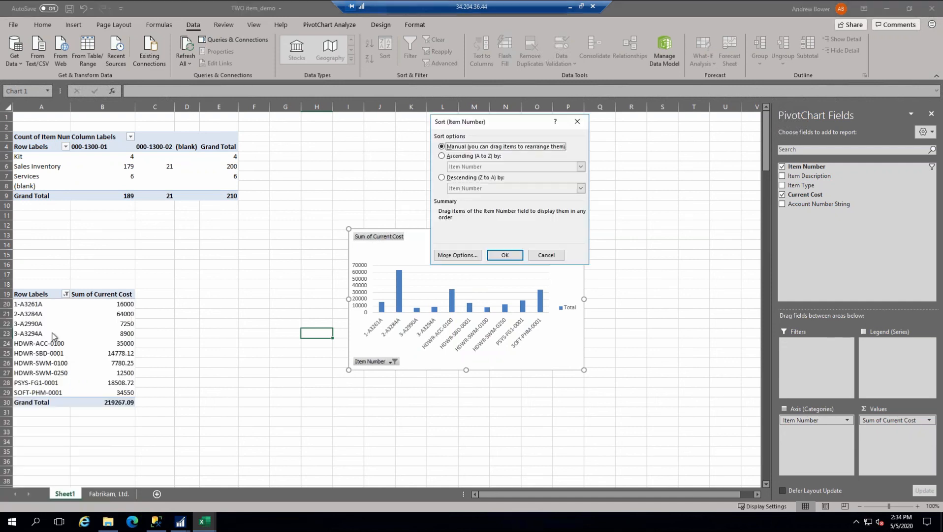
left_click(442, 178)
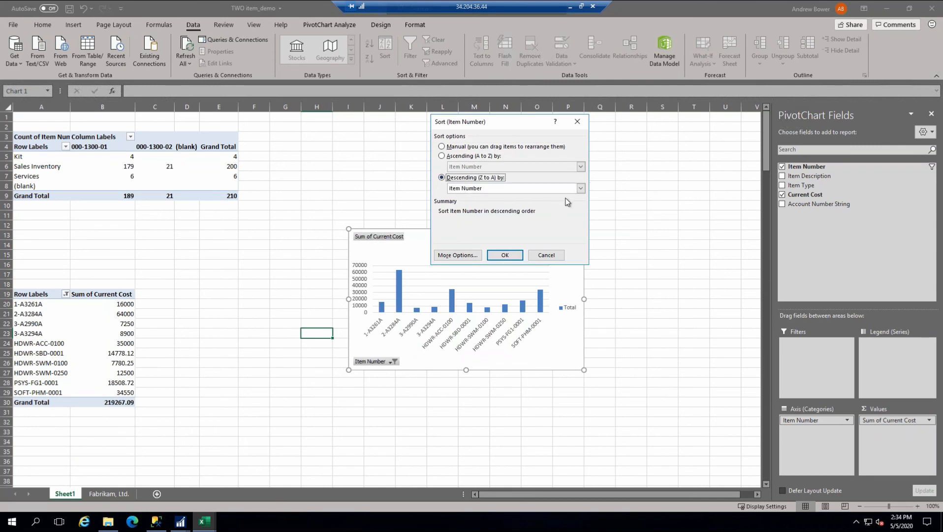
left_click(581, 188)
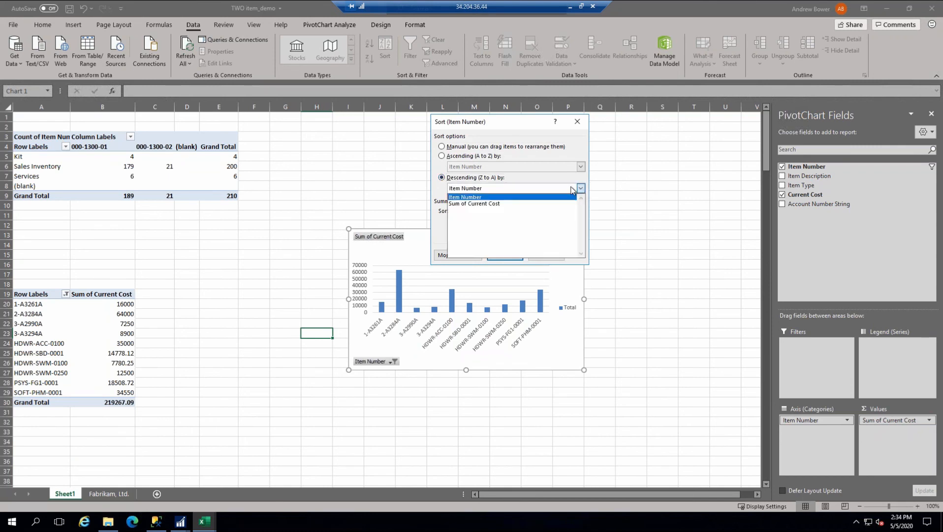
left_click(500, 203)
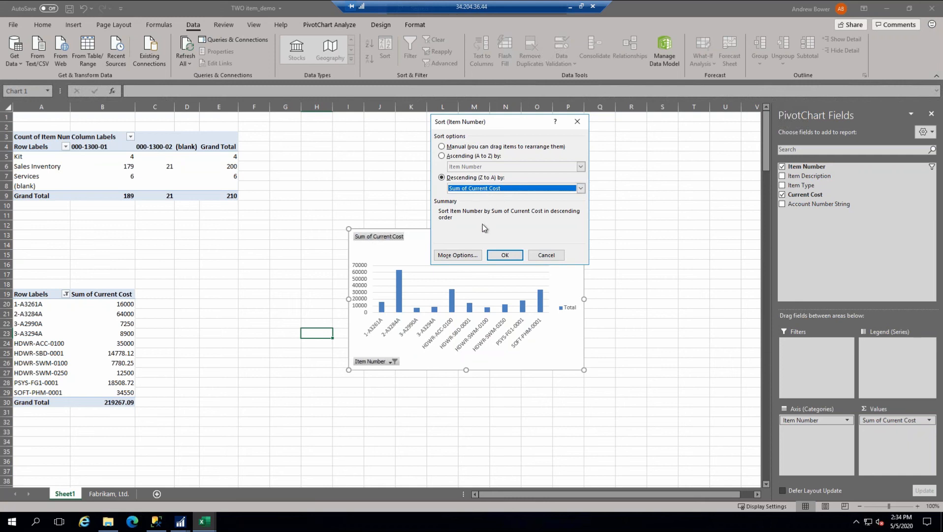
left_click(505, 255)
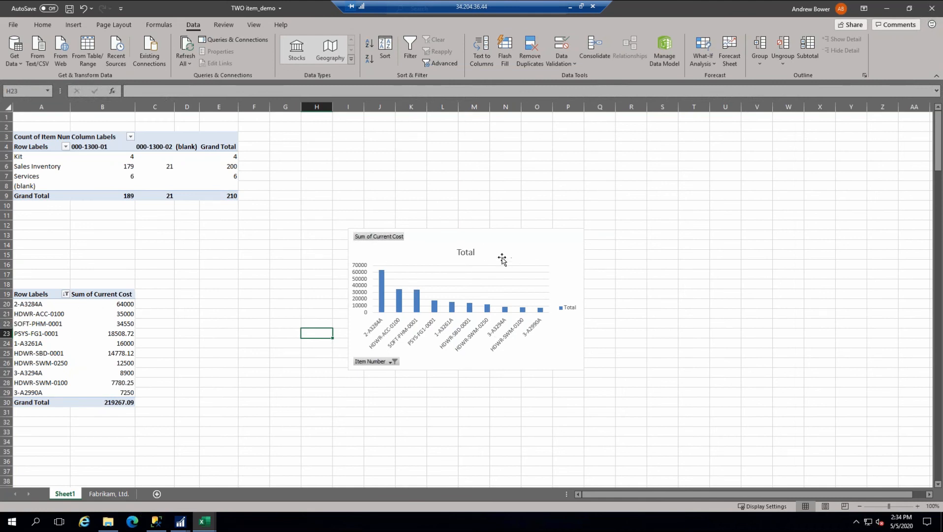
Move the PivotChart up beside the item count PivotTable and apply the chart style with blue gradient columns and a bold title
left_click_drag(491, 253, 413, 154)
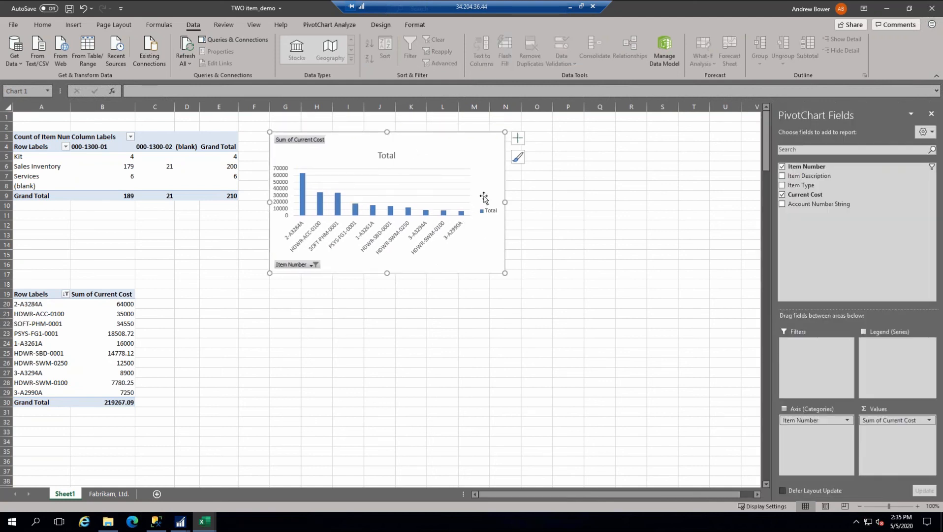
left_click(518, 157)
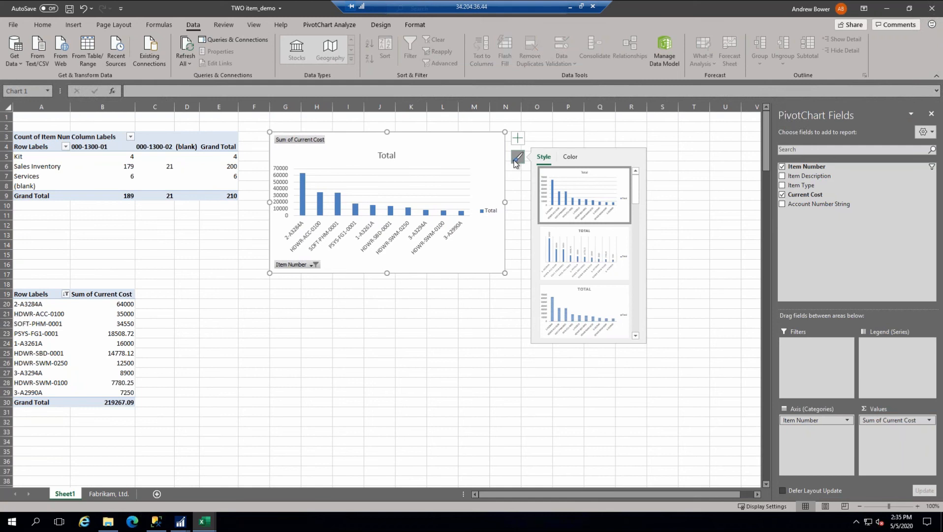
left_click_drag(636, 196, 639, 232)
left_click(590, 263)
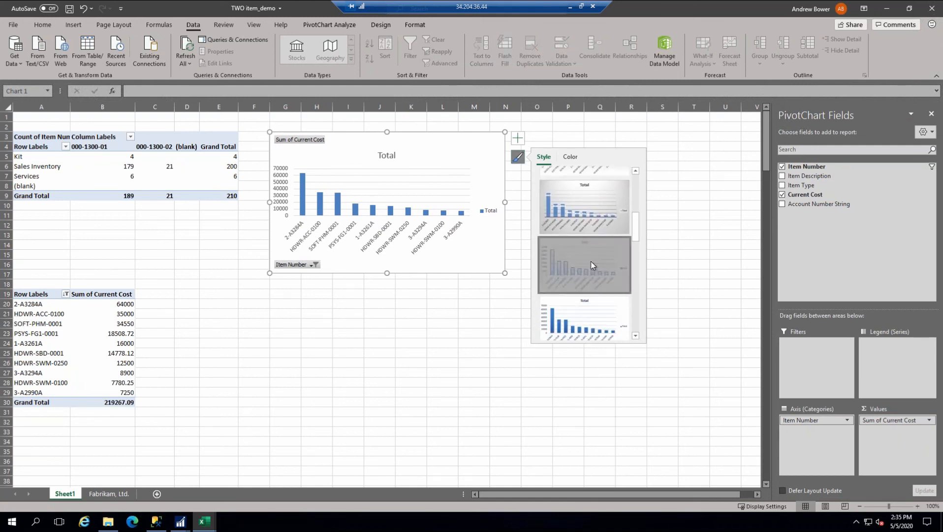
left_click(595, 331)
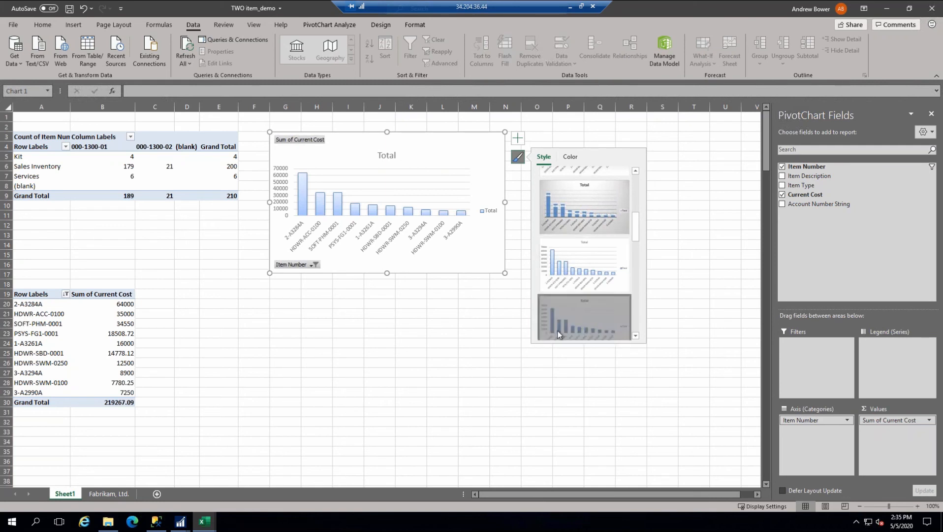
left_click(380, 313)
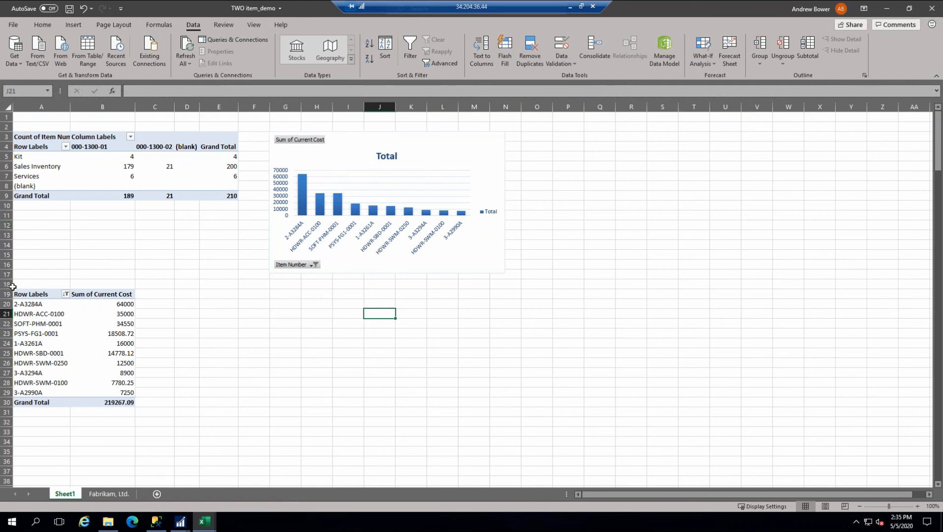
Hide rows 18 to 31 of Sheet1, which contain the PivotTable behind the cost chart
left_click_drag(7, 284, 8, 413)
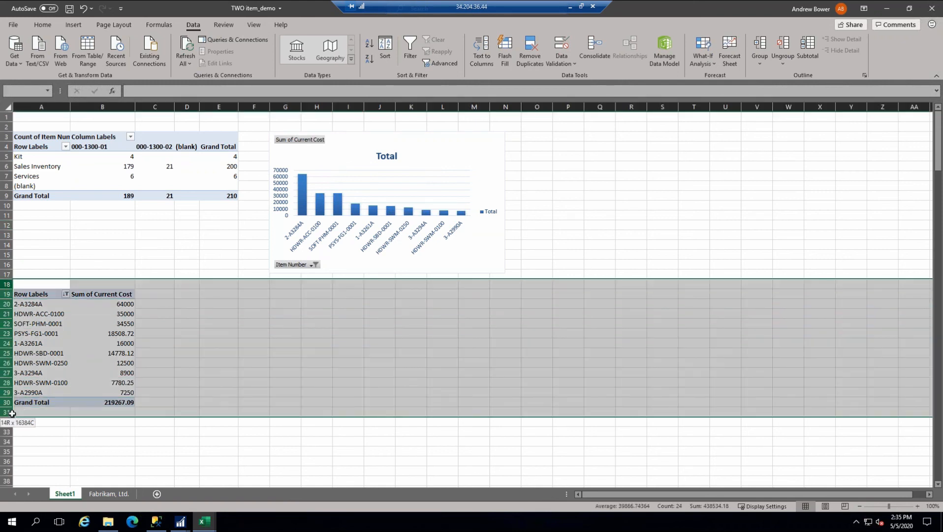
right_click(8, 373)
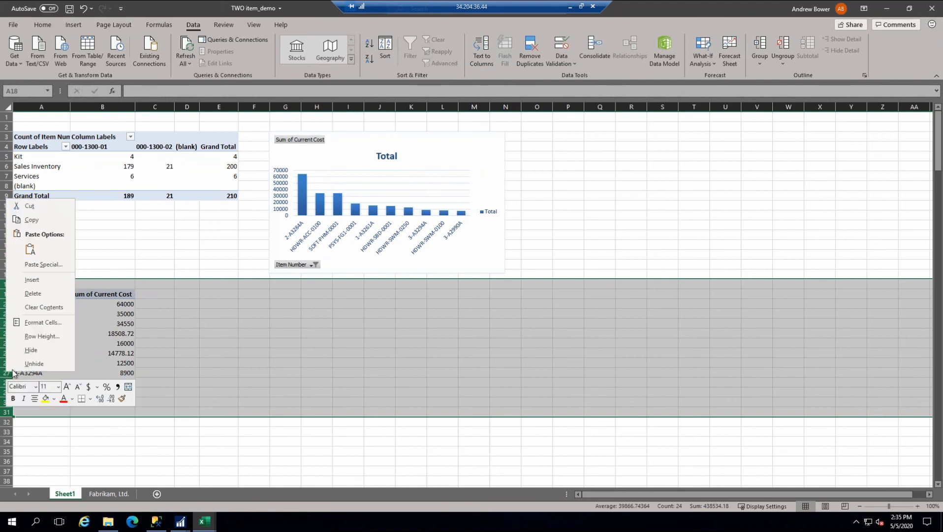
left_click(50, 350)
left_click(203, 331)
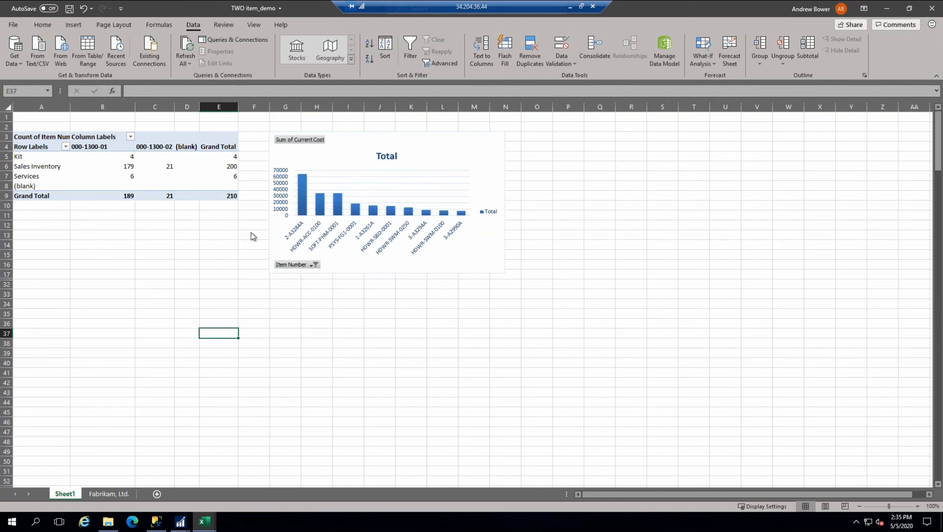
Review the source item data on the Fabrikam, Ltd. sheet and return to Sheet1
left_click(119, 493)
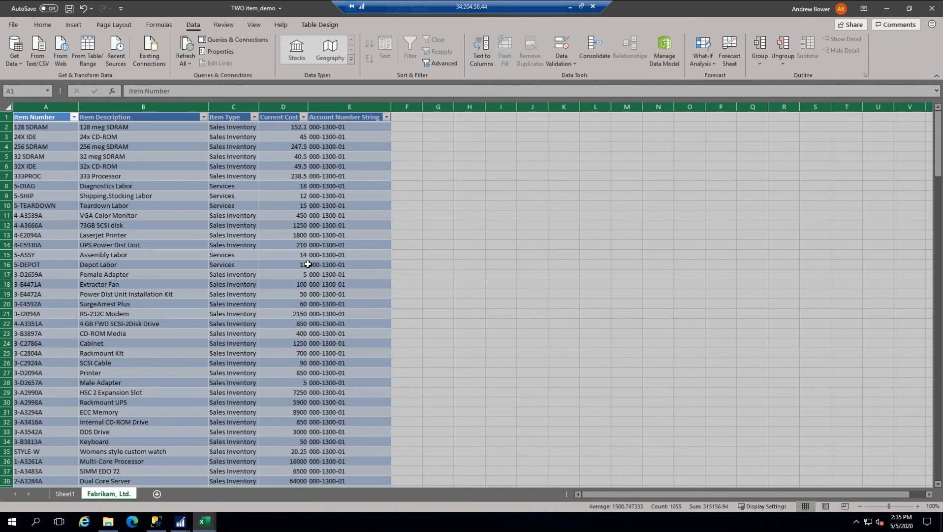
left_click(64, 493)
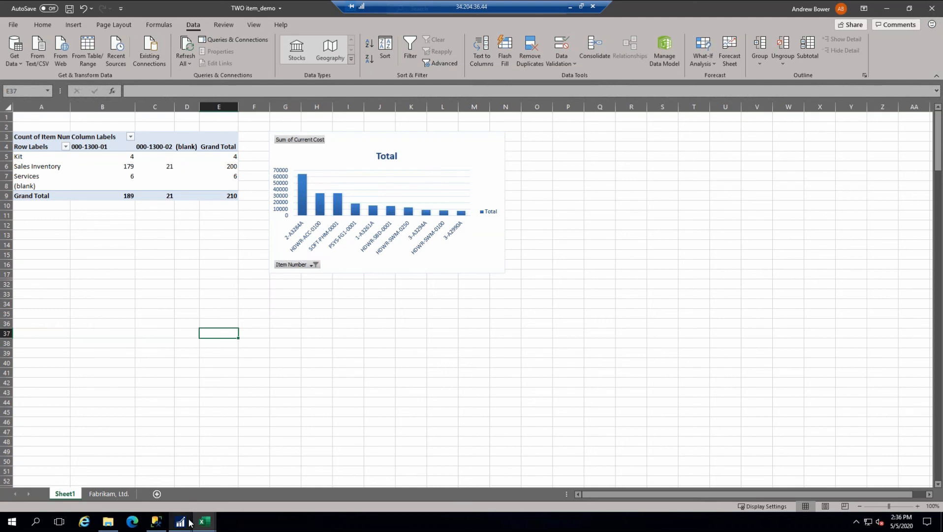
left_click(374, 391)
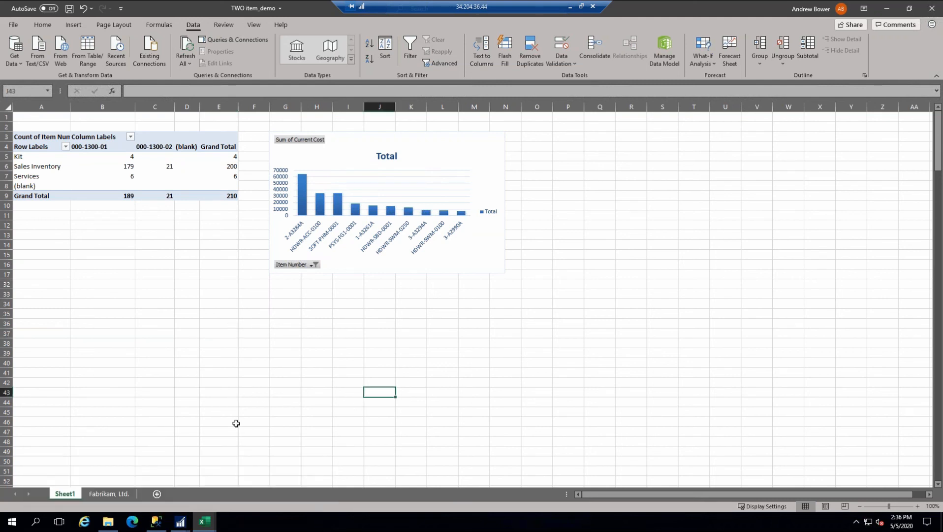
Switch to Microsoft Dynamics GP and load the ITEM_DEMO report in Excel Report Builder
mouse_move(181, 522)
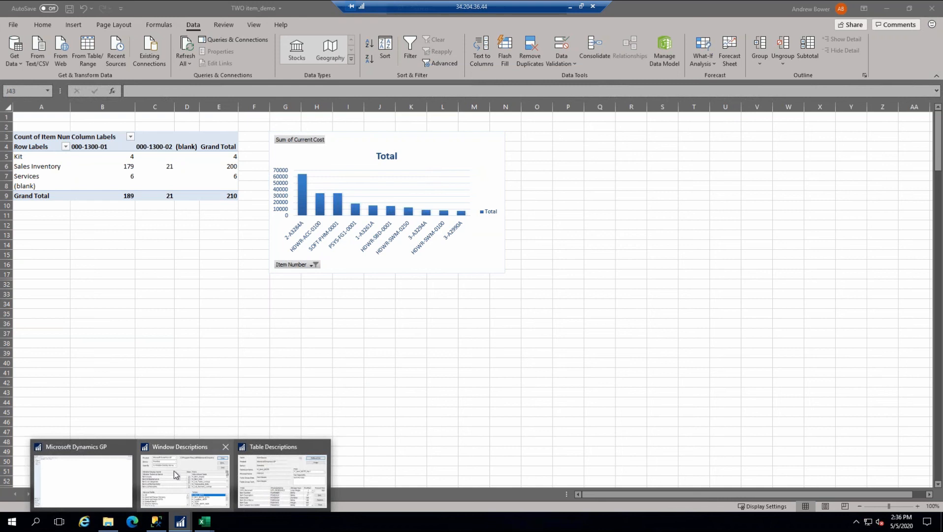
left_click(81, 466)
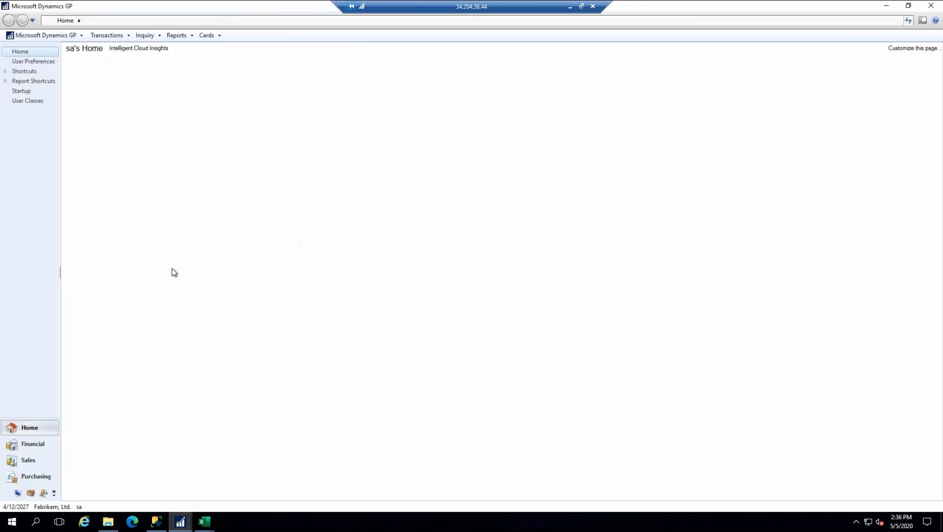
left_click(45, 37)
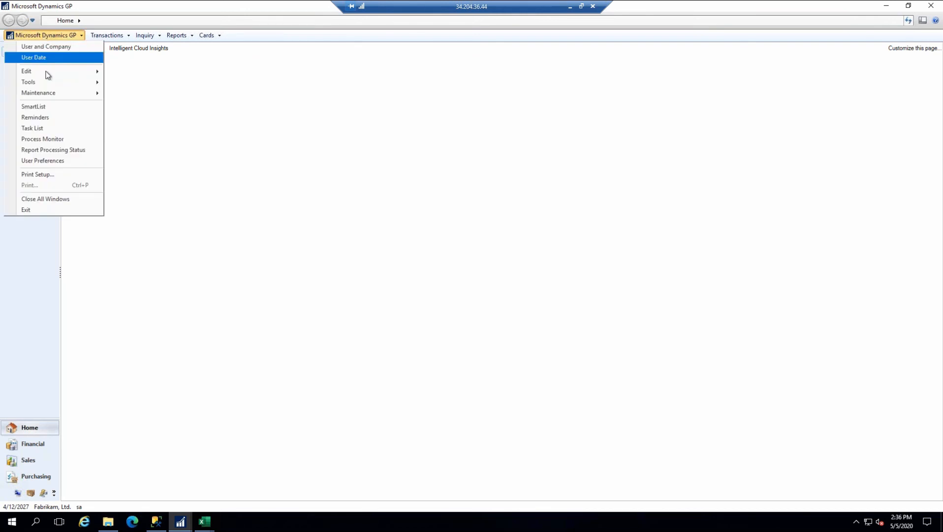
mouse_move(73, 84)
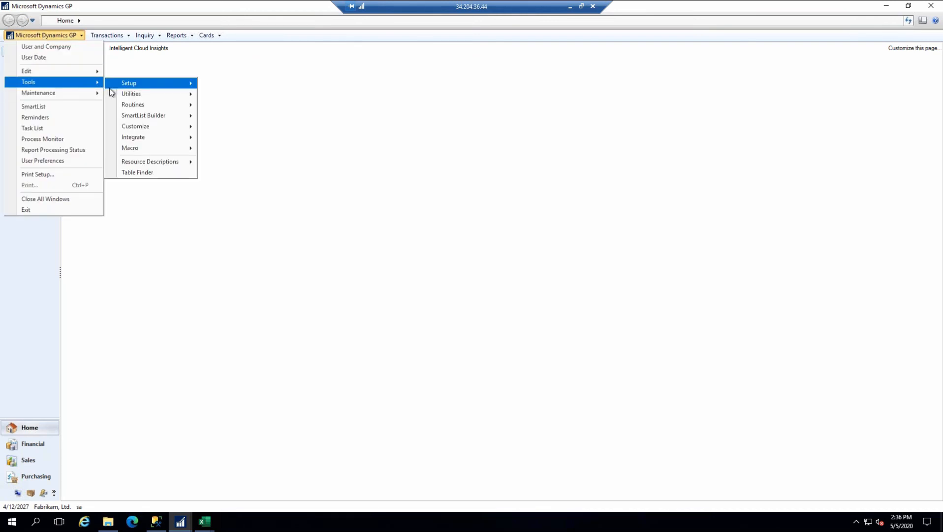
mouse_move(159, 139)
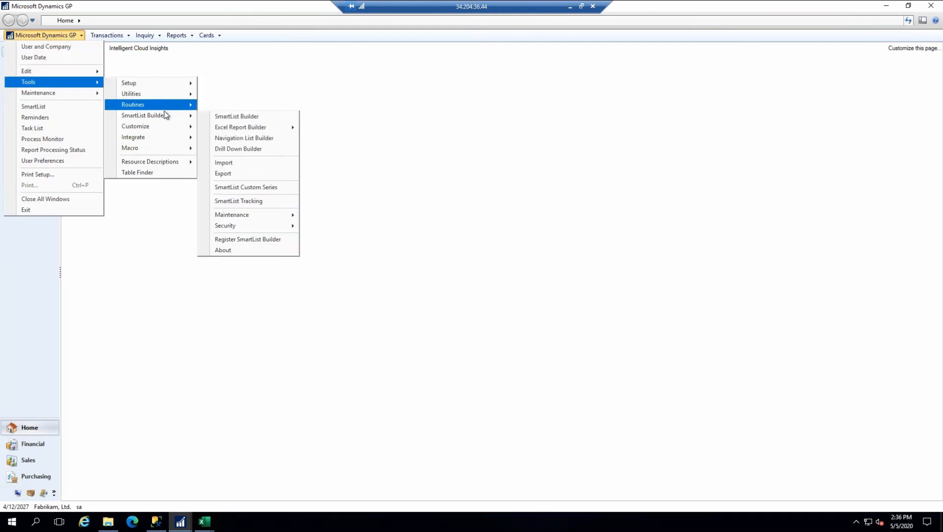
mouse_move(194, 121)
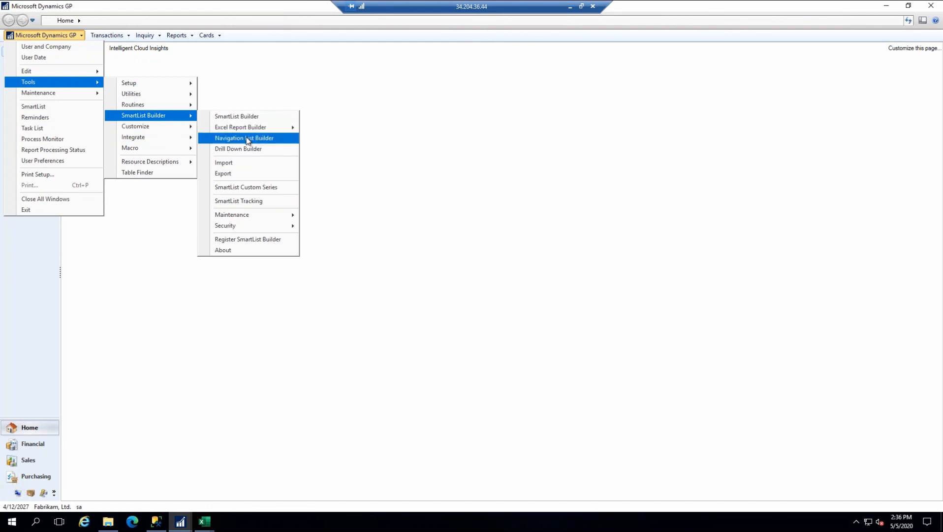
mouse_move(274, 131)
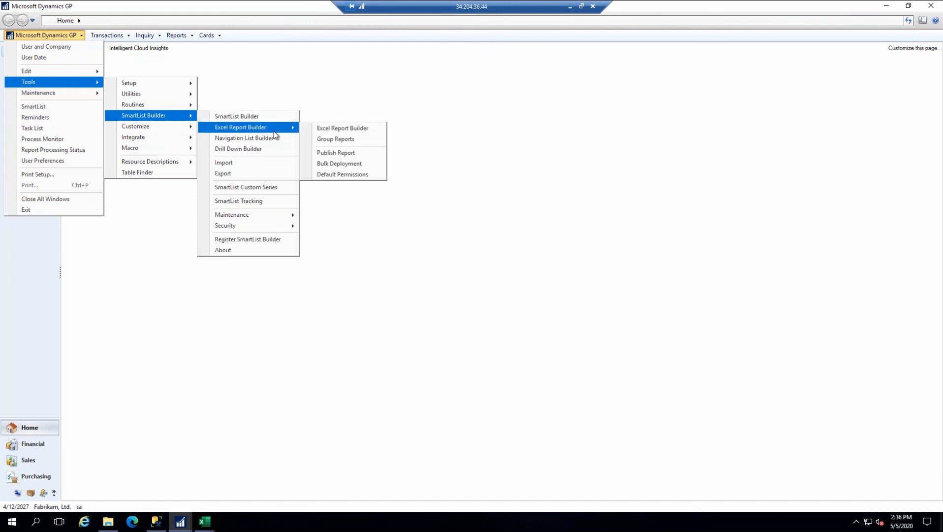
left_click(335, 130)
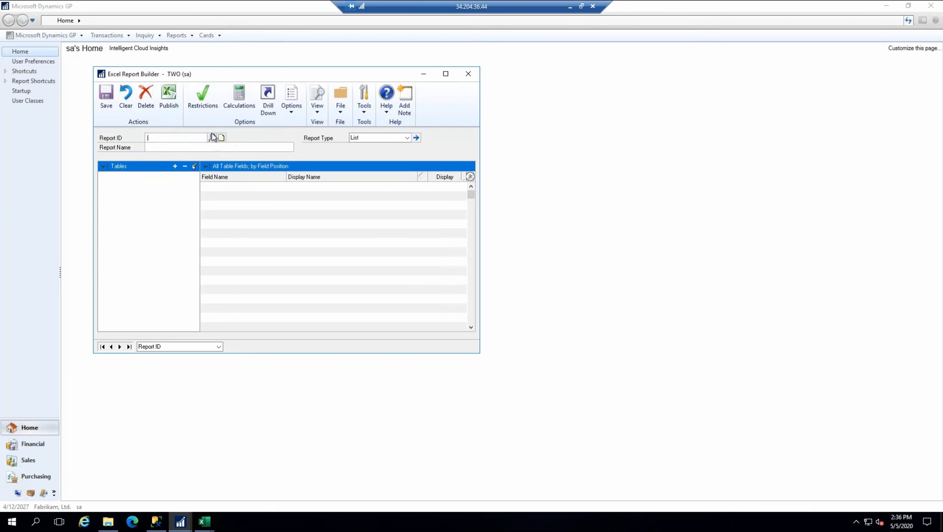
left_click(216, 139)
double_click(247, 223)
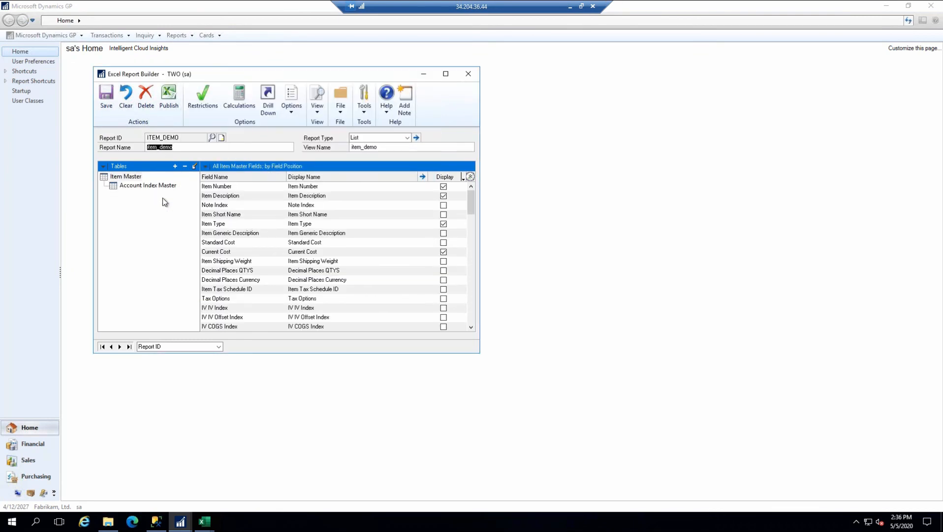
Display the Note Index and Item Short Name fields in the ITEM_DEMO report and open its publishing settings
left_click(444, 205)
left_click(443, 214)
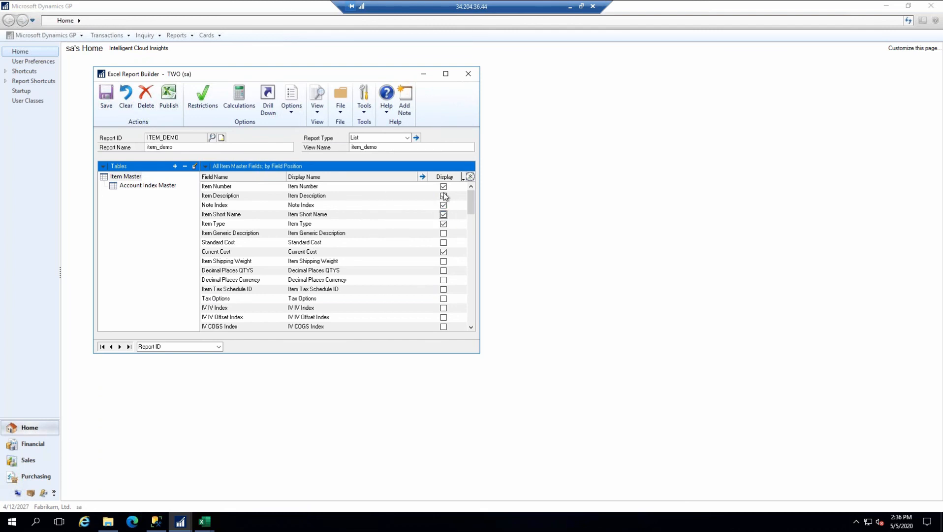
left_click(169, 99)
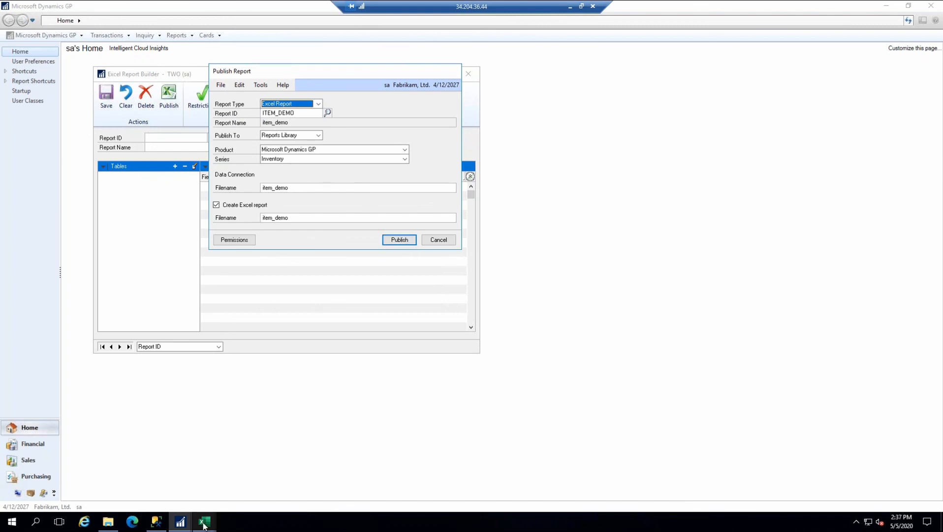
Switch to Excel, save and close the TWO item_demo workbook, and minimize the overstocked items workbook
left_click(204, 521)
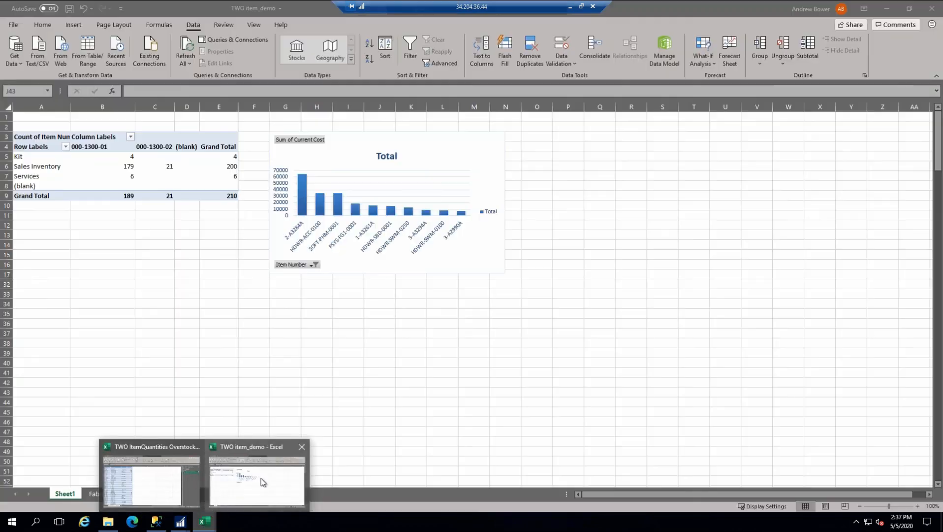
left_click(261, 478)
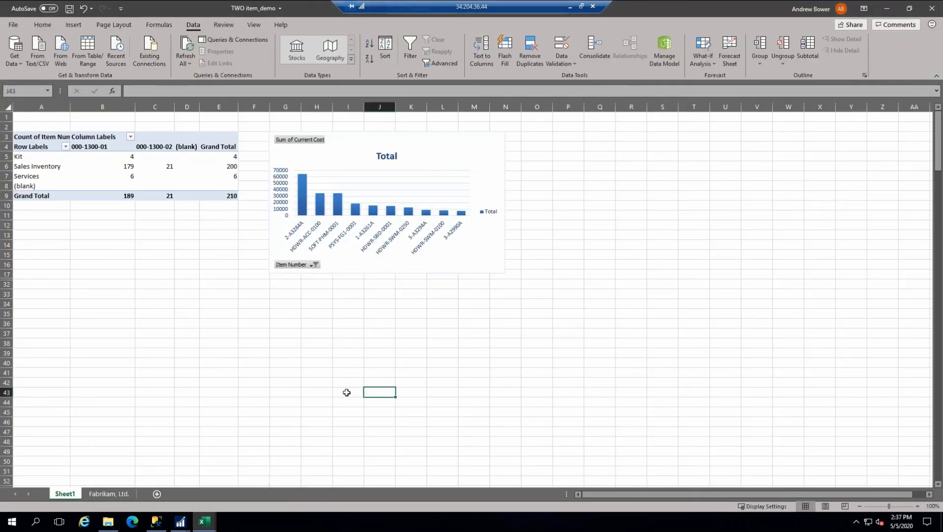
left_click(352, 388)
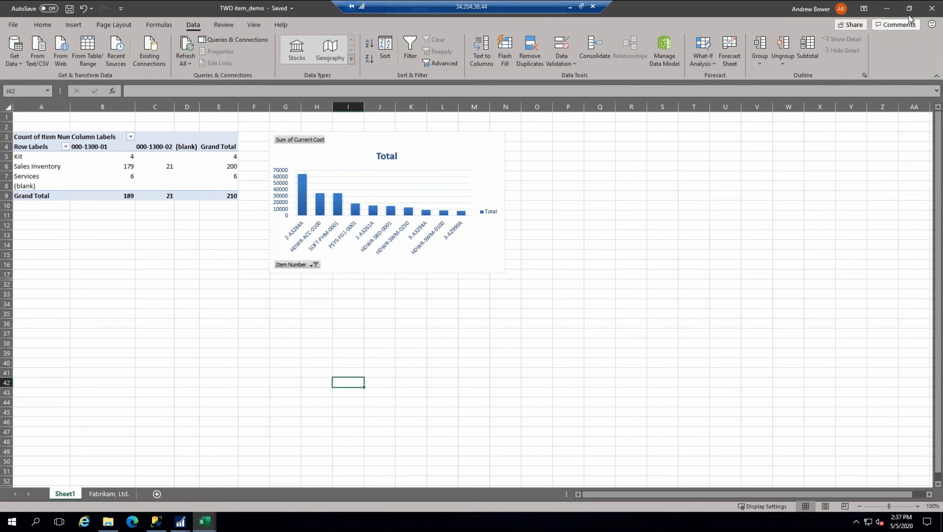
left_click(932, 8)
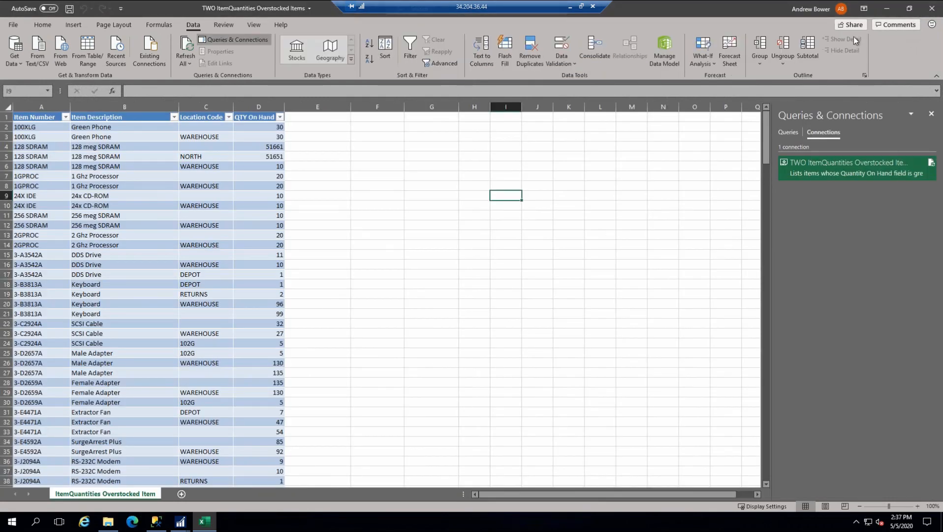
left_click(887, 7)
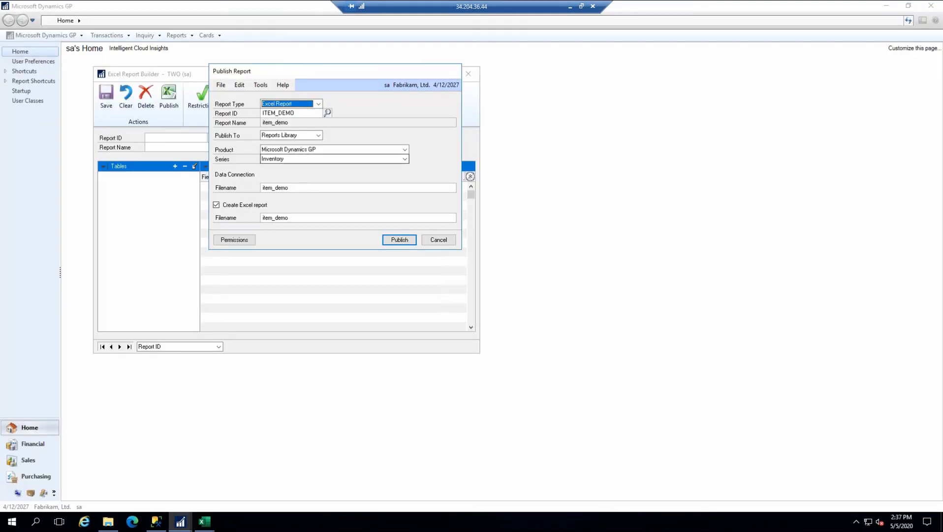
Publish ITEM_DEMO to the Reports Library as an Inventory report and open the new TWO item_demo workbook from the Inventory folder
left_click(400, 242)
left_click(108, 521)
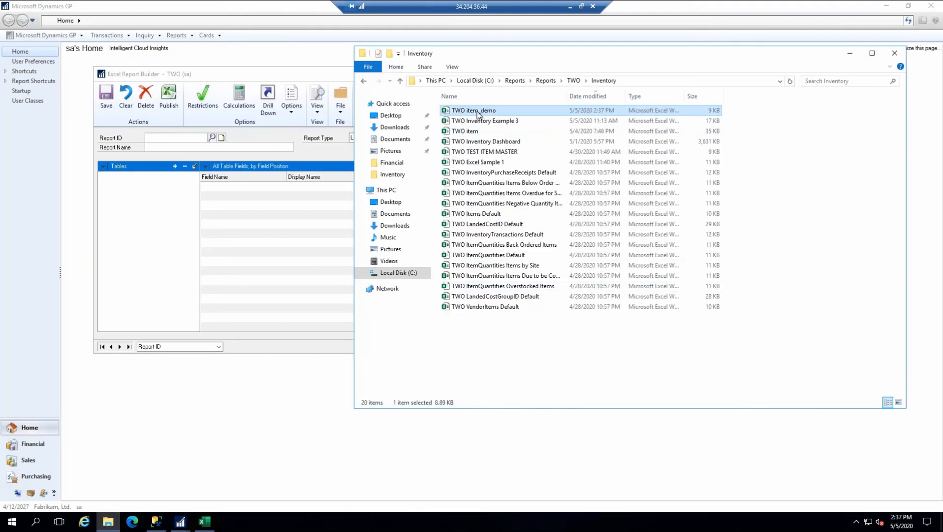
double_click(477, 111)
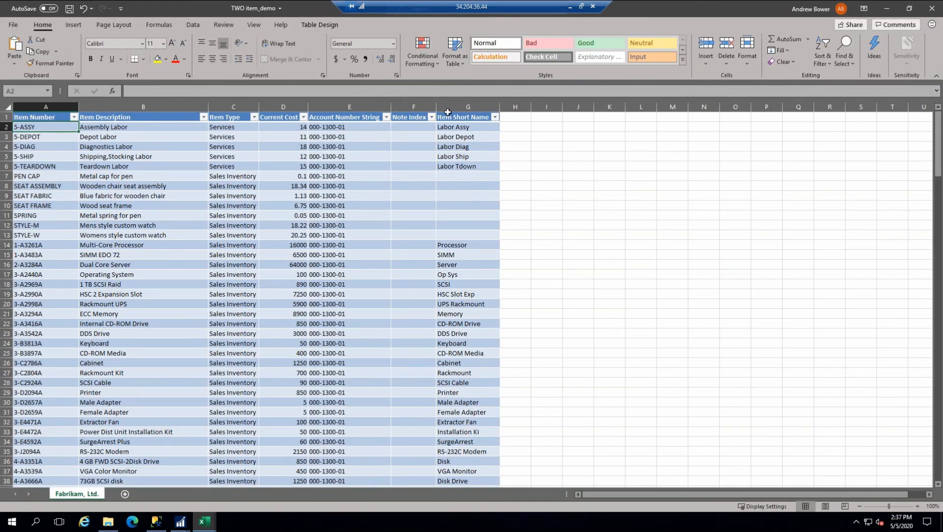
Examine the Note Index and Item Short Name columns and show the workbook's data connections
left_click_drag(417, 106, 468, 105)
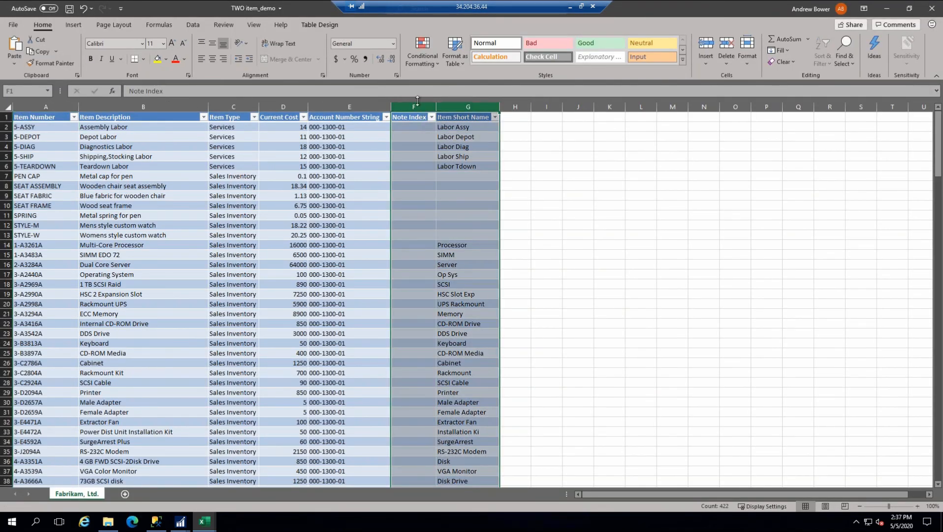
left_click(547, 167)
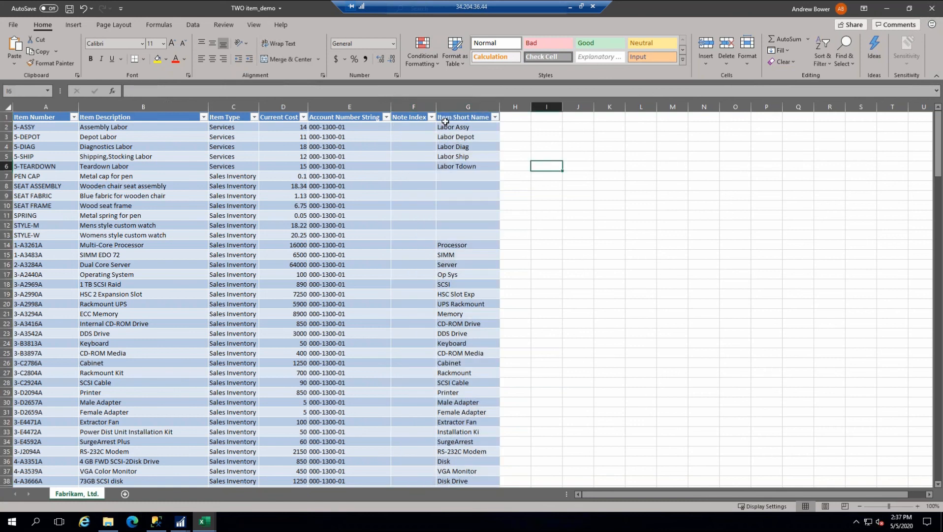
left_click(193, 24)
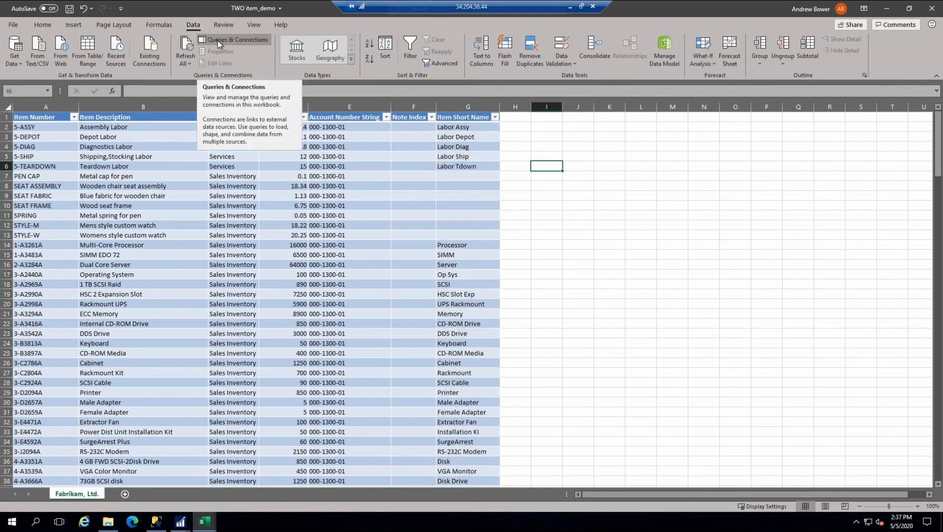
left_click(218, 40)
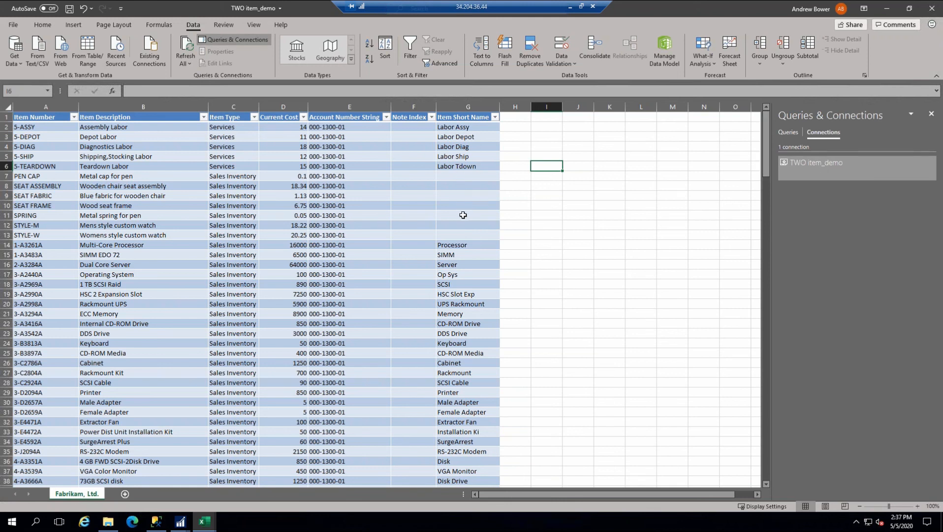
left_click(475, 197)
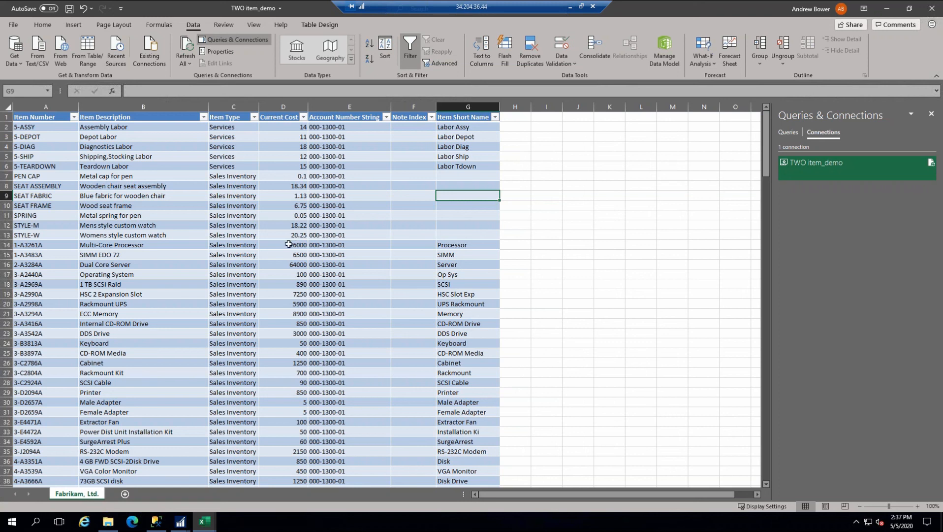
left_click(416, 235)
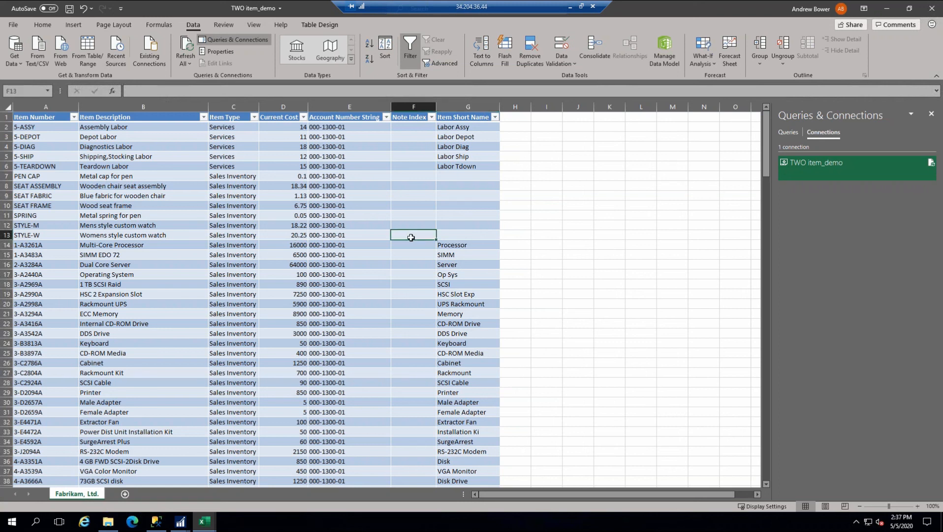
Switch to Microsoft Dynamics GP and close the Excel Report Builder window
left_click(181, 523)
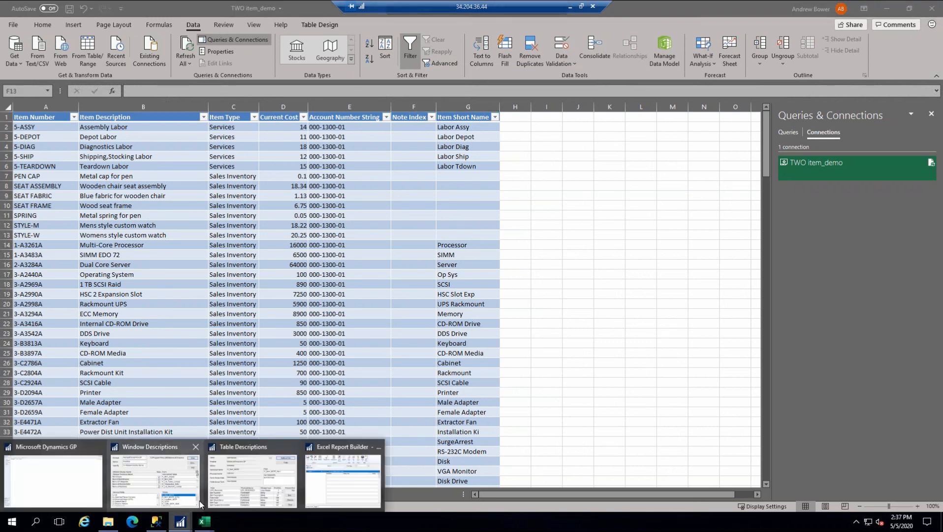
left_click(343, 488)
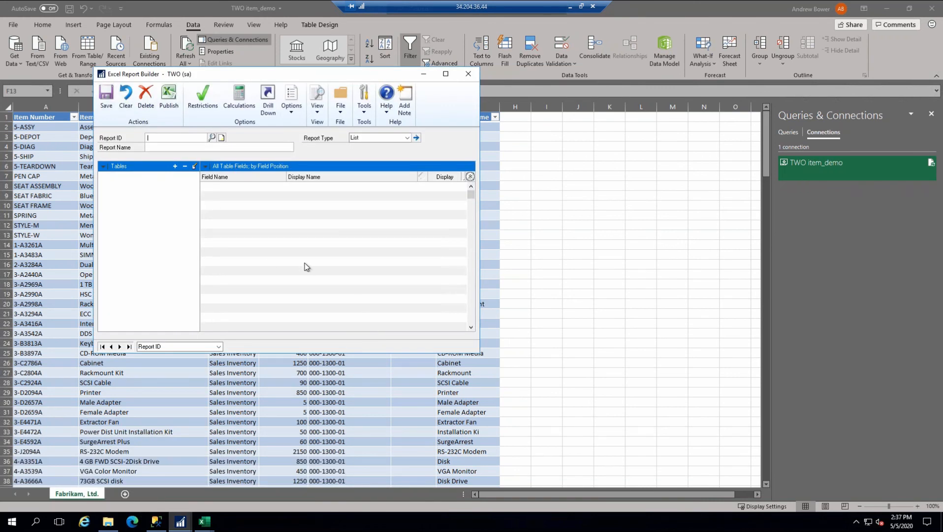
left_click(466, 78)
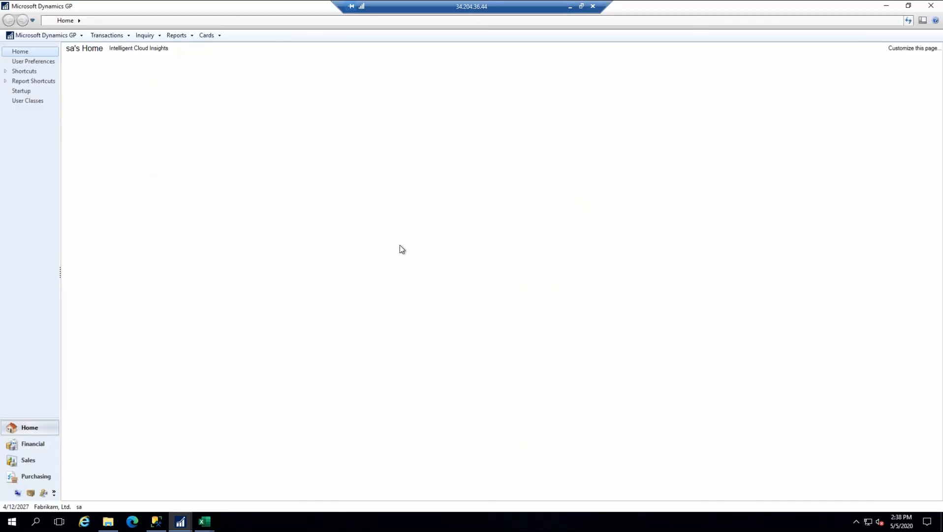
Return to the TWO item_demo workbook and minimize the remote desktop session
left_click(206, 523)
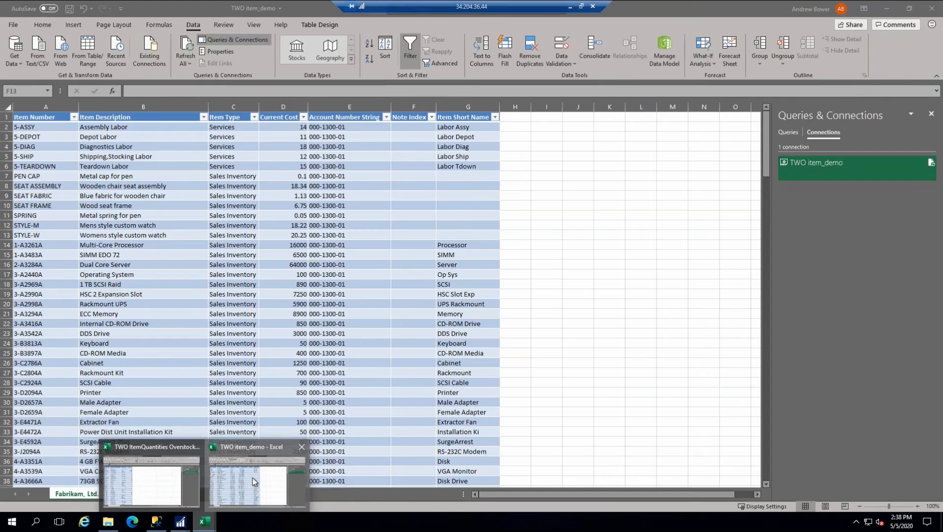
left_click(253, 477)
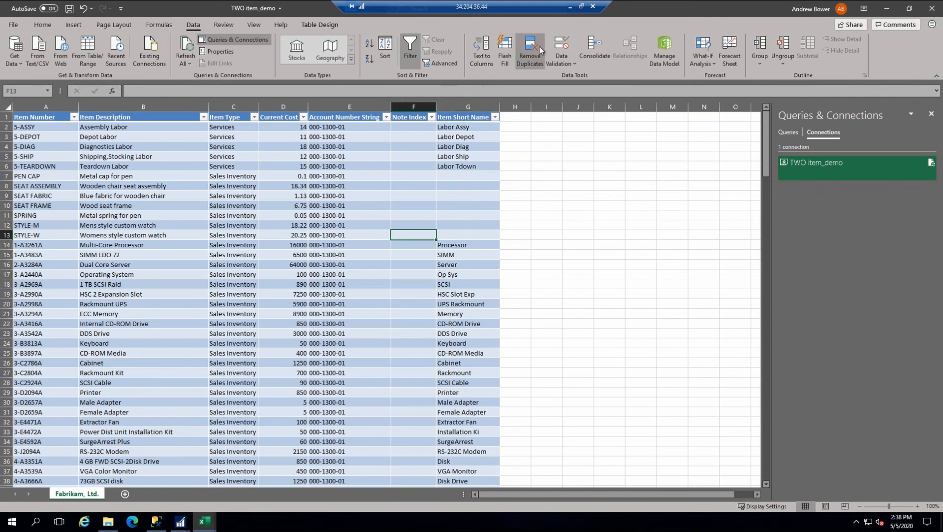
left_click(571, 8)
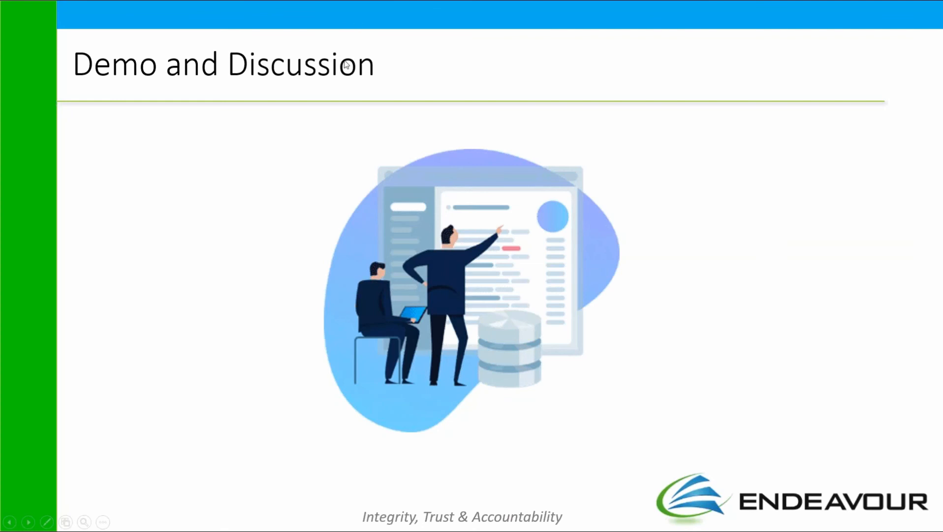
Switch to the Microsoft Dynamics GP eConnect Programmers Guide help file
key("alt+Tab")
key("alt+Tab")
key("alt+Tab")
key("alt+Tab")
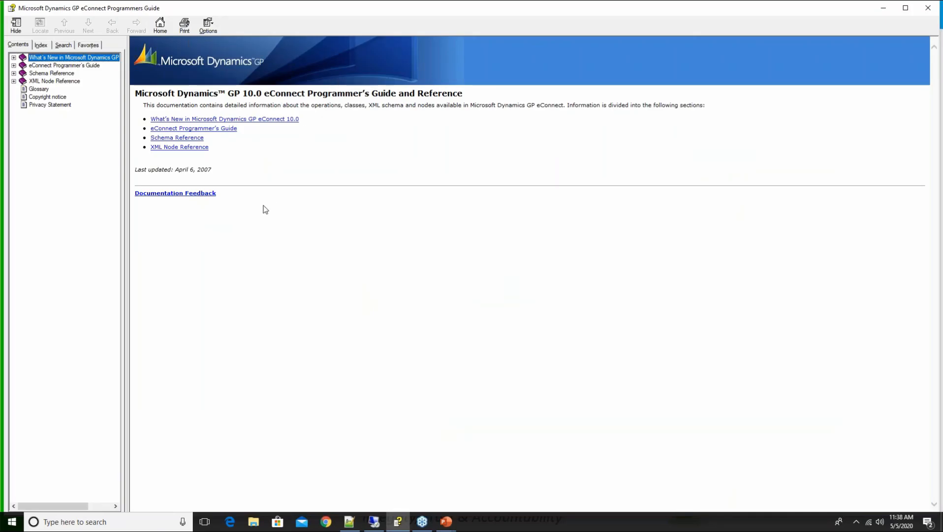
left_click(286, 293)
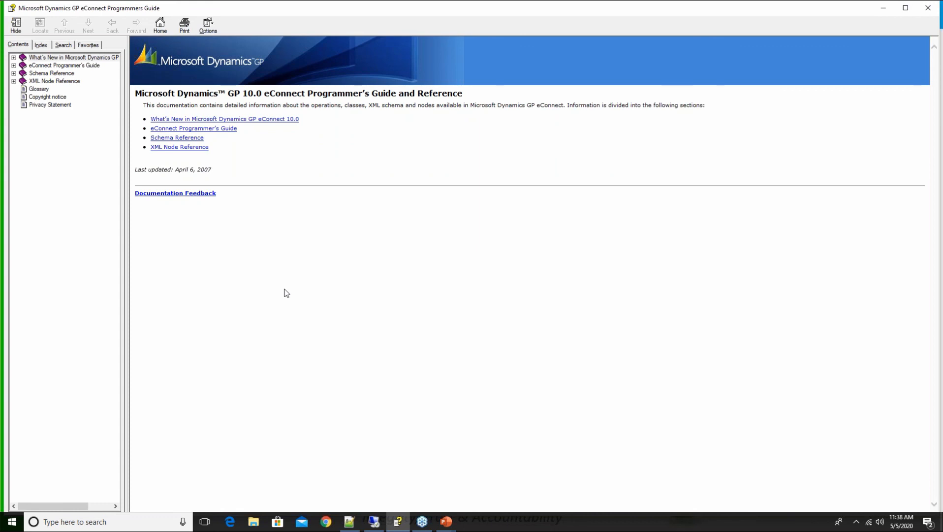
Highlight the GP 10.0 version in the guide's title and open the Inventory page of the Schema Reference
left_click_drag(230, 91, 262, 93)
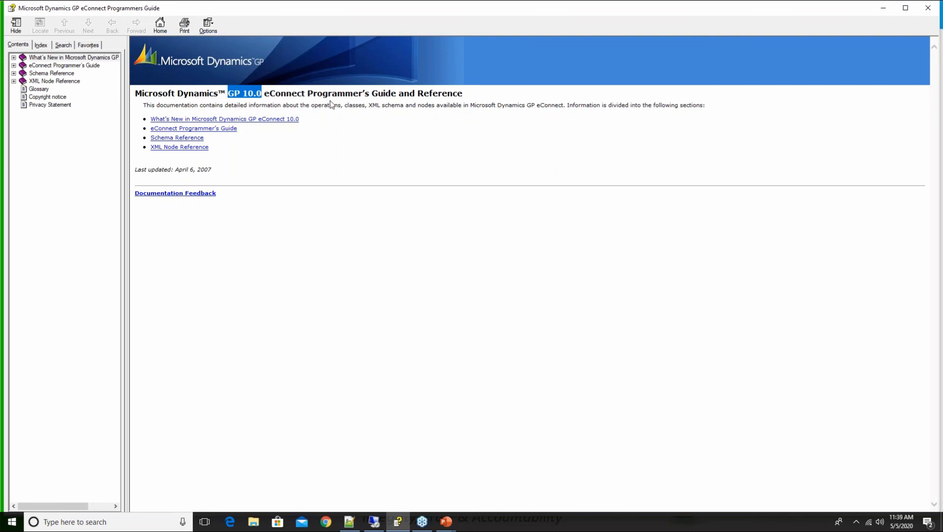
left_click(46, 74)
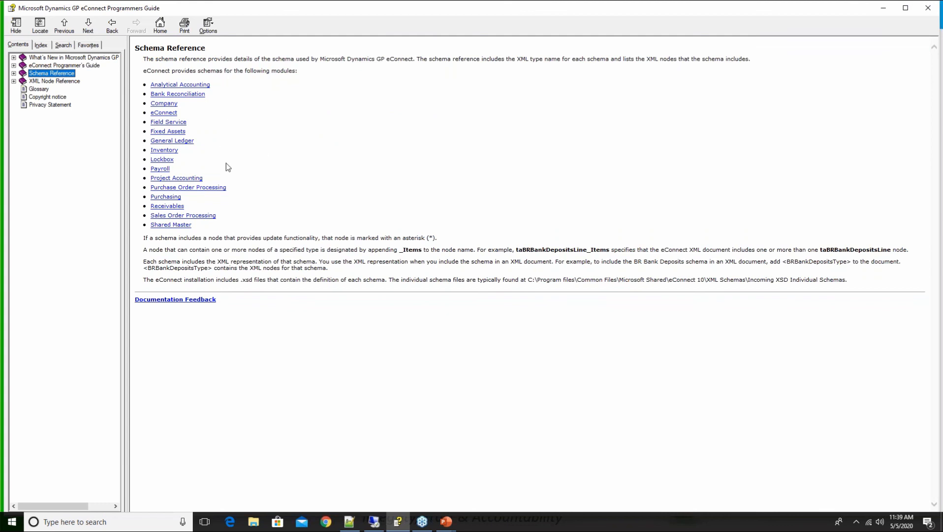
left_click(165, 151)
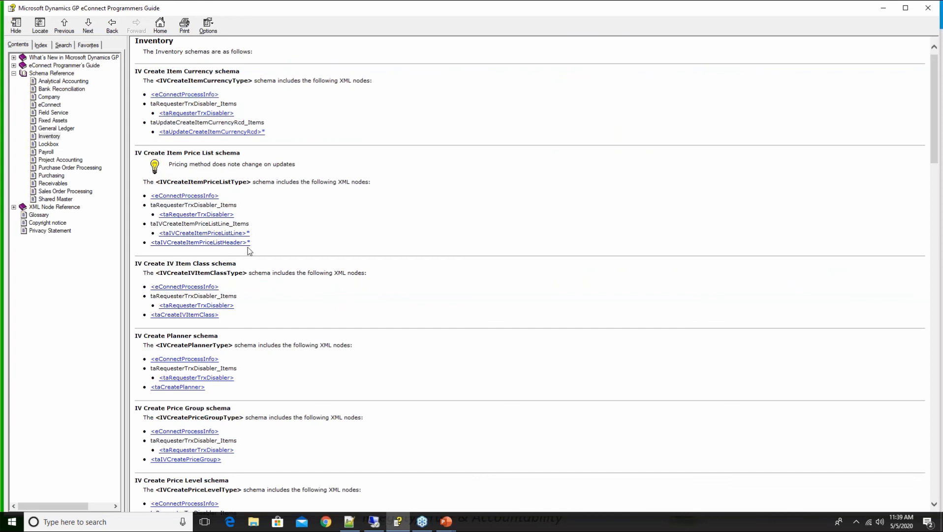
Find the IV Item Master schema among the Inventory schemas and open its taUpdateCreateItemRcd node reference
scroll(290, 270, "down", 5)
scroll(325, 253, "down", 7)
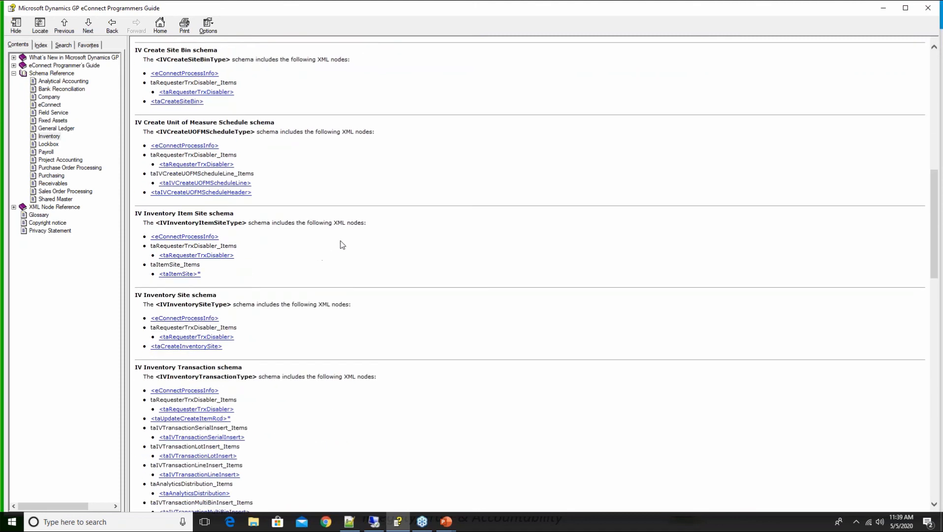
scroll(394, 253, "down", 5)
scroll(394, 262, "down", 4)
scroll(374, 265, "down", 1)
scroll(350, 269, "up", 1)
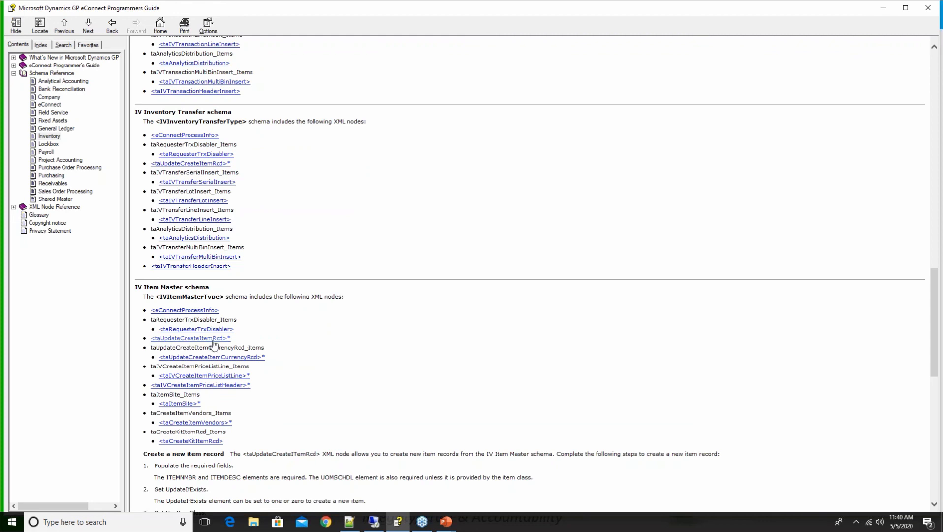
left_click(191, 338)
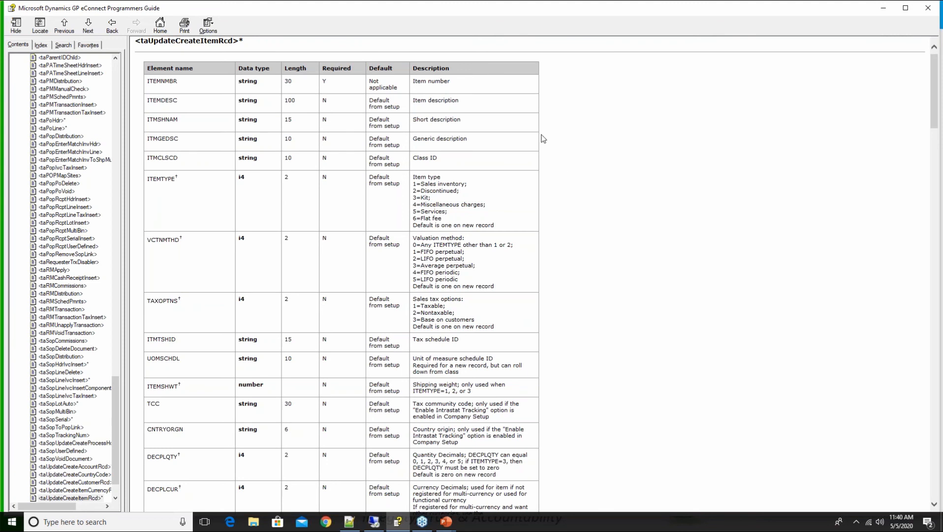
Examine the taUpdateCreateItemRcd element table, highlighting the Description column heading
scroll(305, 232, "down", 5)
scroll(324, 228, "up", 5)
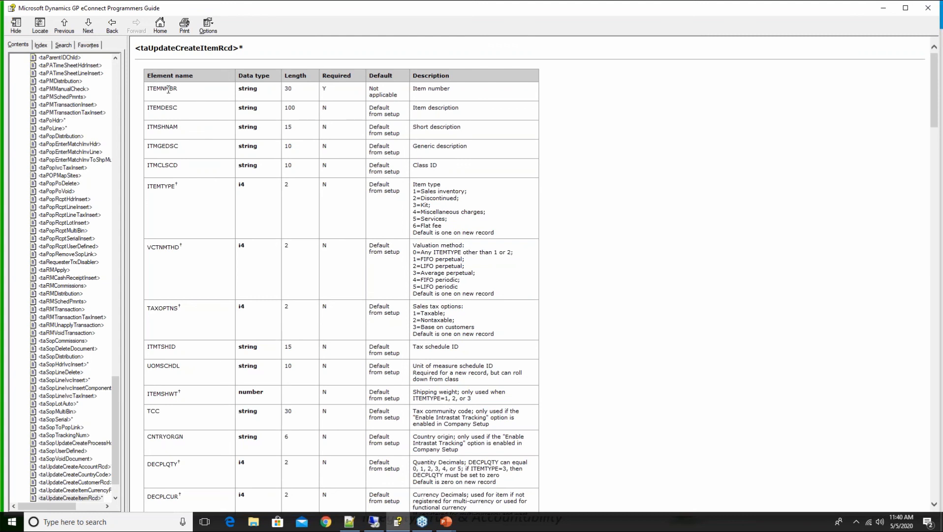
scroll(202, 227, "down", 3)
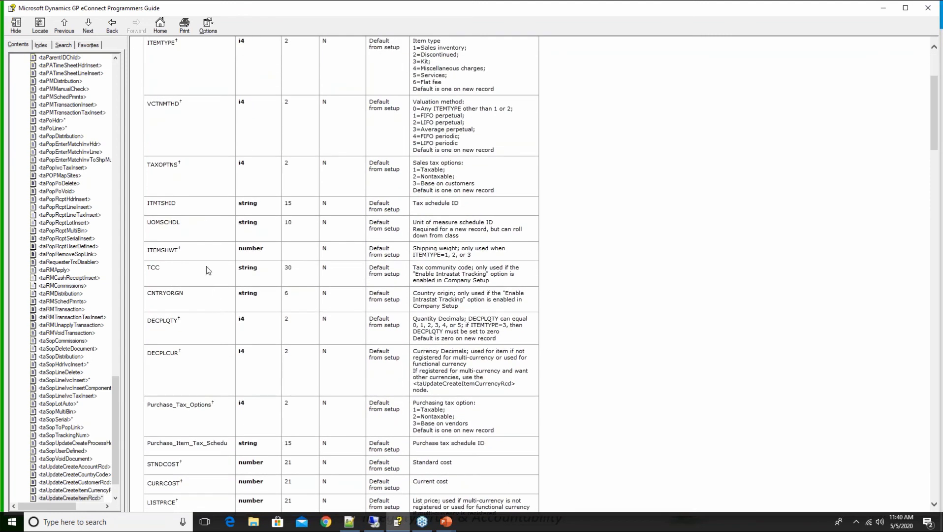
scroll(219, 237, "up", 3)
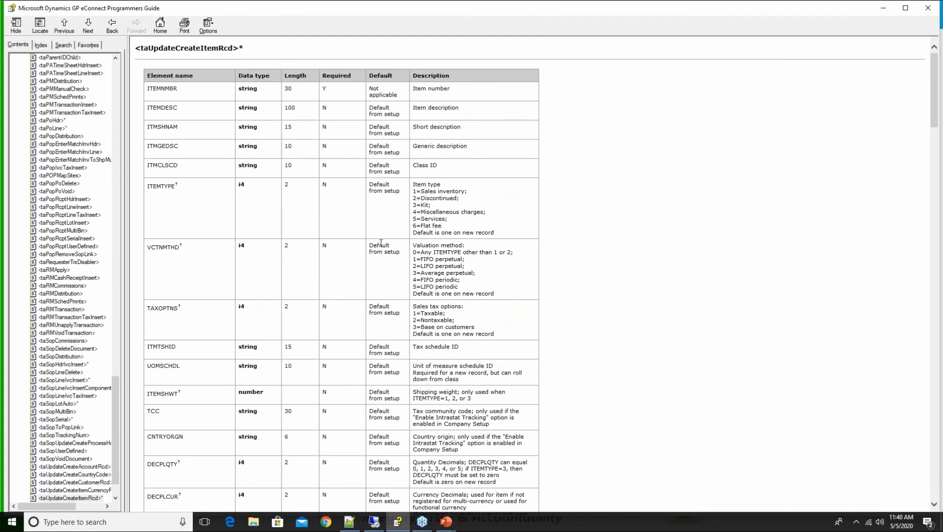
double_click(441, 77)
scroll(475, 290, "down", 3)
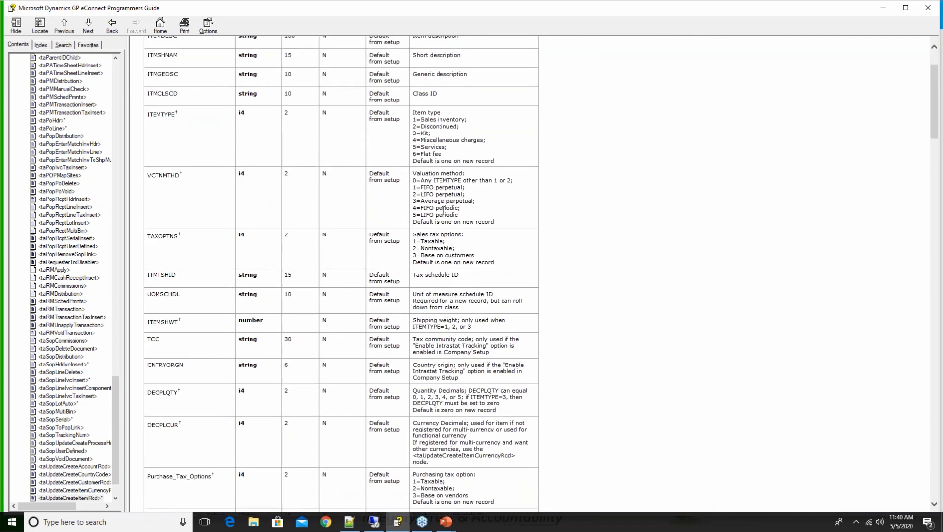
scroll(448, 195, "up", 3)
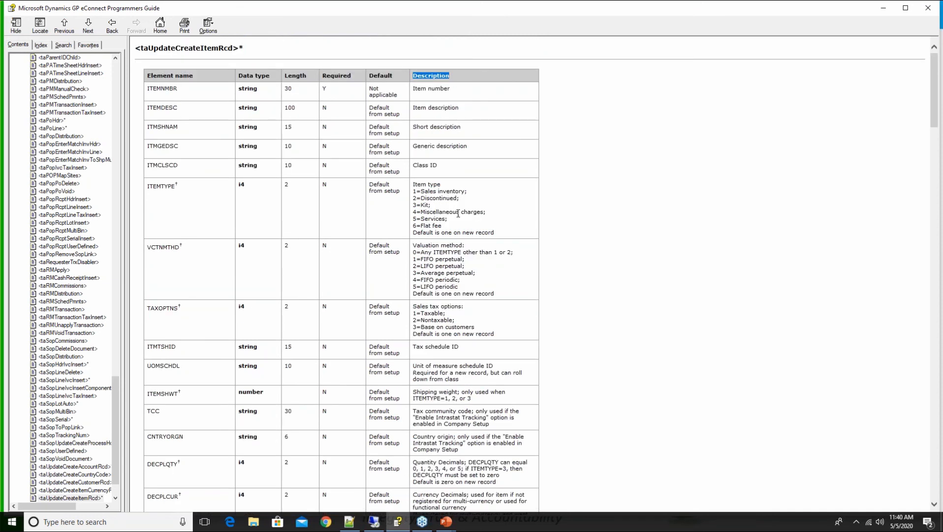
Highlight the ITEMTYPE code descriptions from item type through flat fee, clear the highlight and review the remaining elements
left_click(445, 230)
left_click_drag(443, 227, 412, 184)
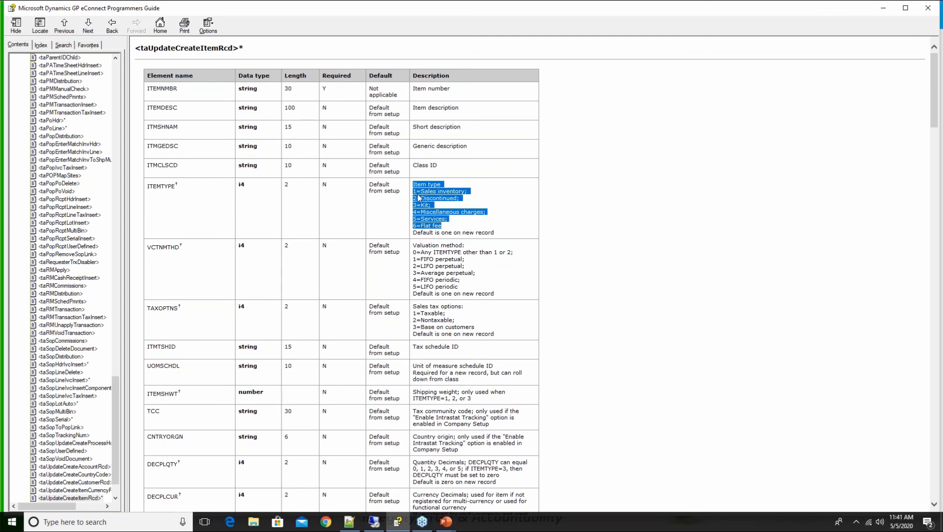
left_click(454, 231)
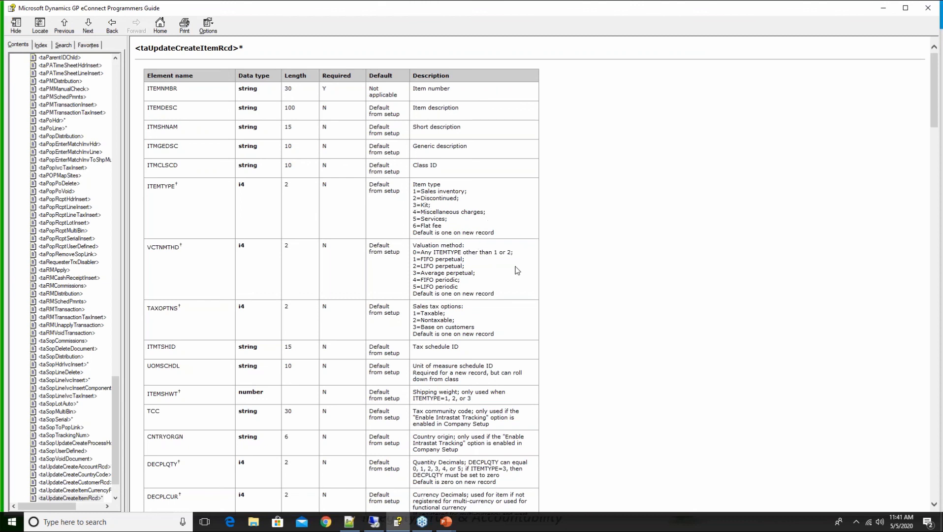
scroll(462, 281, "down", 1)
scroll(412, 241, "down", 9)
scroll(491, 255, "up", 11)
Switch to the PowerPoint slide show and advance to the Endeavour Solutions company overview slide
mouse_move(446, 523)
left_click(500, 479)
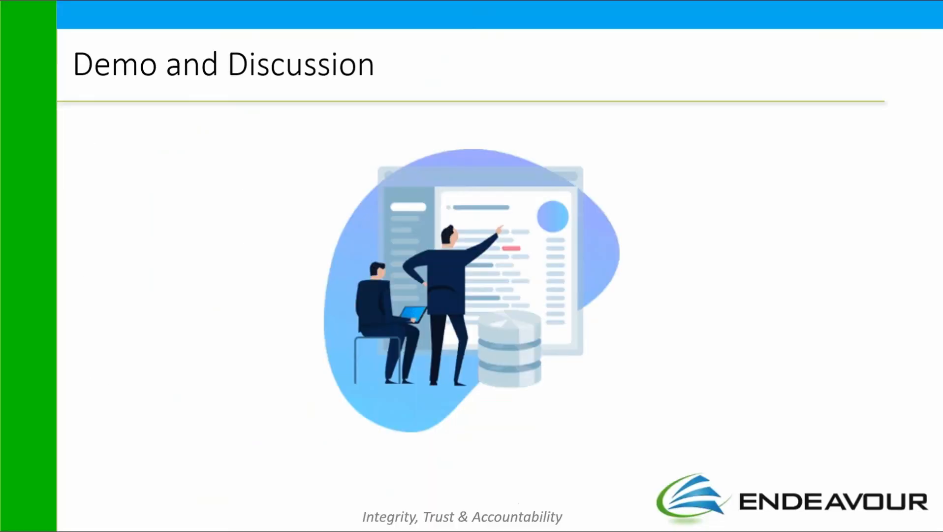
left_click(804, 250)
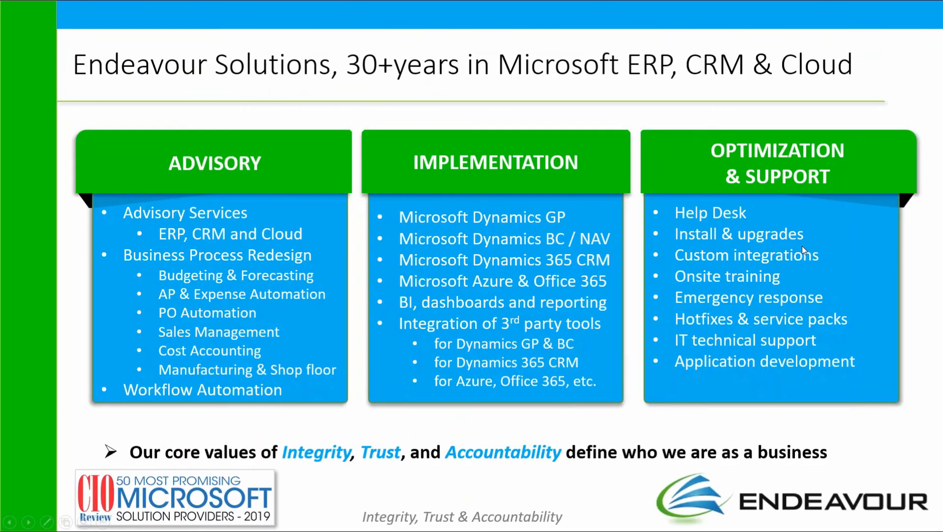